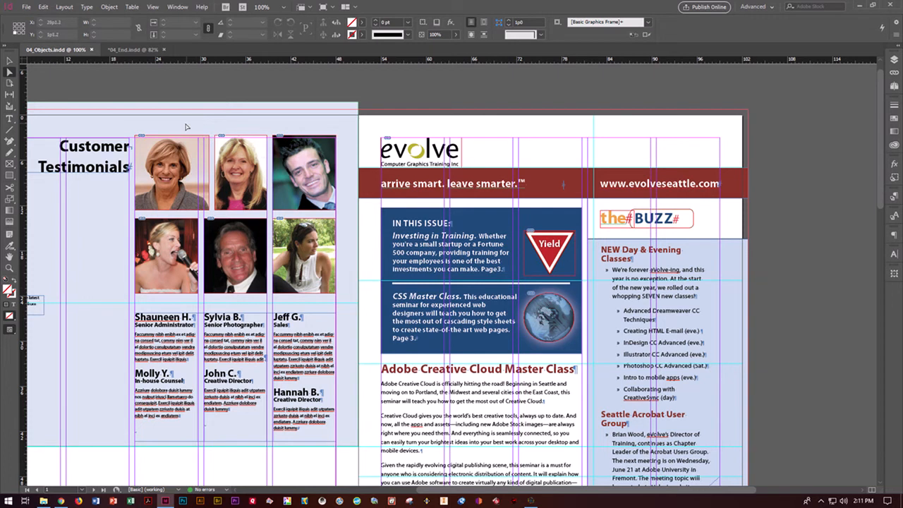
Generate static captions for the six customer testimonial photos, and save the document
left_click_drag(168, 122, 306, 269)
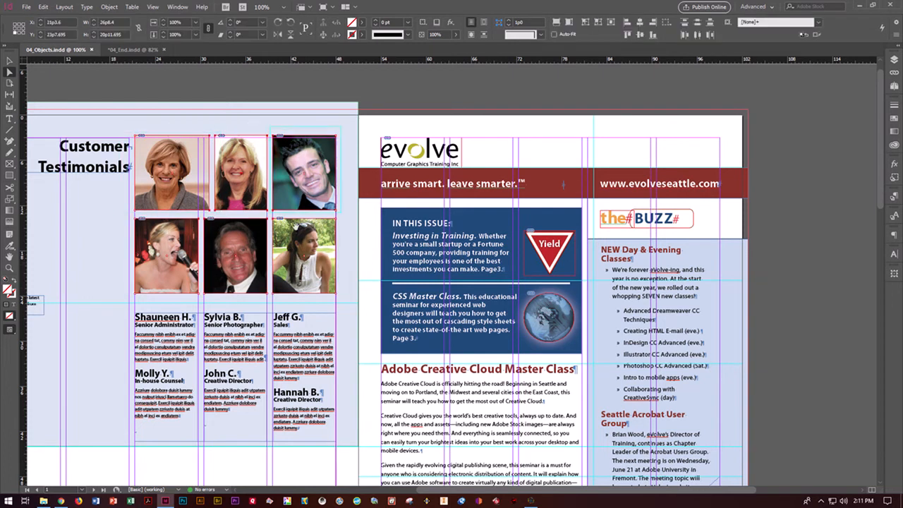
left_click(108, 8)
mouse_move(154, 248)
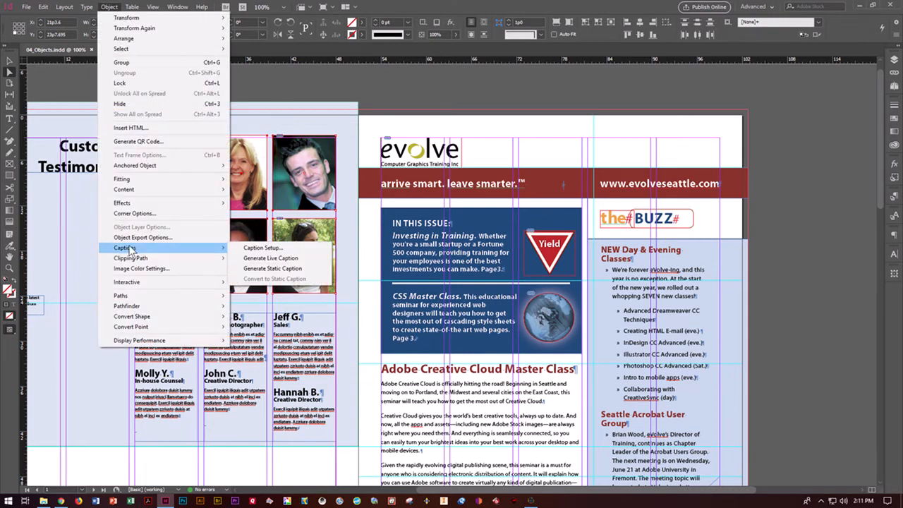
left_click(263, 268)
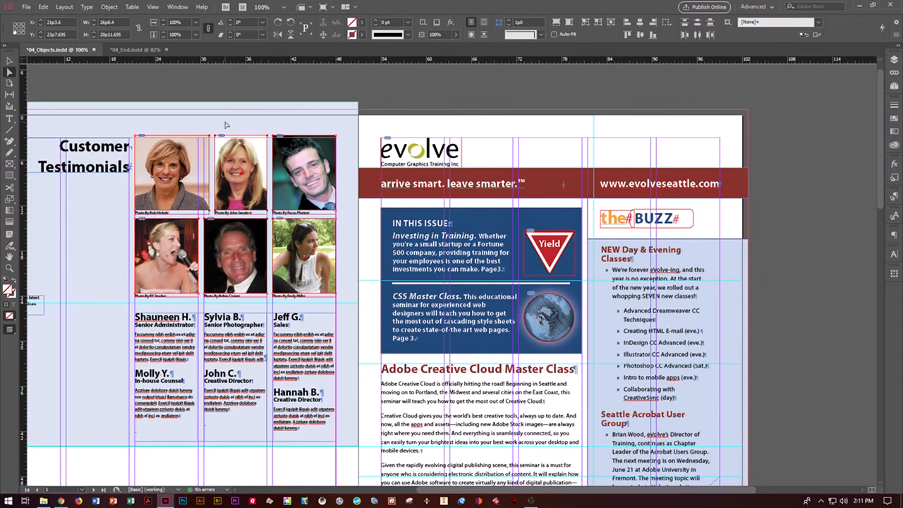
left_click(177, 96)
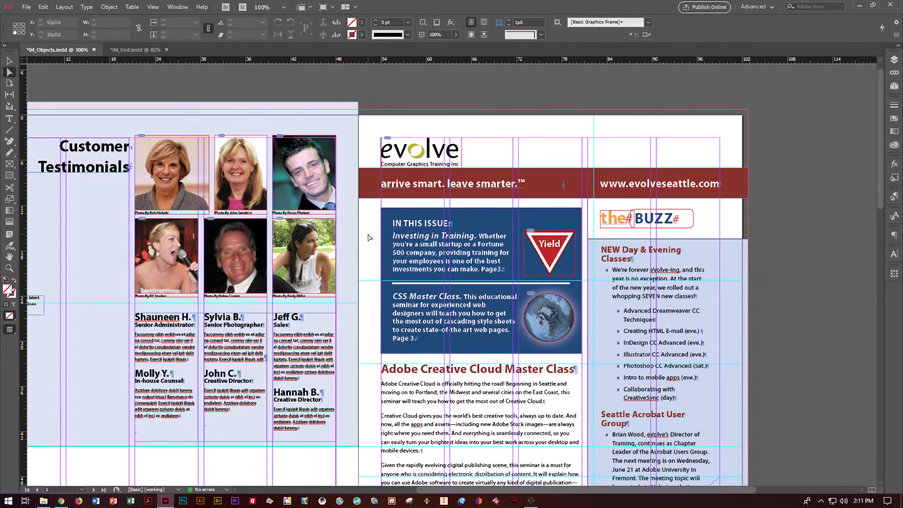
key("ctrl+s")
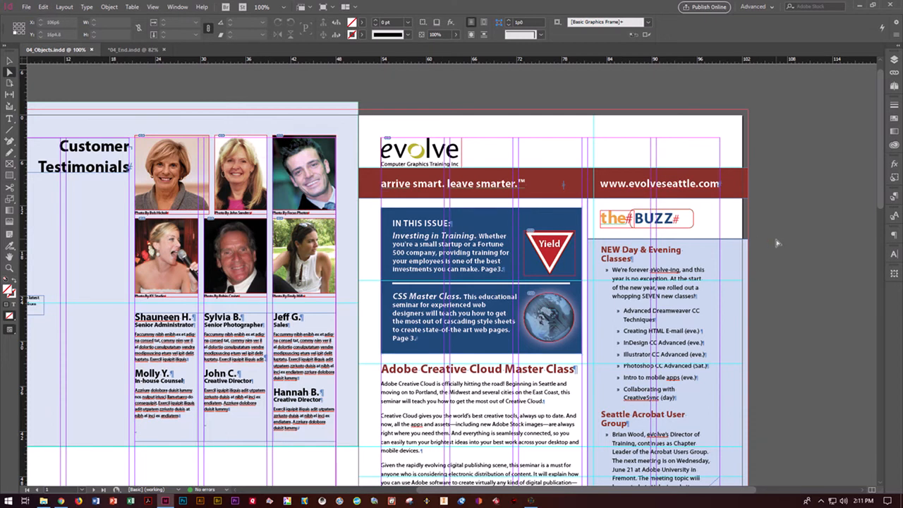
Collect the Yield sign and the round globe image from page 1 with the Content Collector tool
scroll(787, 259, "down", 2)
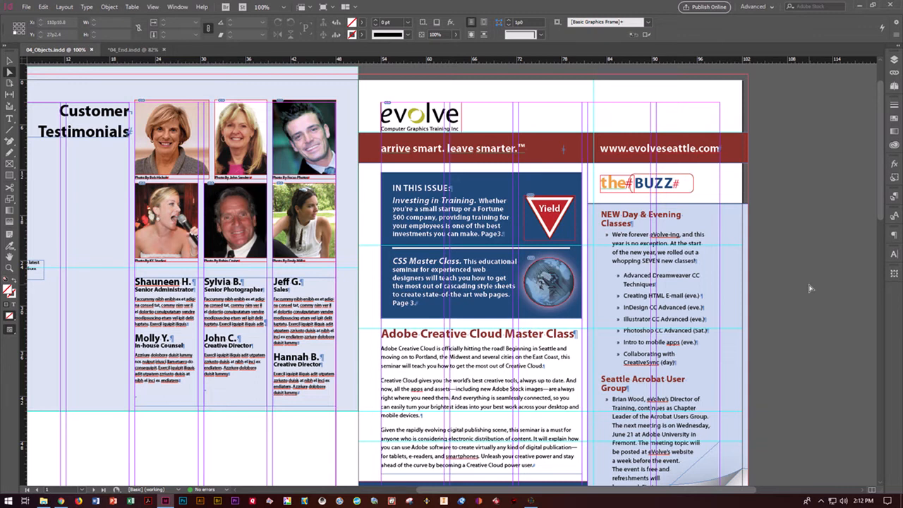
left_click(9, 111)
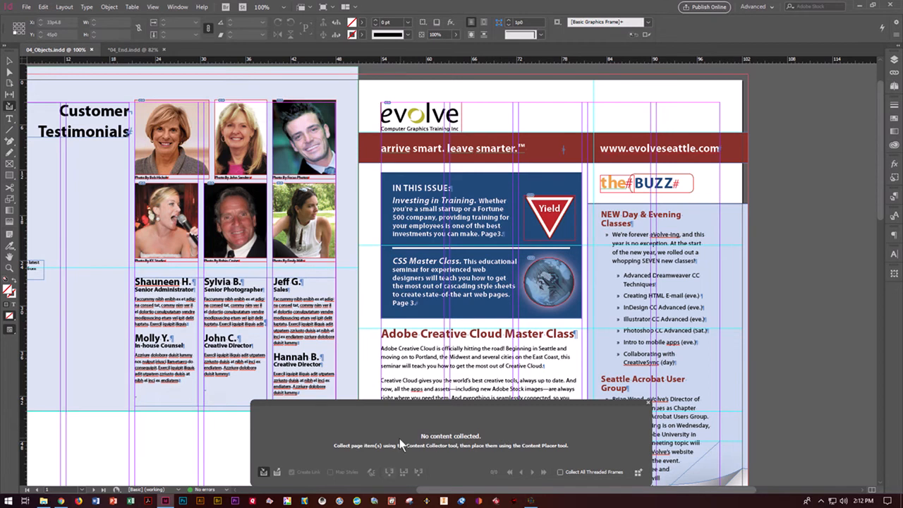
left_click(550, 221)
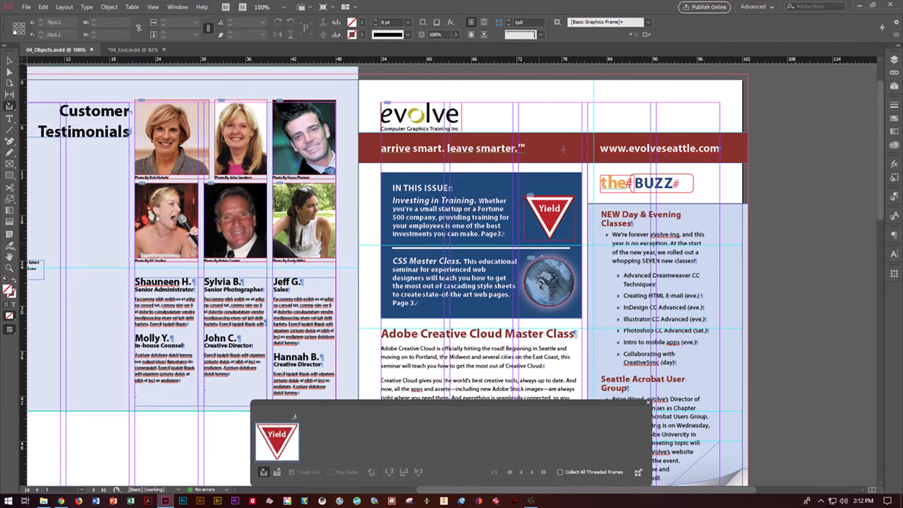
left_click(544, 274)
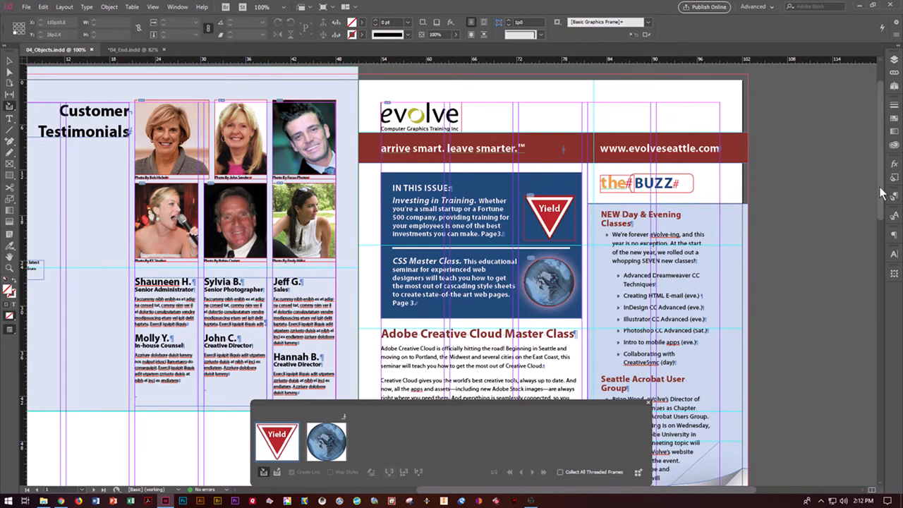
Place linked copies of the Yield sign and globe on the pasteboard beside page 3, and close the content conveyor
left_click(894, 59)
left_click(837, 56)
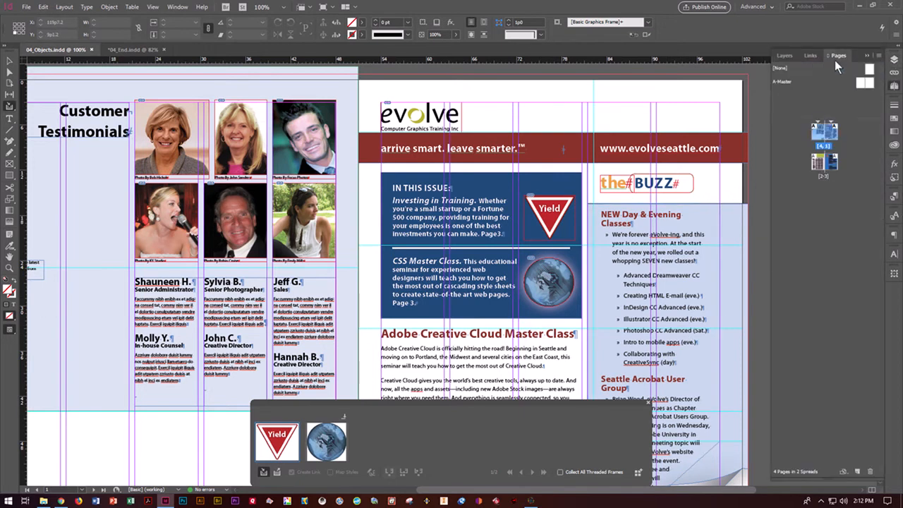
double_click(832, 163)
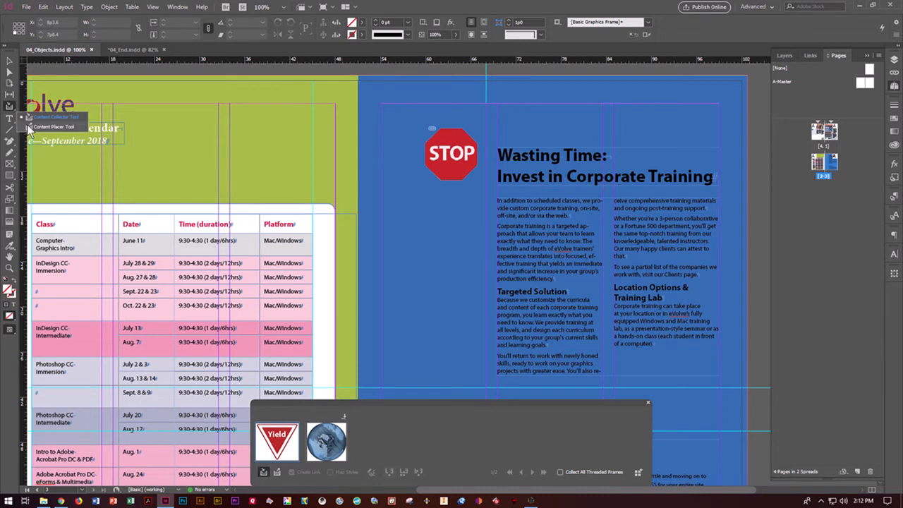
left_click(15, 111)
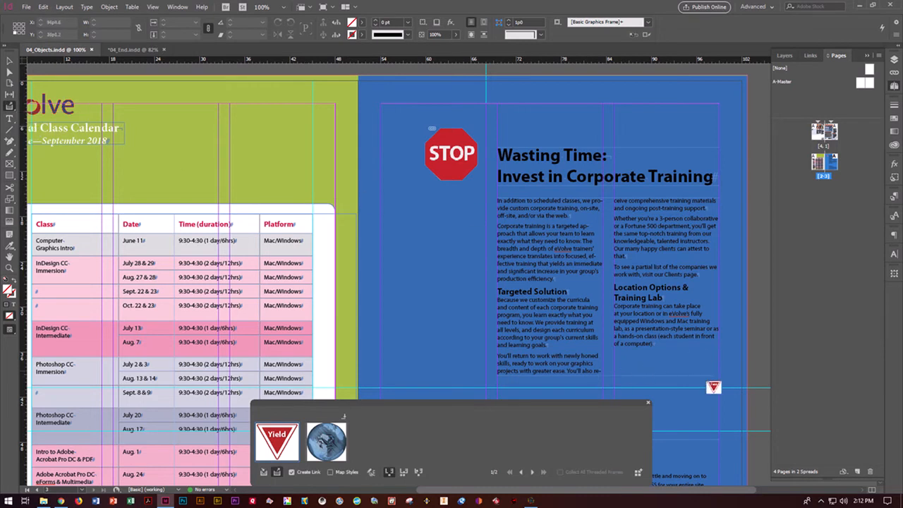
left_click_drag(710, 491, 750, 492)
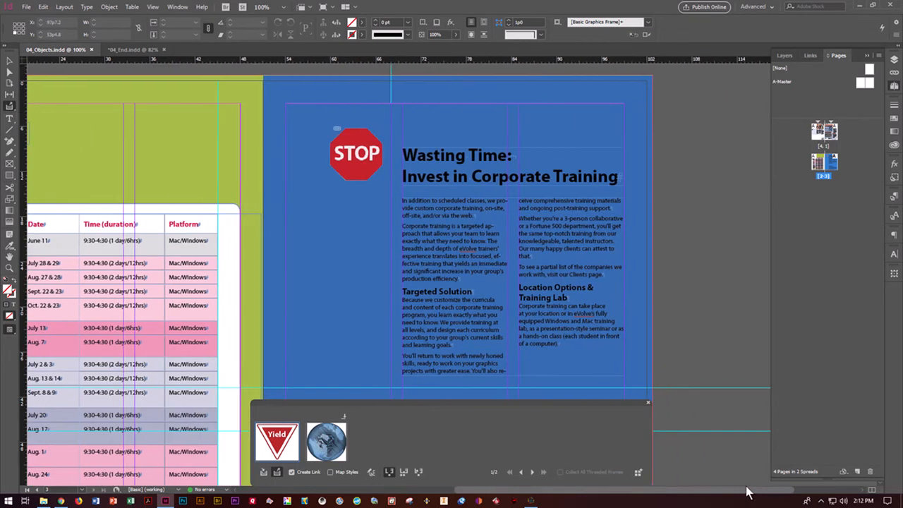
left_click(670, 116)
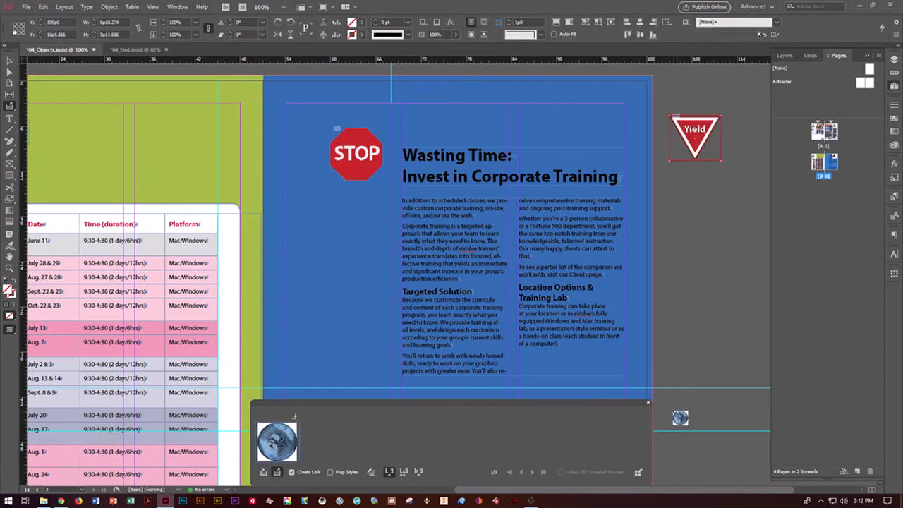
left_click(674, 412)
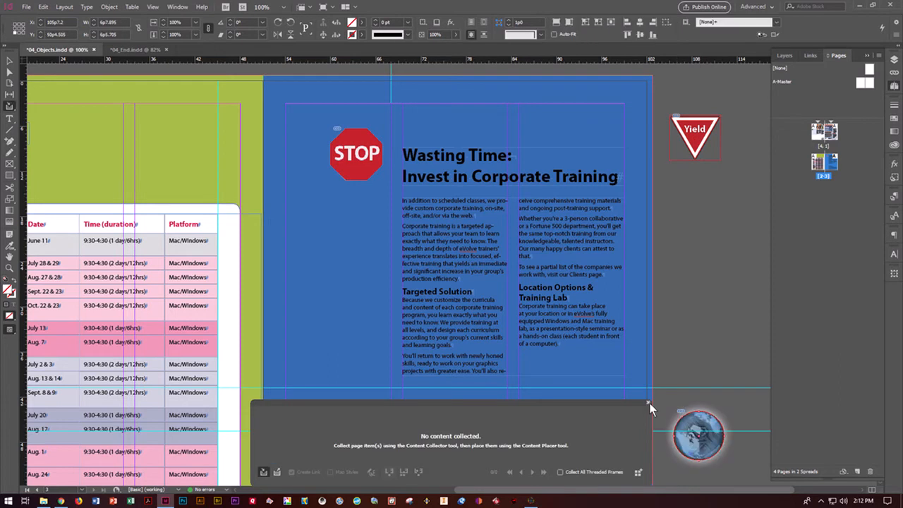
left_click(649, 402)
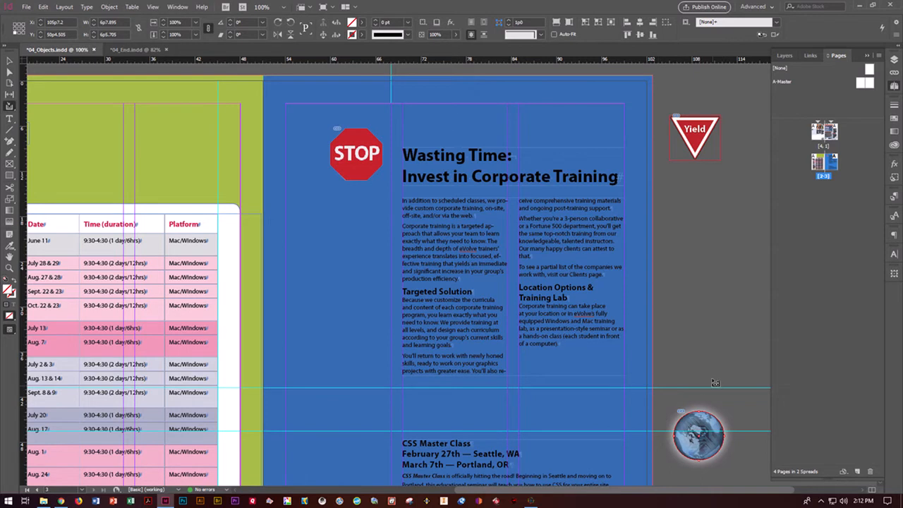
Give the original globe frame on page 1 a 5 pt stroke in [Paper]
double_click(832, 133)
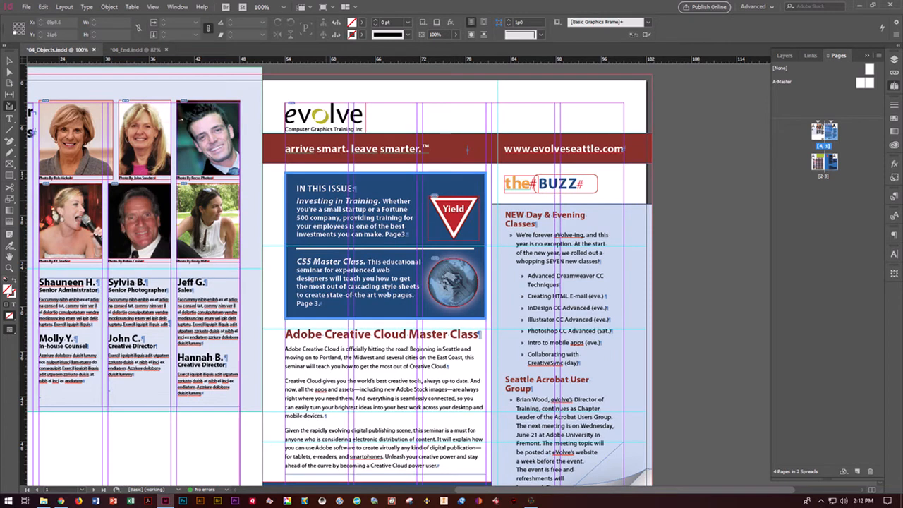
left_click(10, 61)
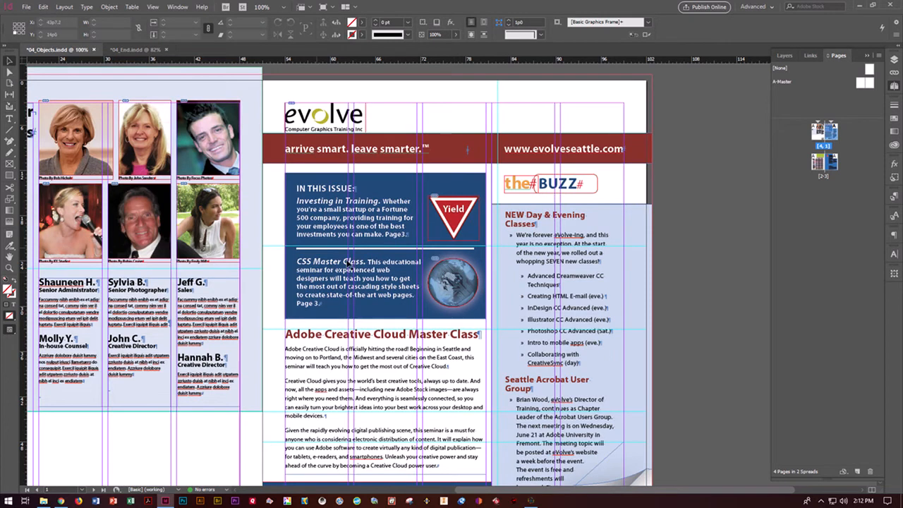
left_click(438, 277)
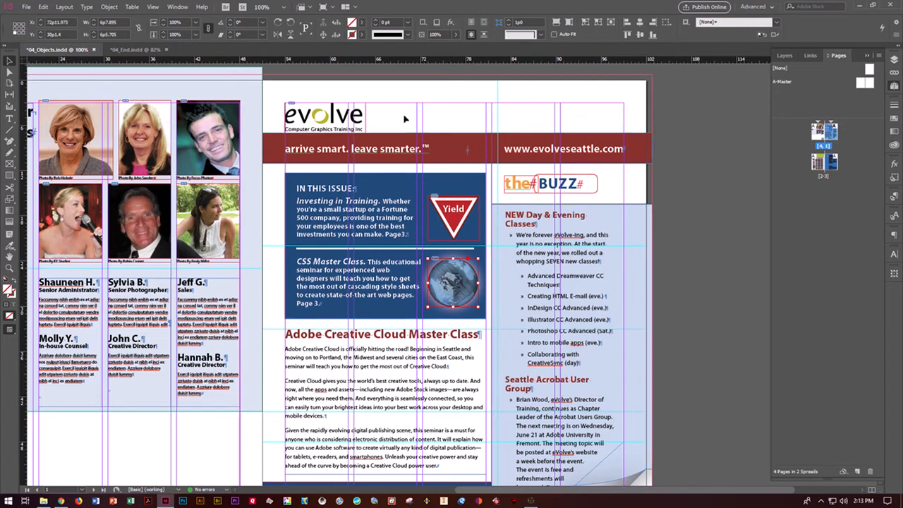
left_click(361, 35)
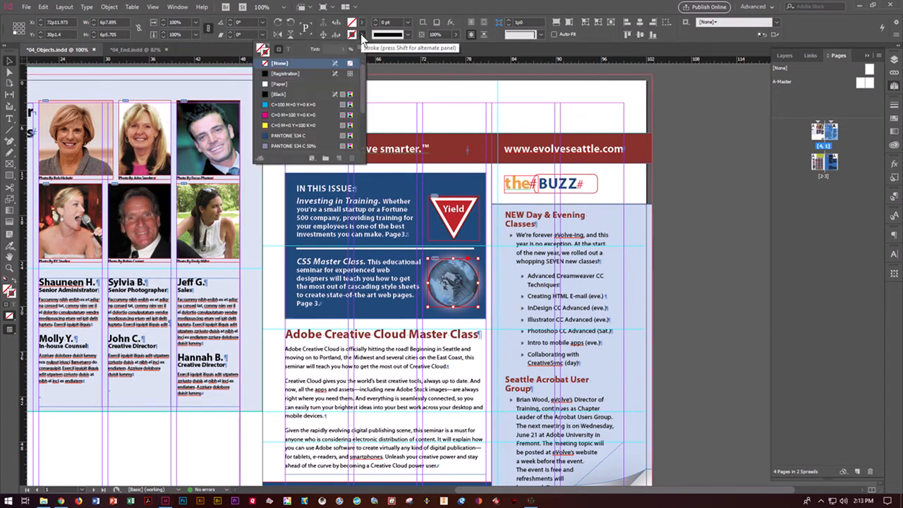
left_click(282, 85)
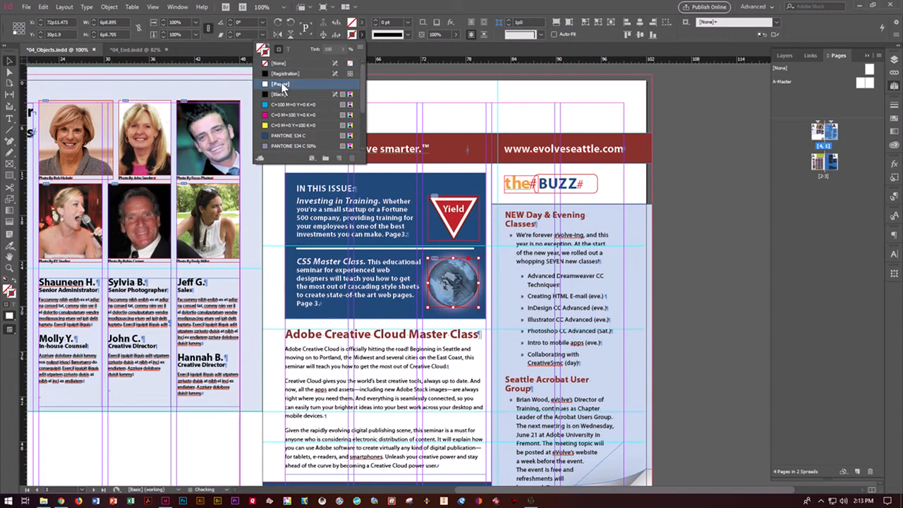
left_click(408, 23)
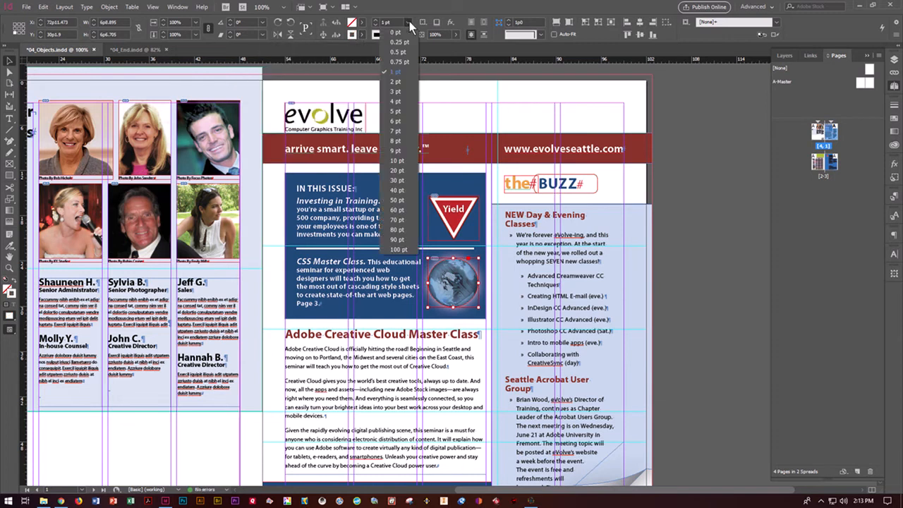
left_click(398, 111)
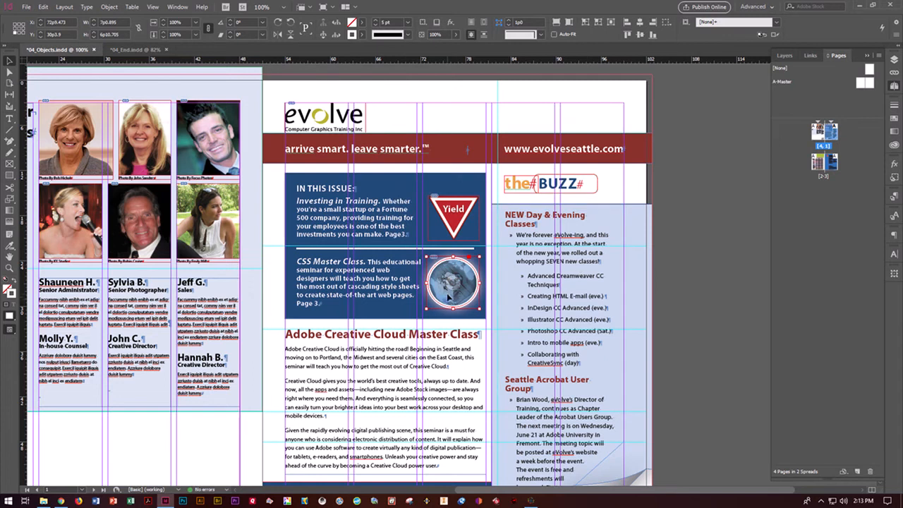
left_click(696, 259)
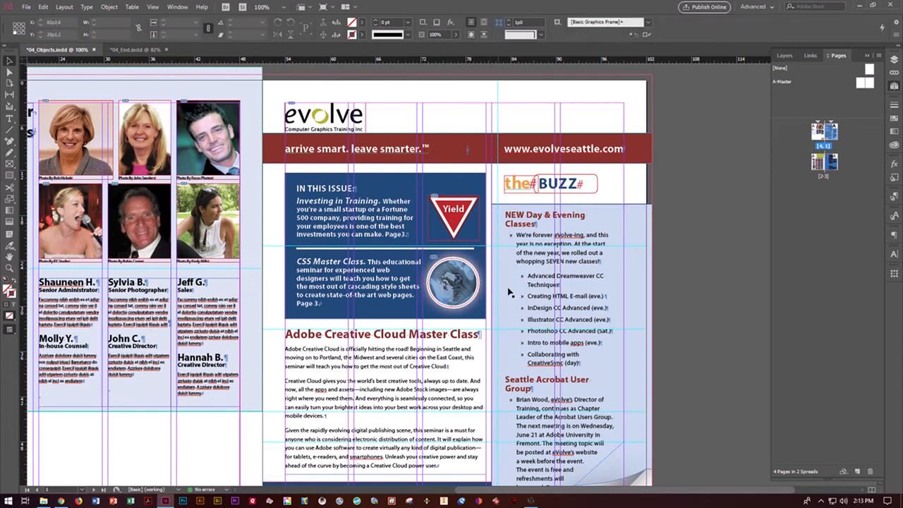
Update the linked globe copy on the pasteboard beside page 3 to match its original
double_click(833, 162)
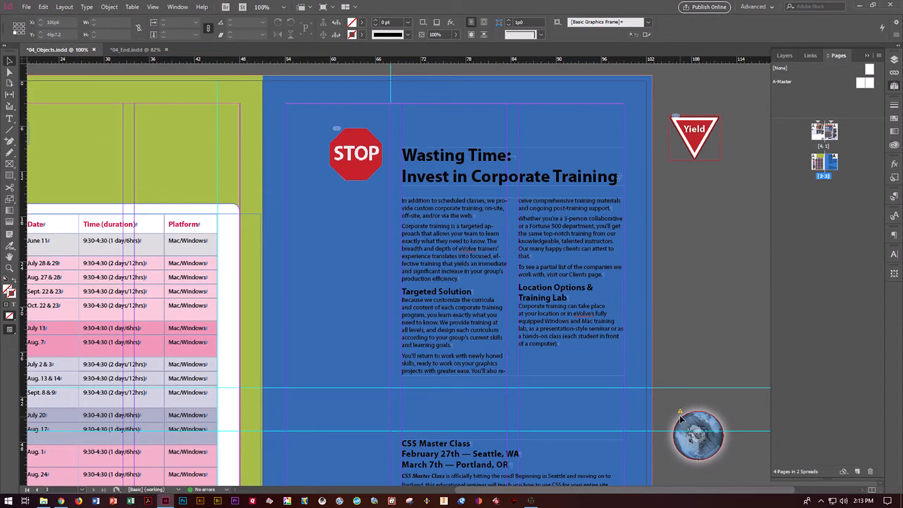
mouse_move(680, 415)
left_click(689, 423)
left_click(679, 414)
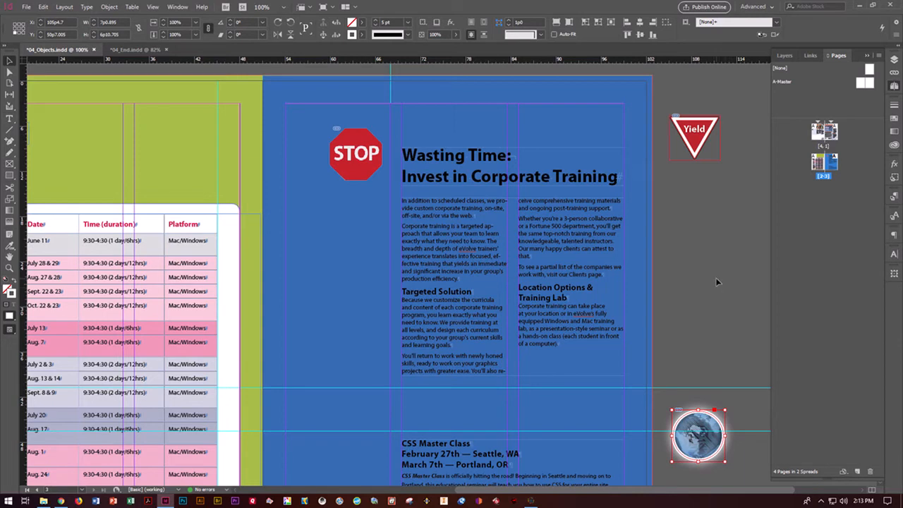
Replace the Yield sign graphic on page 1 with yield_new.ai from the Links folder
double_click(825, 131)
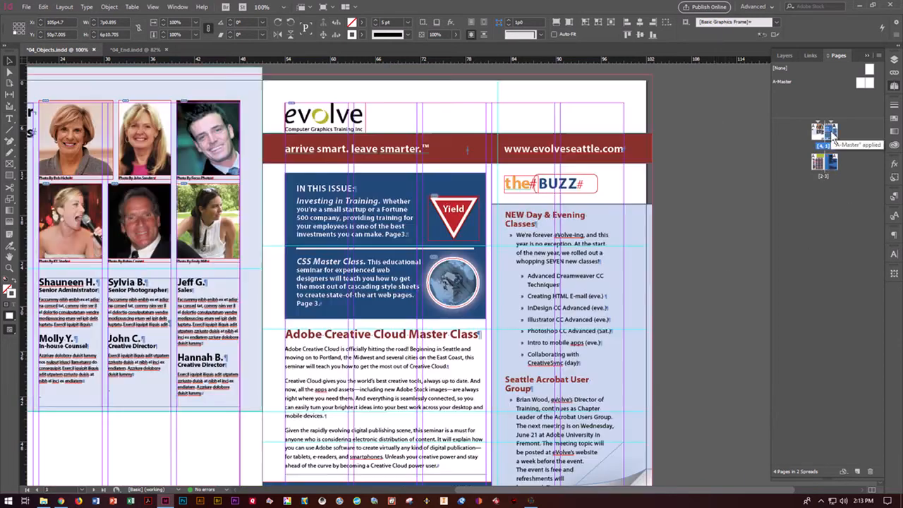
left_click(470, 219)
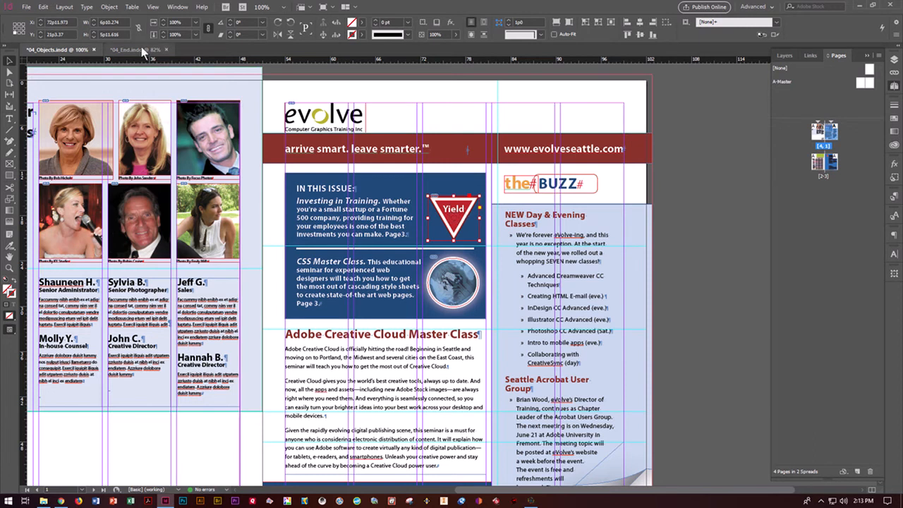
left_click(26, 7)
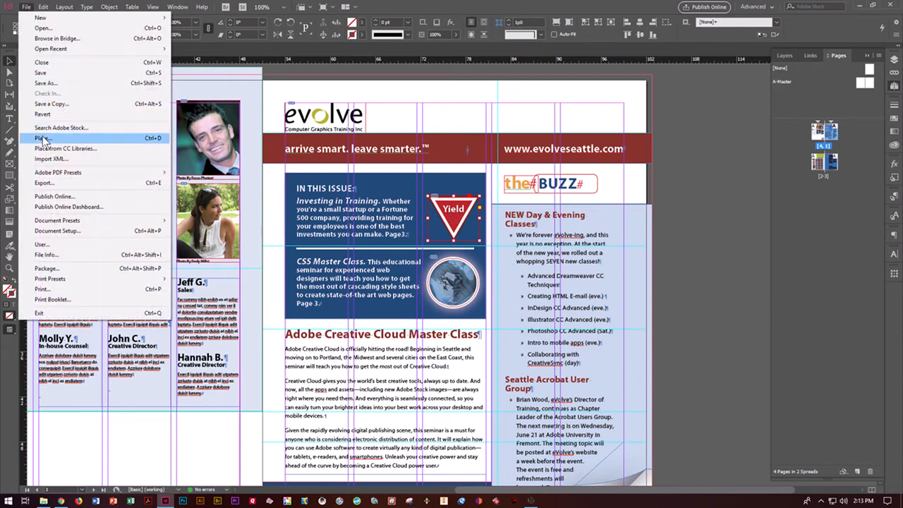
left_click(40, 138)
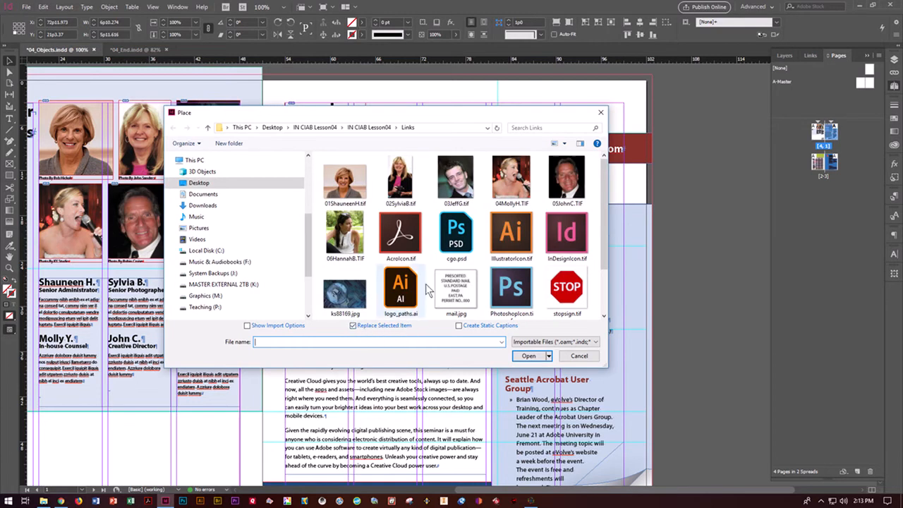
scroll(429, 274, "down", 1)
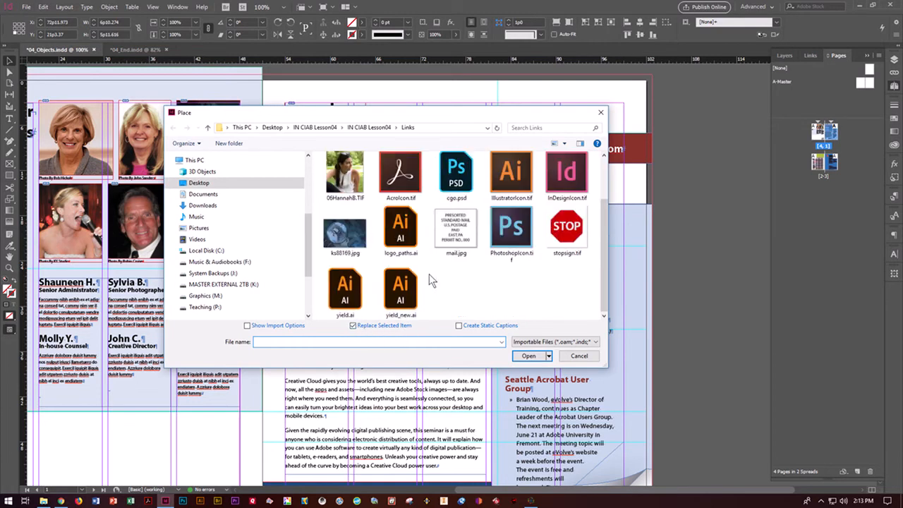
left_click(400, 298)
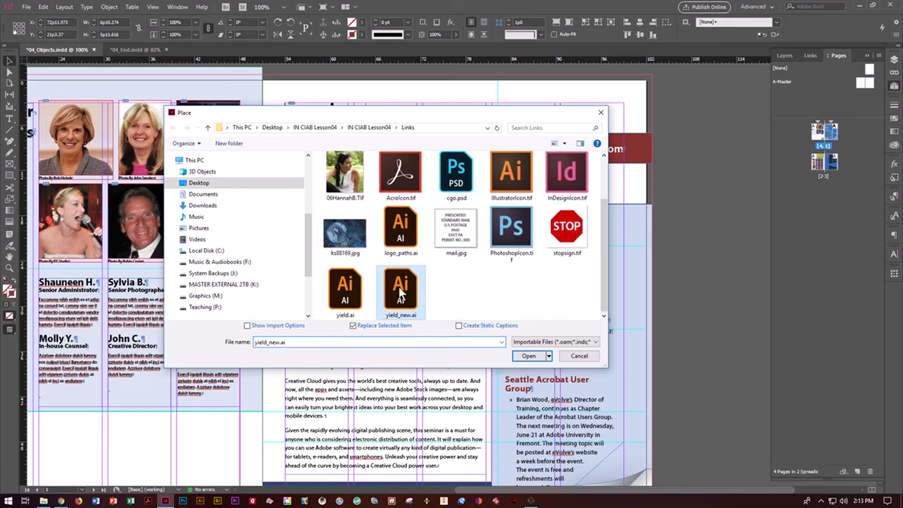
left_click(528, 356)
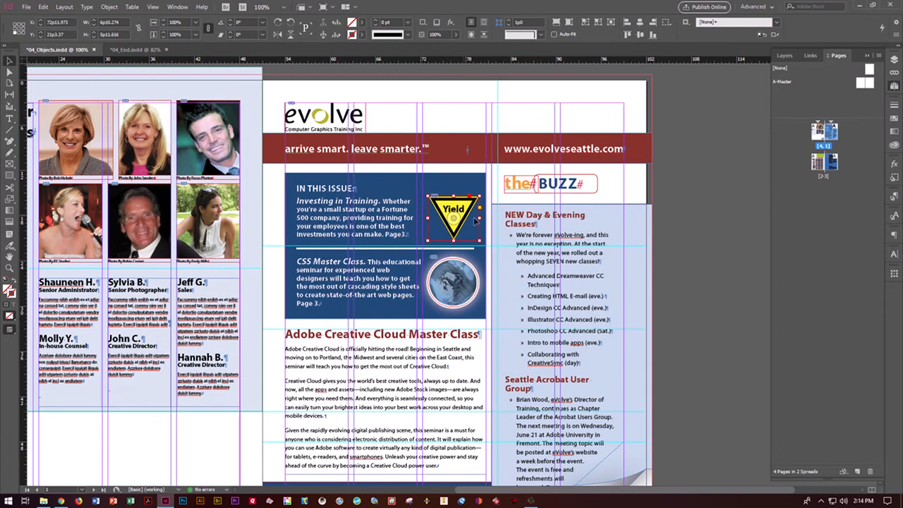
Update the linked Yield sign copy on the pasteboard beside page 3 to match its original
scroll(702, 278, "down", 1)
scroll(701, 281, "down", 6)
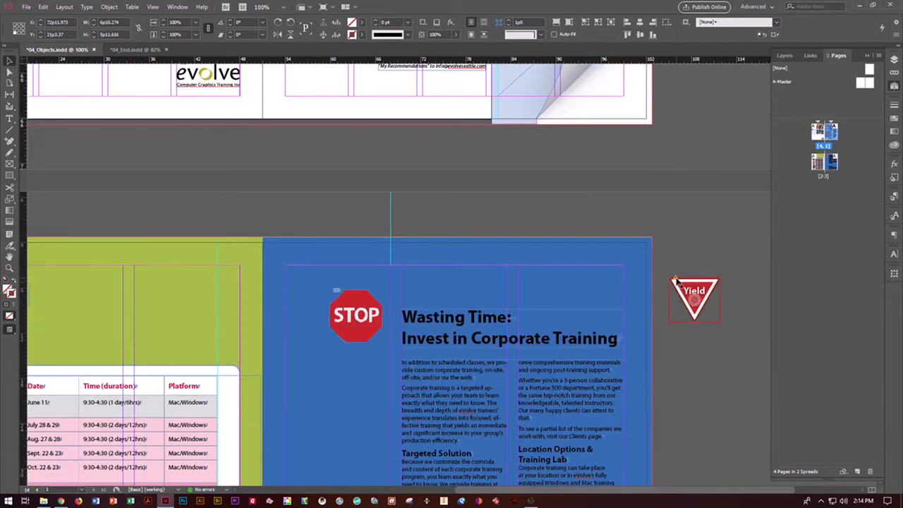
left_click(675, 283)
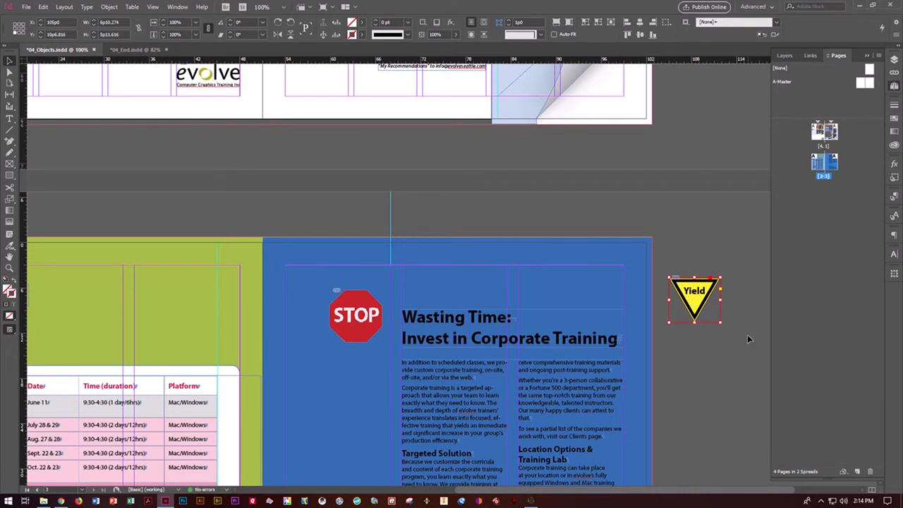
Lock the Graphics and Text layers and leave only the Background layer unlocked for editing on page 3
left_click(731, 249)
scroll(709, 289, "down", 3)
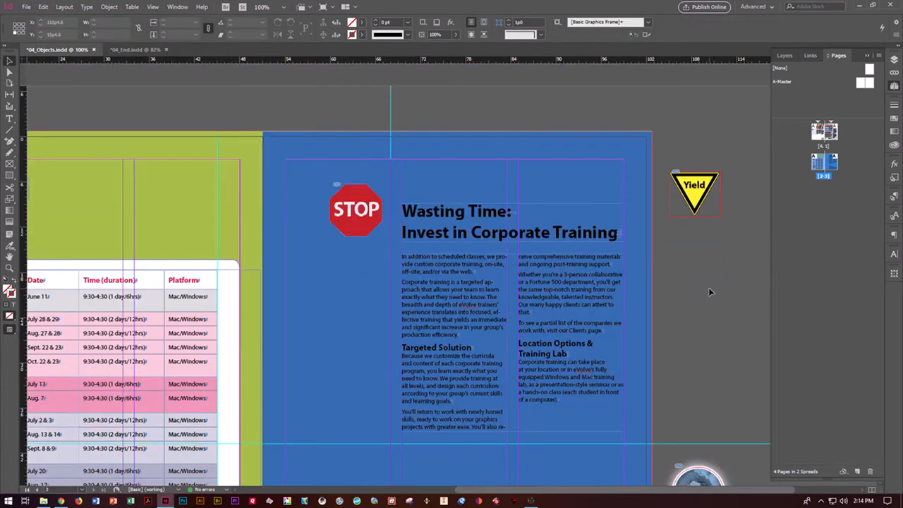
double_click(835, 164, "alt")
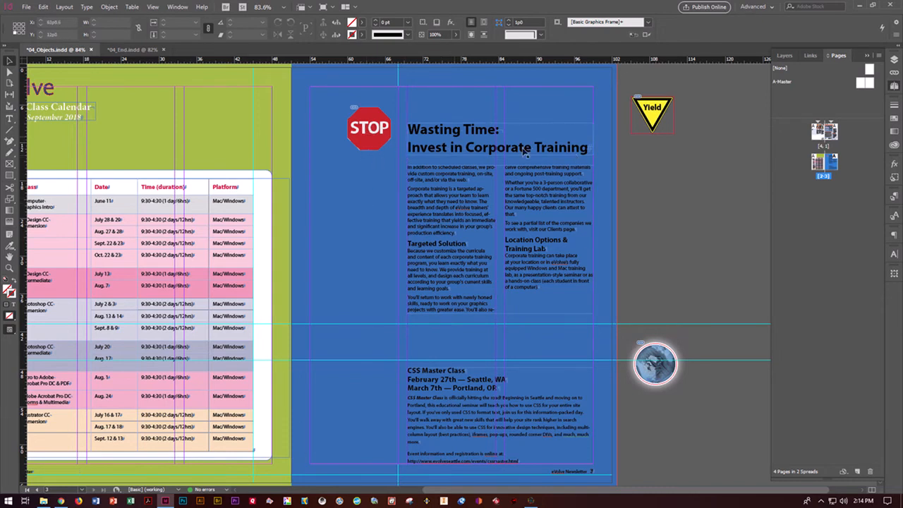
scroll(579, 163, "up", 1)
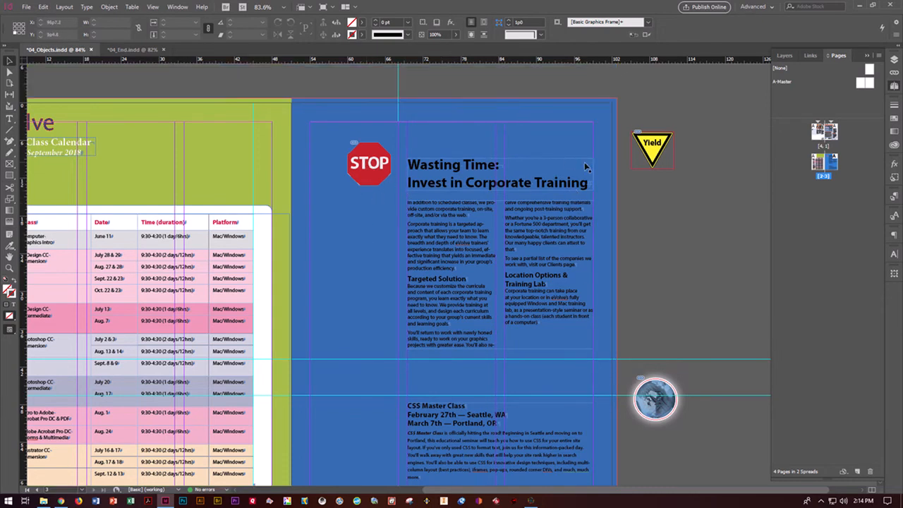
left_click(9, 71)
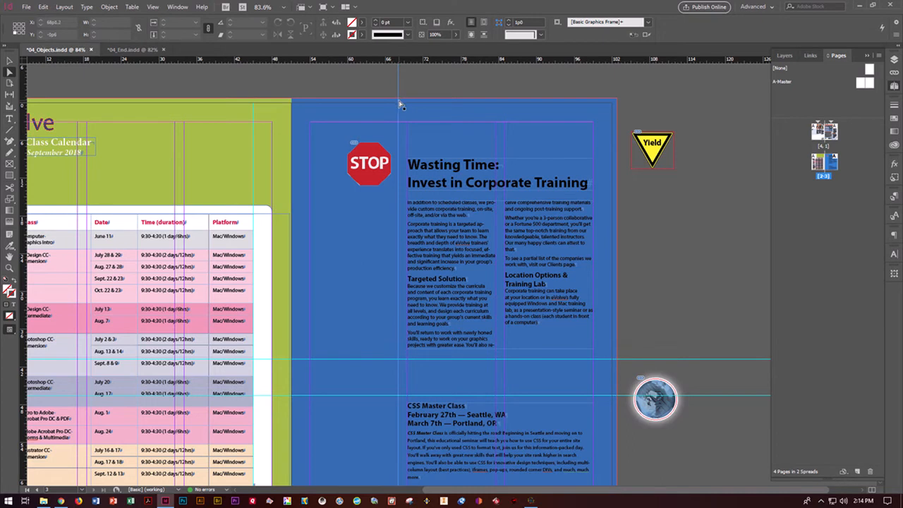
left_click_drag(400, 104, 400, 103)
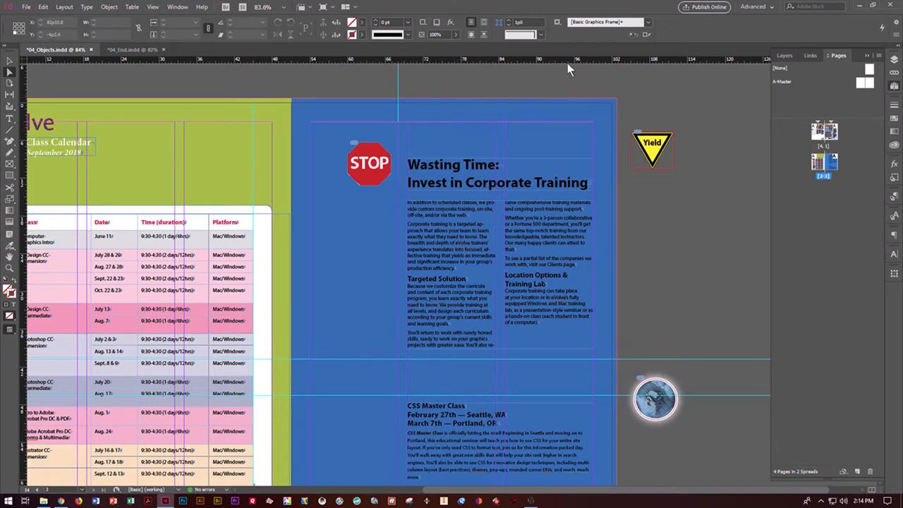
left_click(786, 55)
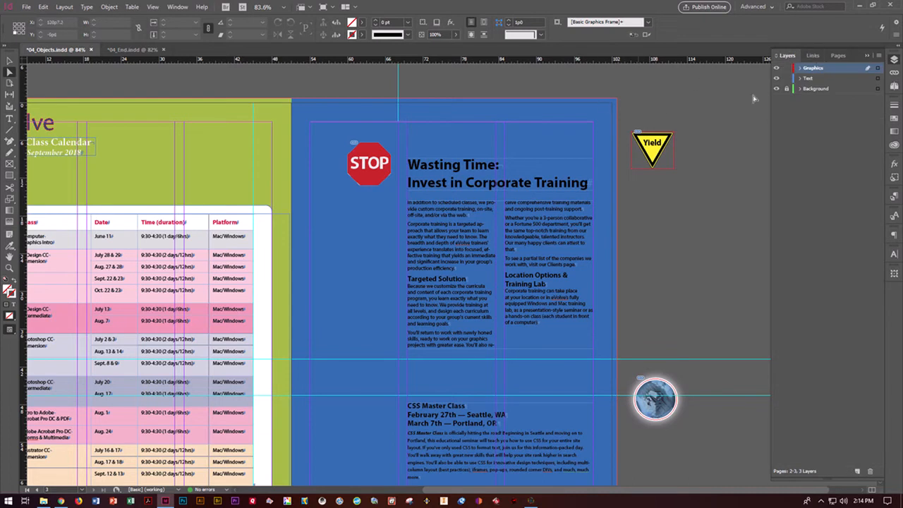
left_click(787, 89)
left_click(787, 68)
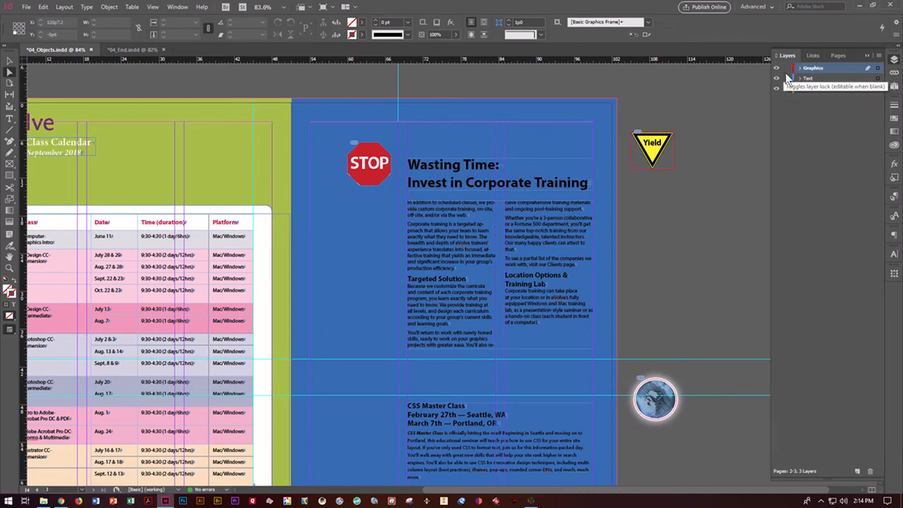
left_click(786, 89)
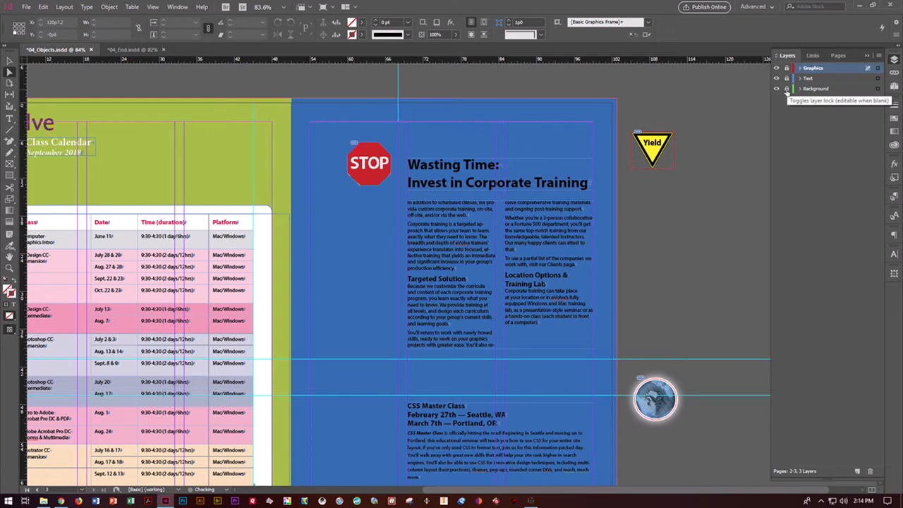
Add anchor points to page 3's blue background frame where the guides cross its top edge and its outer edge
left_click(484, 112)
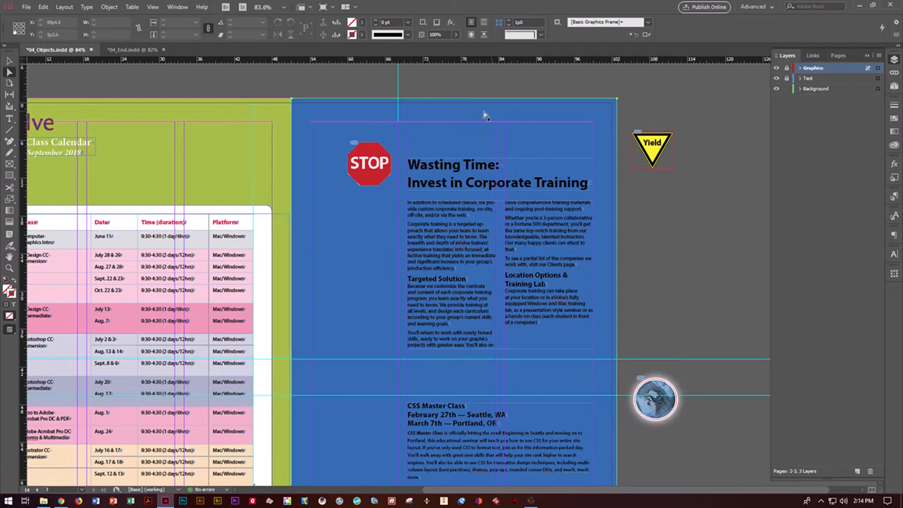
left_click(400, 102)
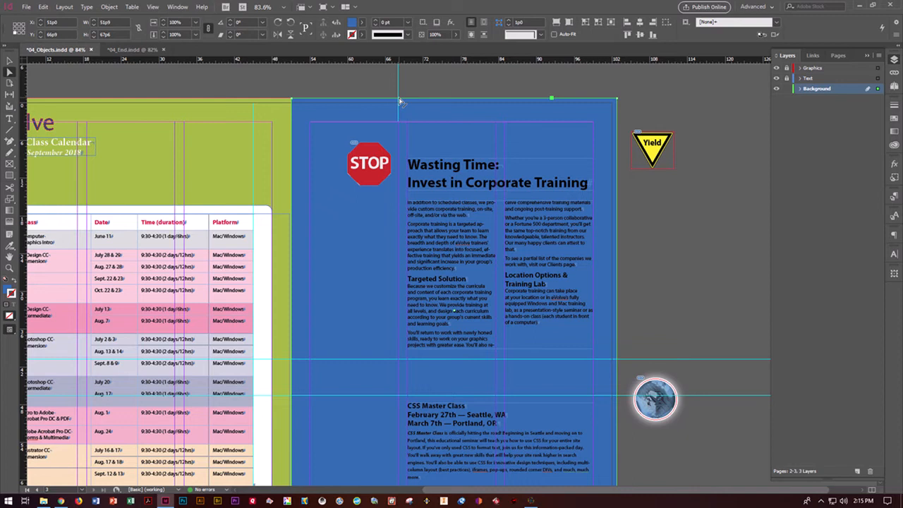
key("p")
left_click(399, 103)
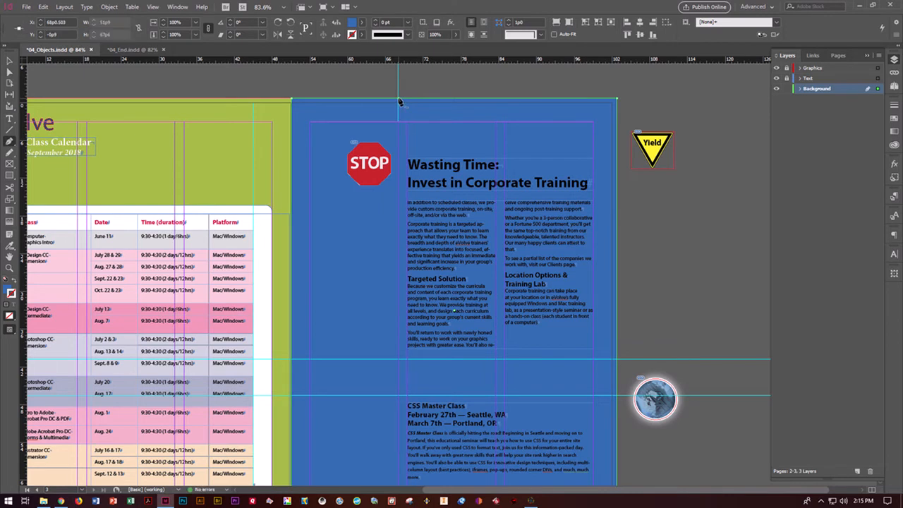
left_click(619, 364)
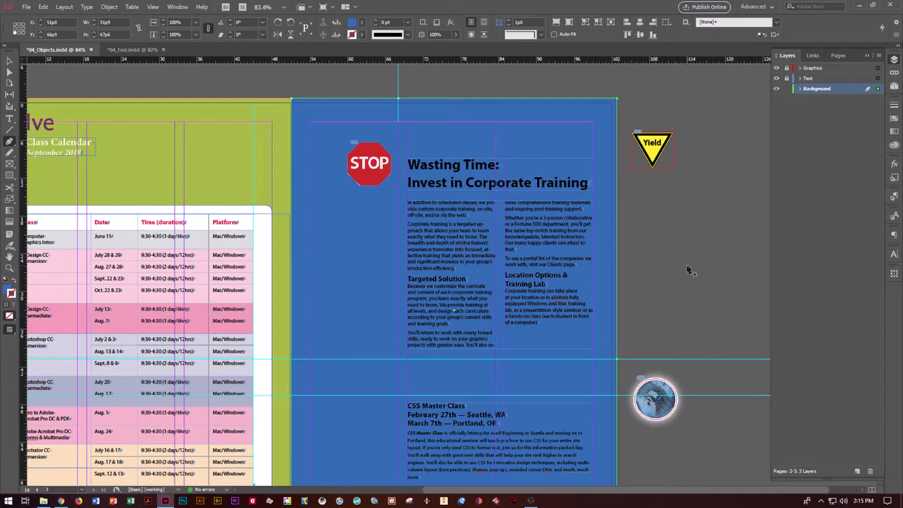
left_click(44, 7)
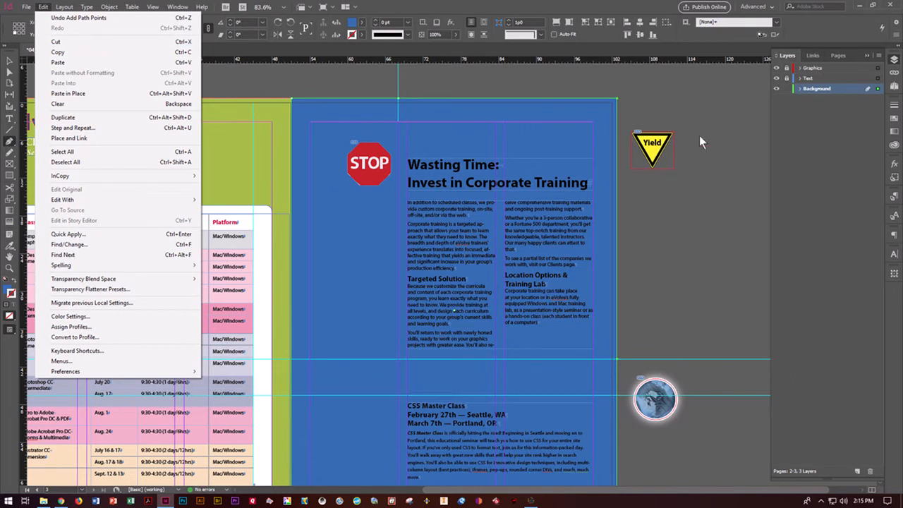
left_click(730, 163)
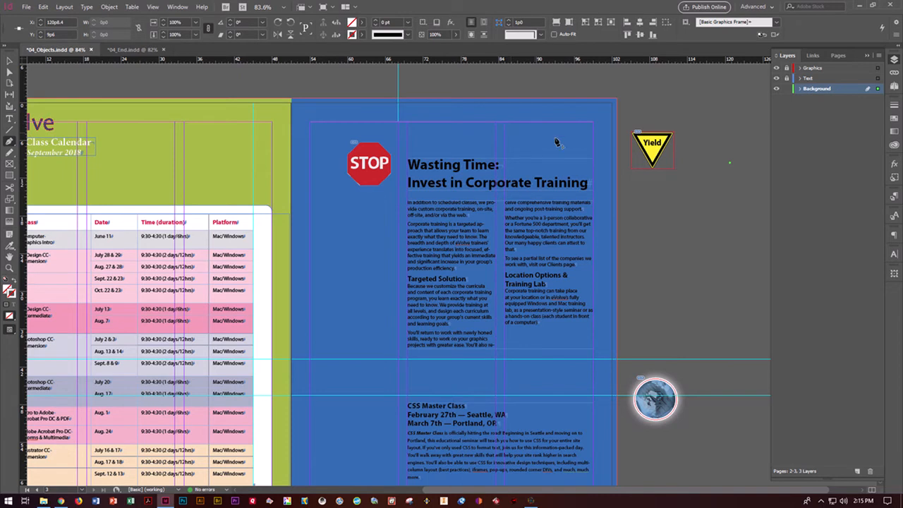
Move the blue background's upper outer corner point inward to the guide intersection at X 68p0, Y 40p9
left_click(9, 71)
left_click(591, 118)
left_click(617, 100)
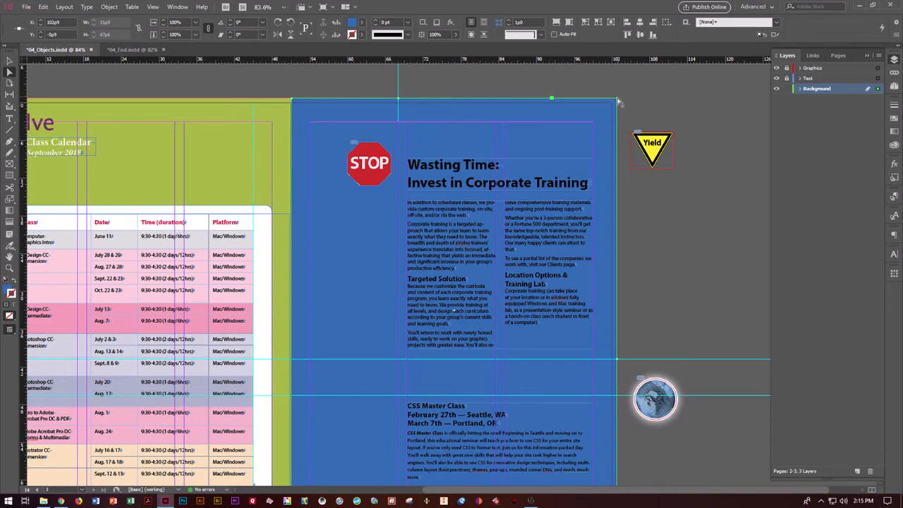
left_click_drag(619, 103, 399, 359)
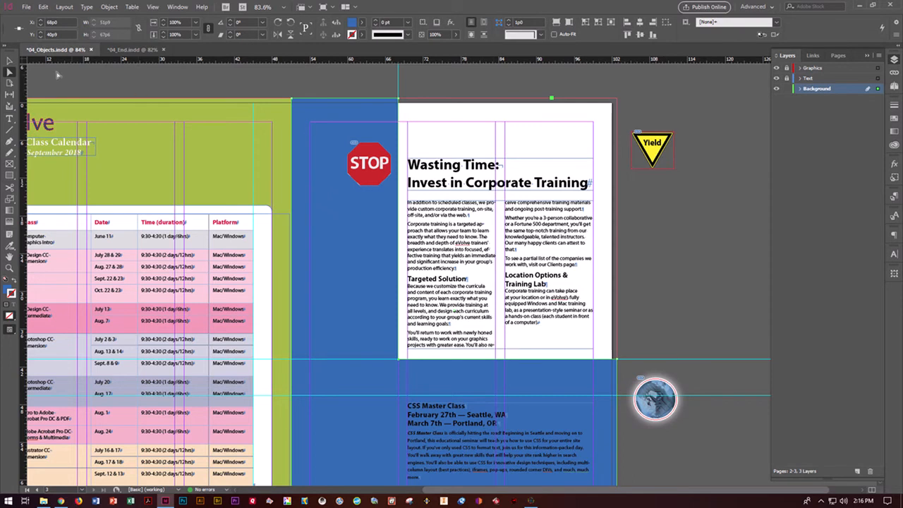
Lock the Background layer and unlock the Graphics layer
left_click(10, 62)
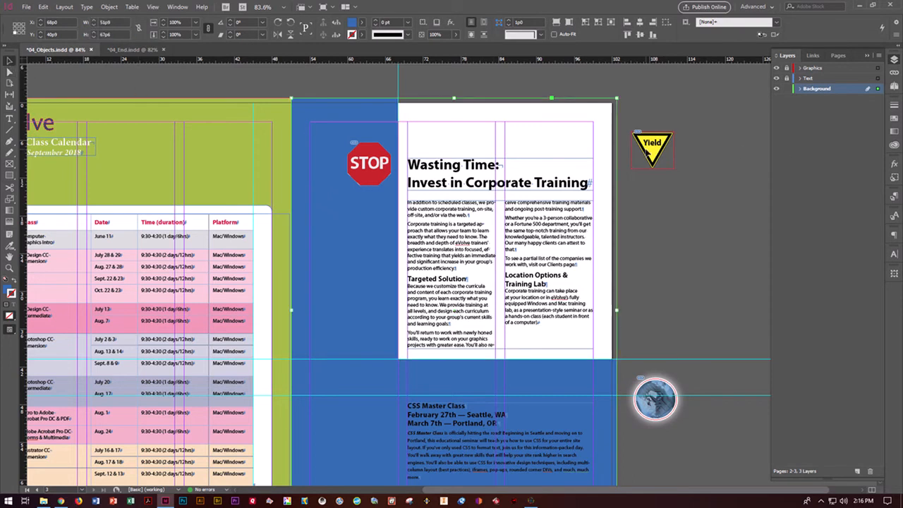
left_click(788, 89)
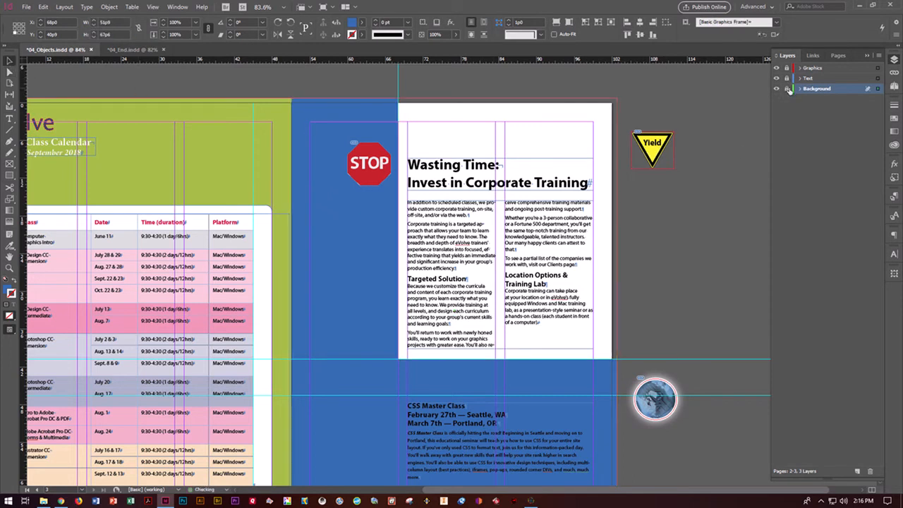
left_click(788, 68)
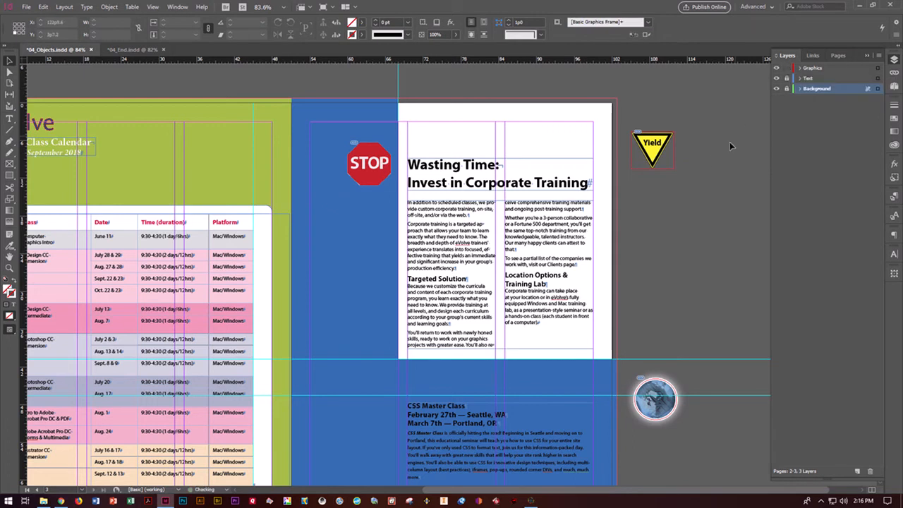
Move the Yield sign copy from the pasteboard to between the two text columns of the Wasting Time article
left_click(654, 149)
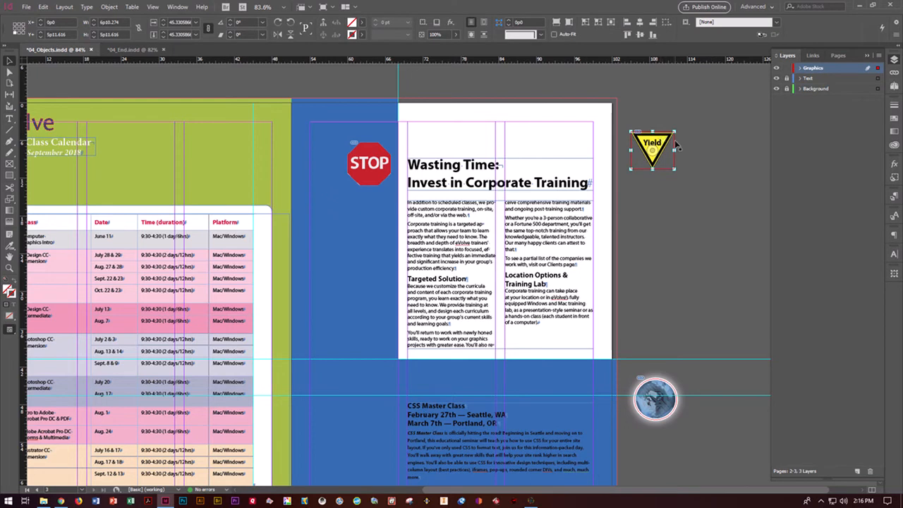
left_click(675, 143)
left_click_drag(653, 152, 522, 246)
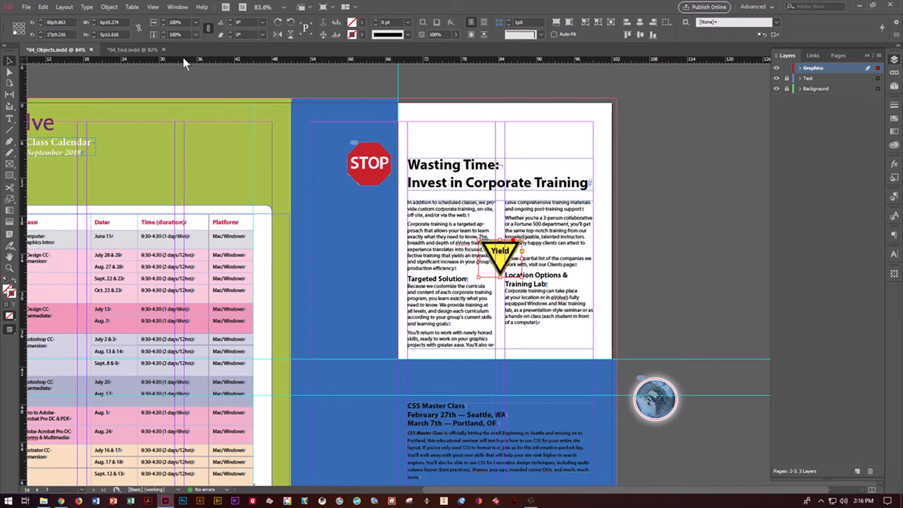
Wrap the article text around the Yield sign's object shape, with the contour type Detect Edges
left_click(176, 7)
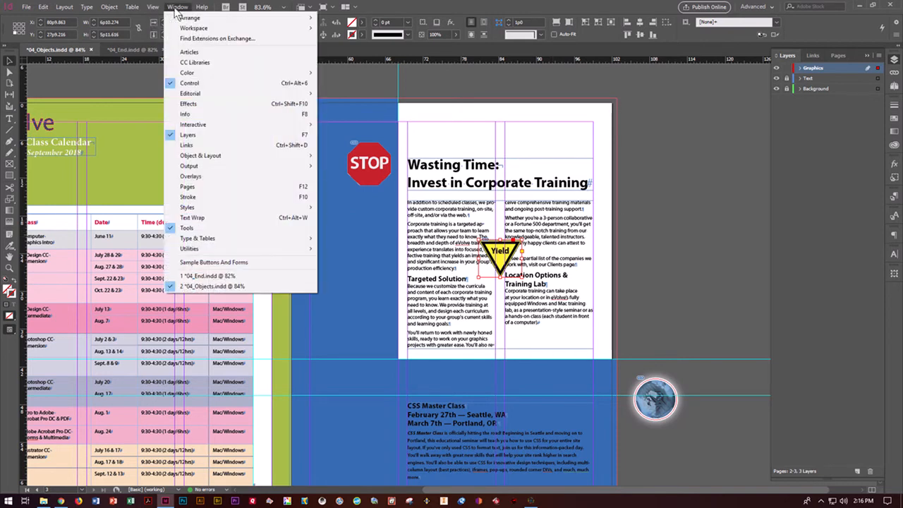
left_click(193, 218)
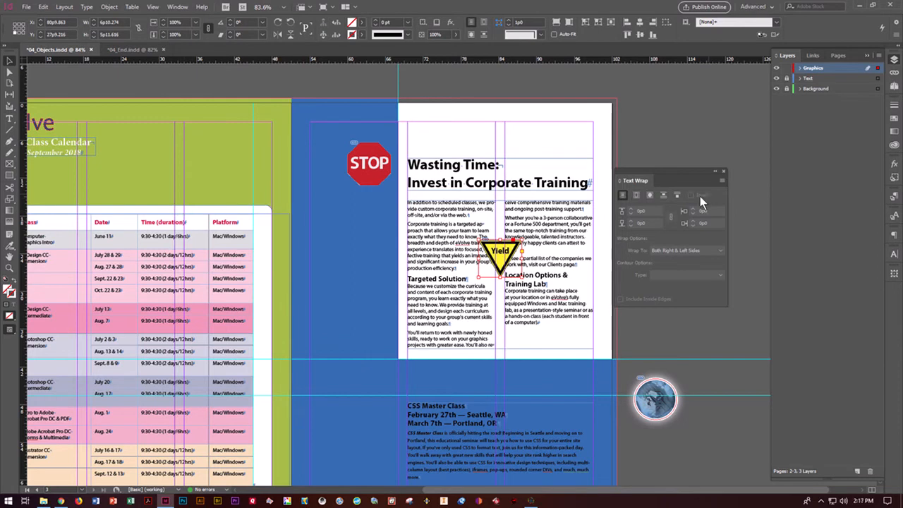
left_click(637, 196)
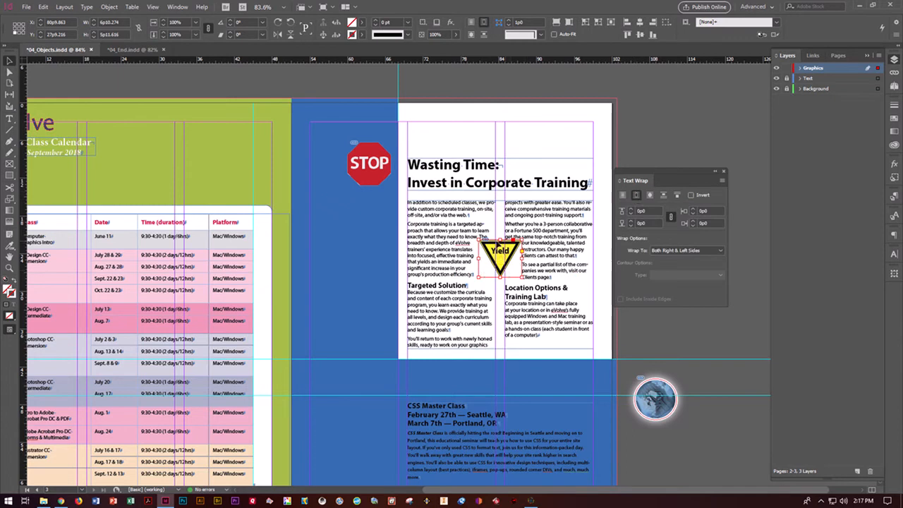
left_click(651, 196)
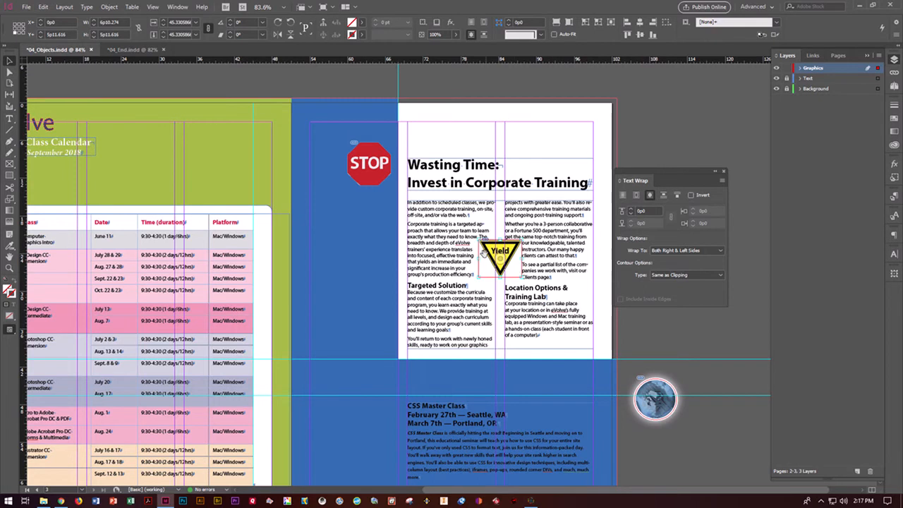
left_click(660, 275)
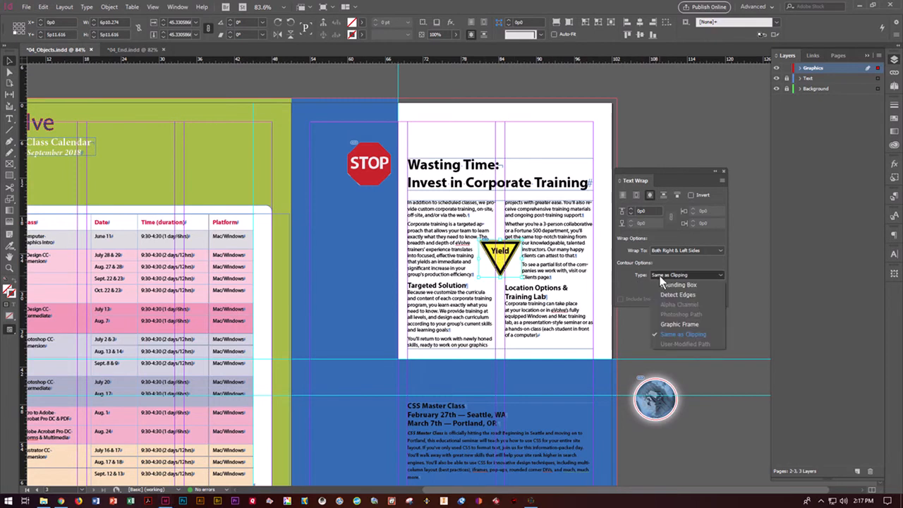
left_click(667, 294)
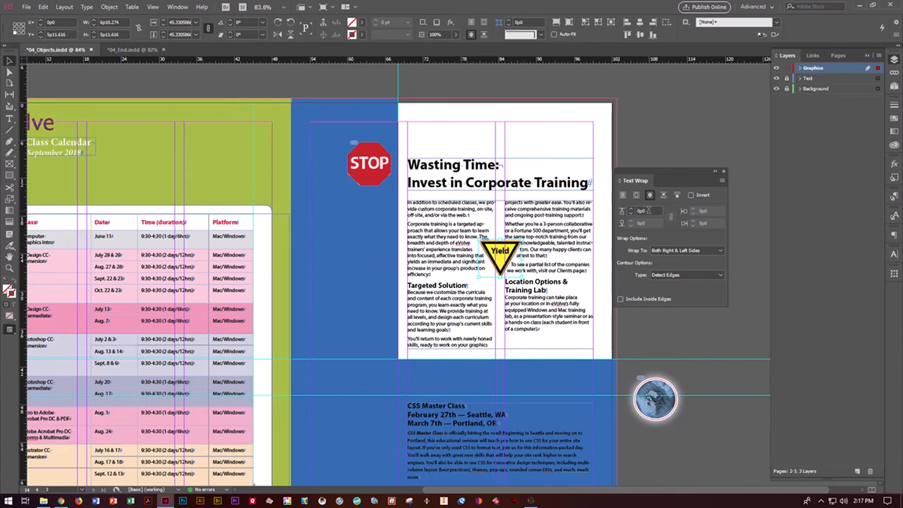
Set the Yield sign's text wrap offset to 1p0
left_click(644, 211)
type("4")
type("p")
key("Return")
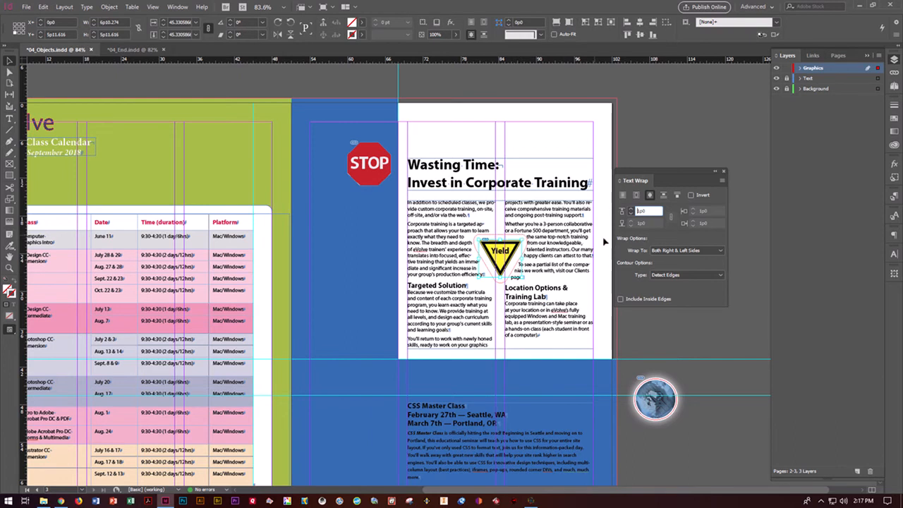
type("w")
left_click(638, 148)
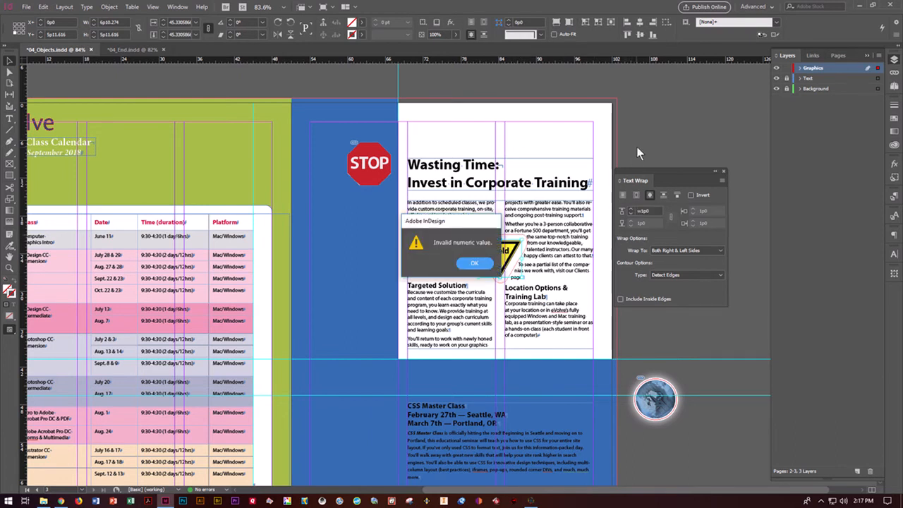
left_click(475, 263)
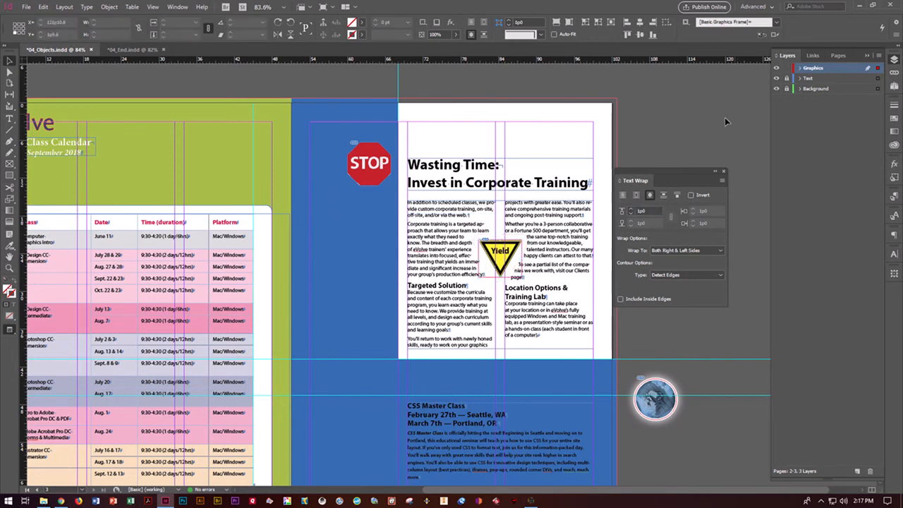
Preview page 3 without guides and frame edges to check the text wrap, and return to the normal view
left_click(734, 113)
key("w")
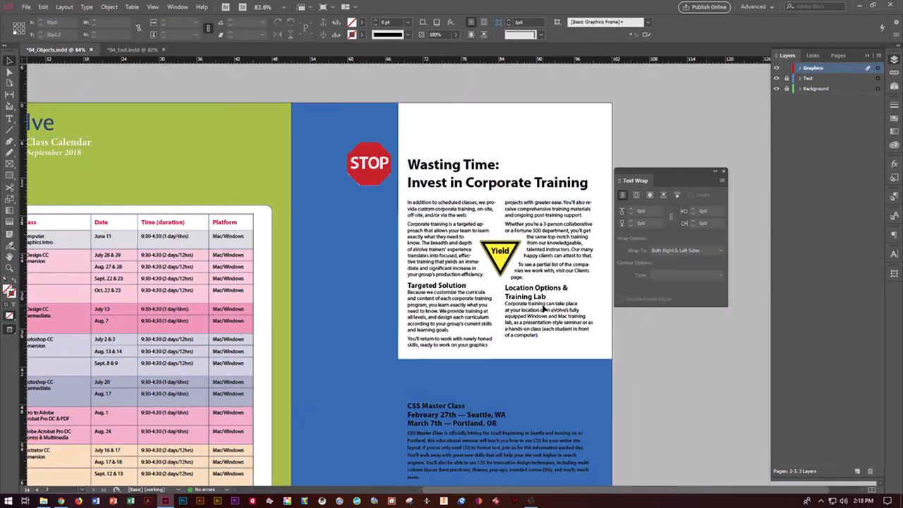
key("w")
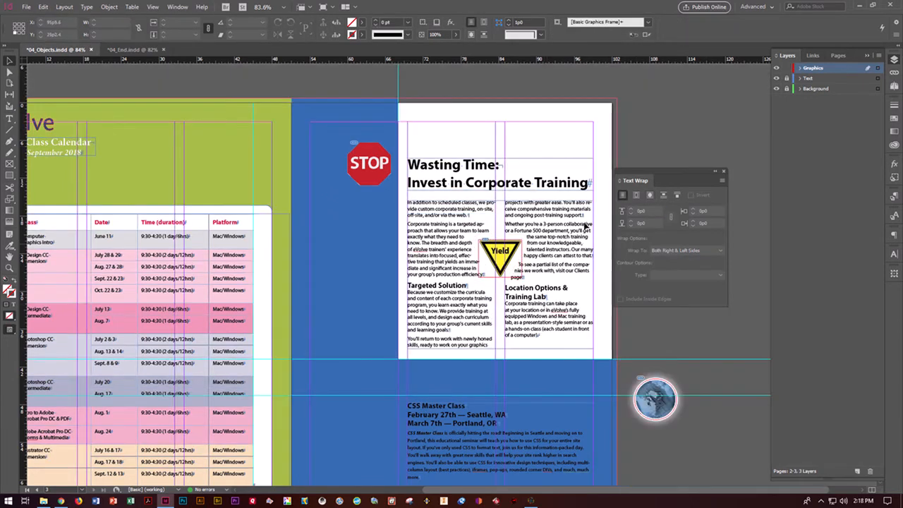
key("w")
key("w")
Move the linked globe copy from the pasteboard onto page 3's blue area, beside the CSS Master Class heading
scroll(756, 308, "down", 3)
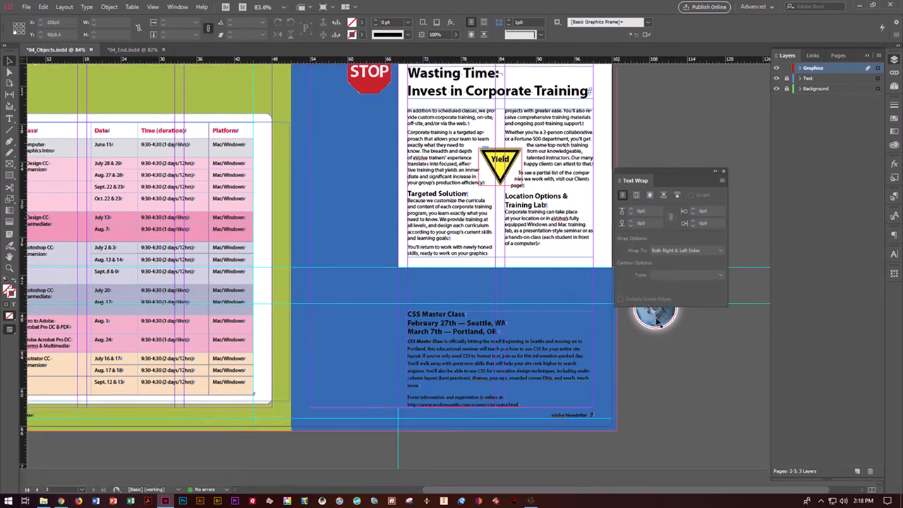
left_click_drag(653, 320, 370, 342)
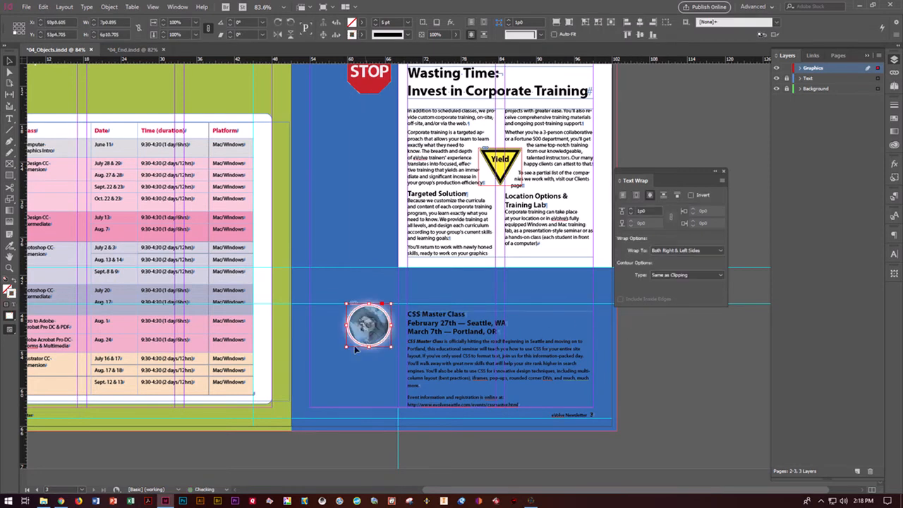
left_click(710, 403)
Draw an empty rectangular frame about 34p9 by 20p3 over the CSS Master Class text, from the guide intersection to the page's bleed corner
left_click(11, 165)
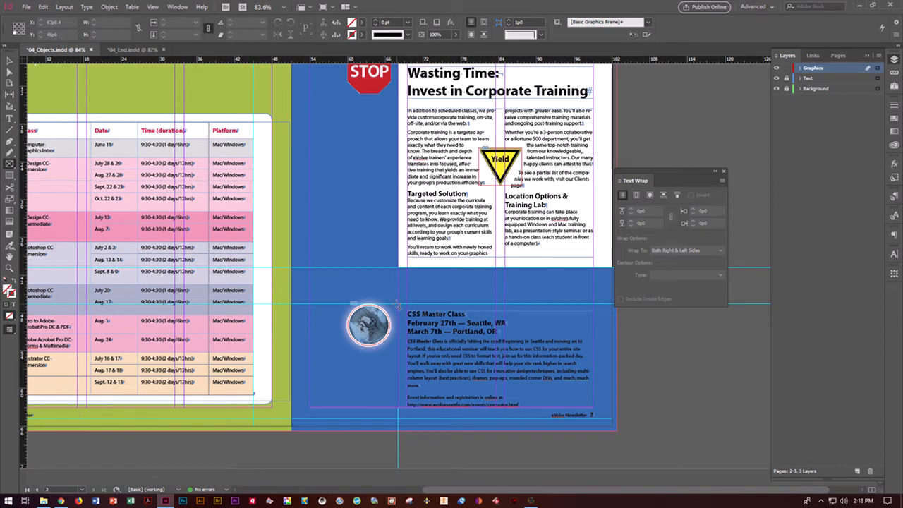
left_click_drag(399, 305, 618, 432)
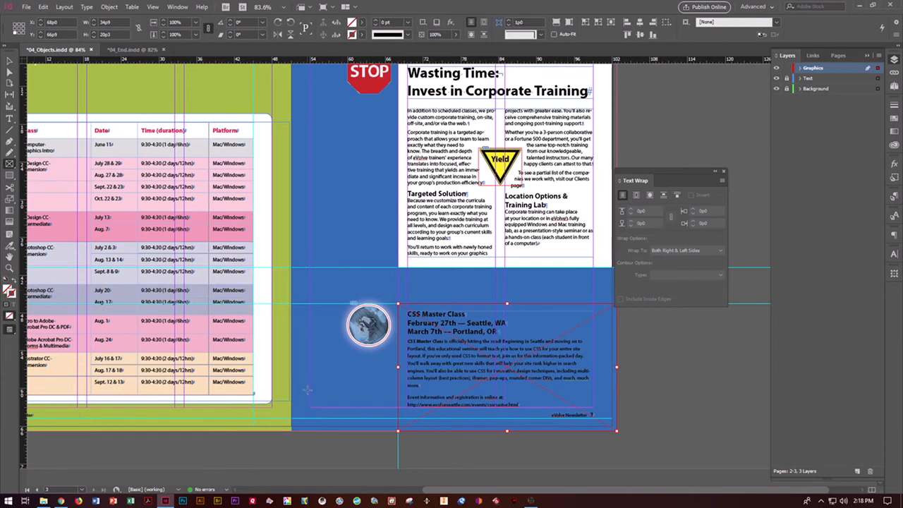
left_click(9, 61)
Unlock the Background layer, keep the Graphics layer unlocked, and select the blue background shape on page 3
left_click(787, 68)
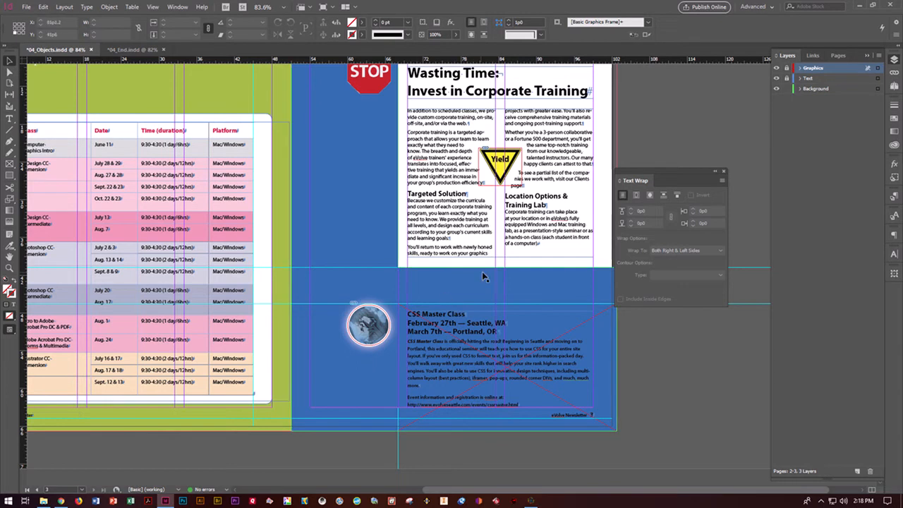
left_click(787, 68)
left_click(373, 420)
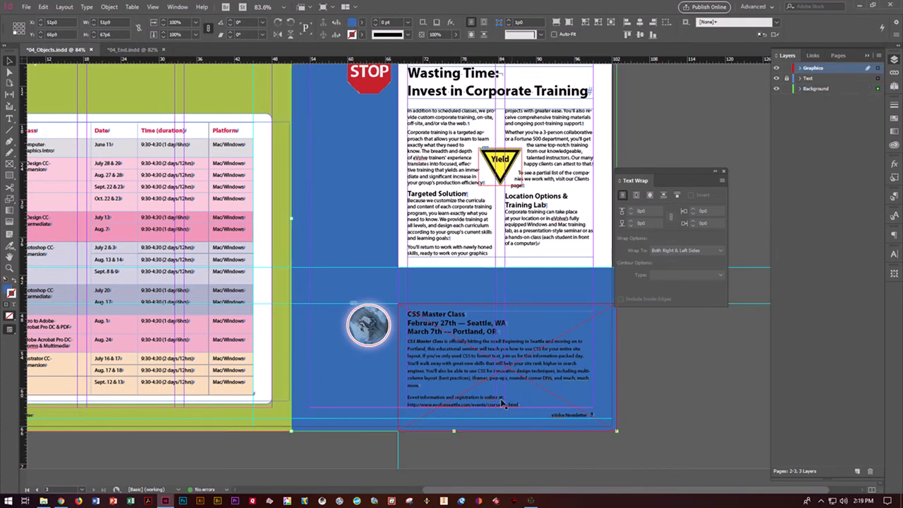
left_click(399, 413)
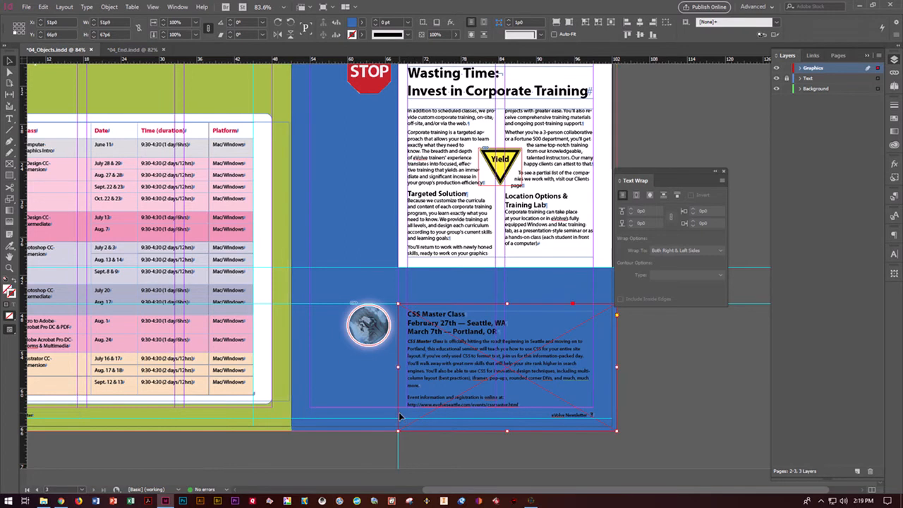
left_click(378, 431)
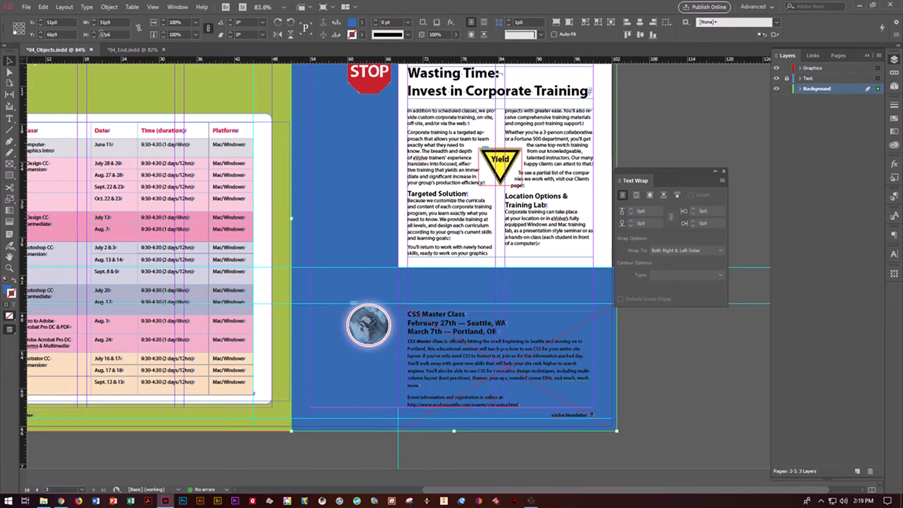
left_click(106, 7)
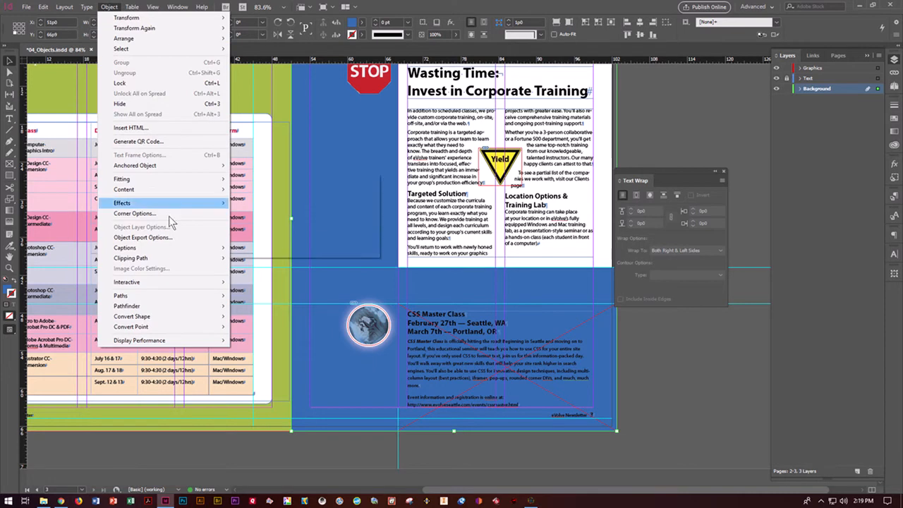
mouse_move(184, 307)
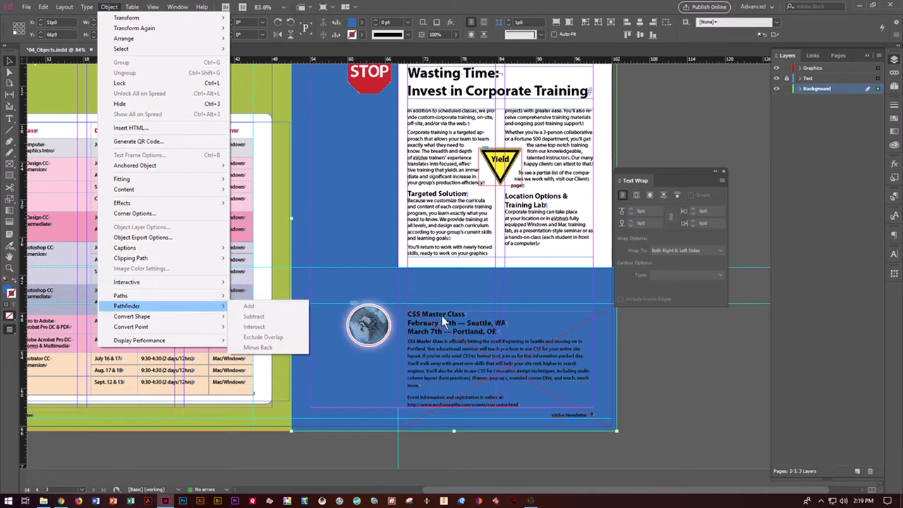
left_click(633, 372)
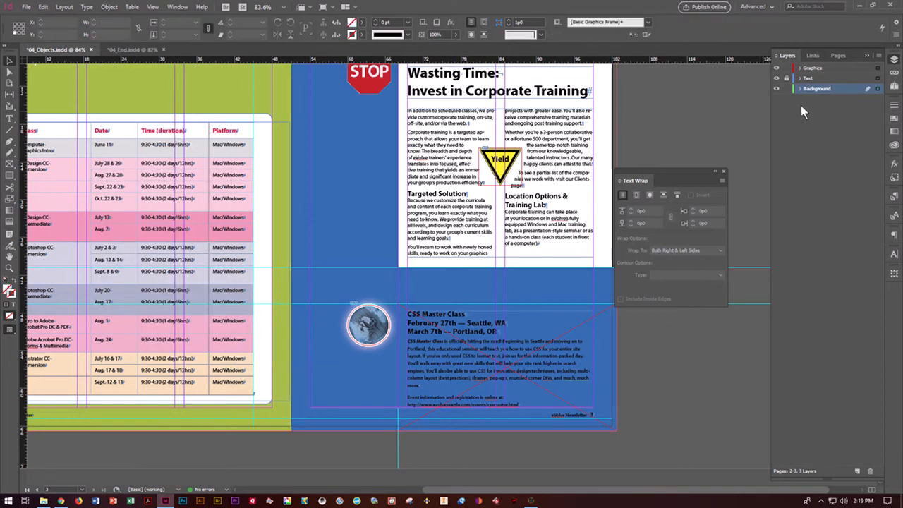
Move the empty frame over the CSS Master Class text from the Graphics layer to the Background layer
left_click(599, 309)
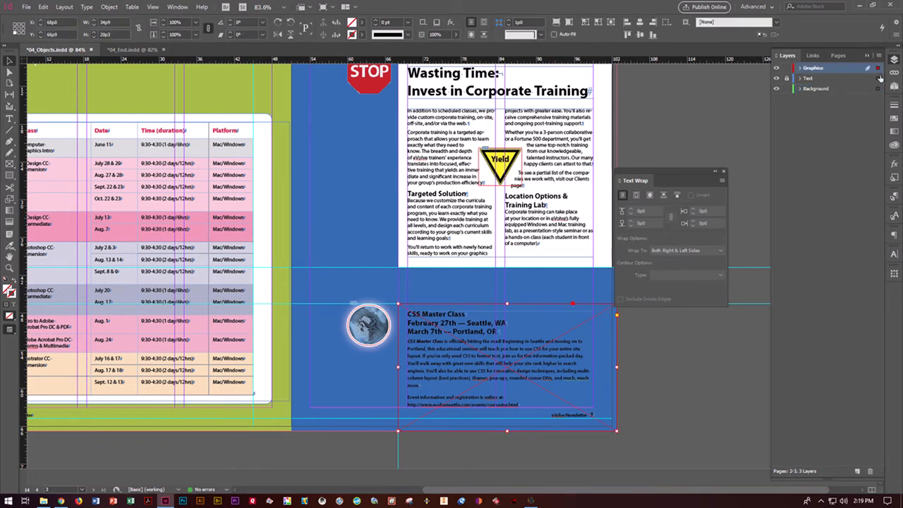
left_click_drag(879, 90, 878, 89)
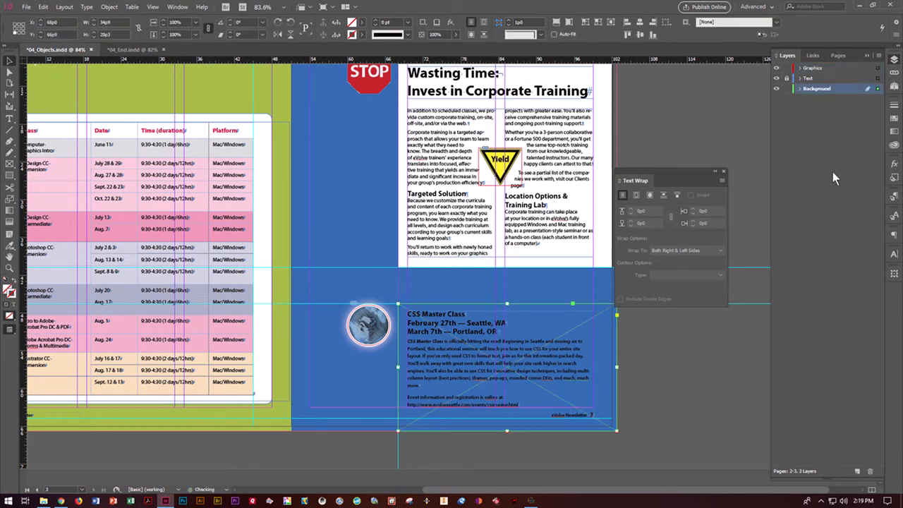
left_click(693, 422)
Subtract the empty frame from the blue background shape with Pathfinder, and lock the Background layer
left_click(543, 423)
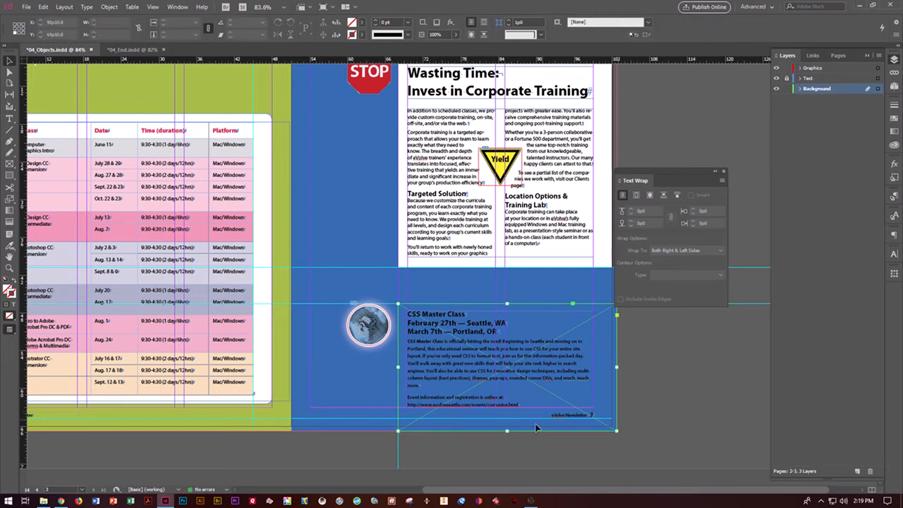
left_click(317, 429)
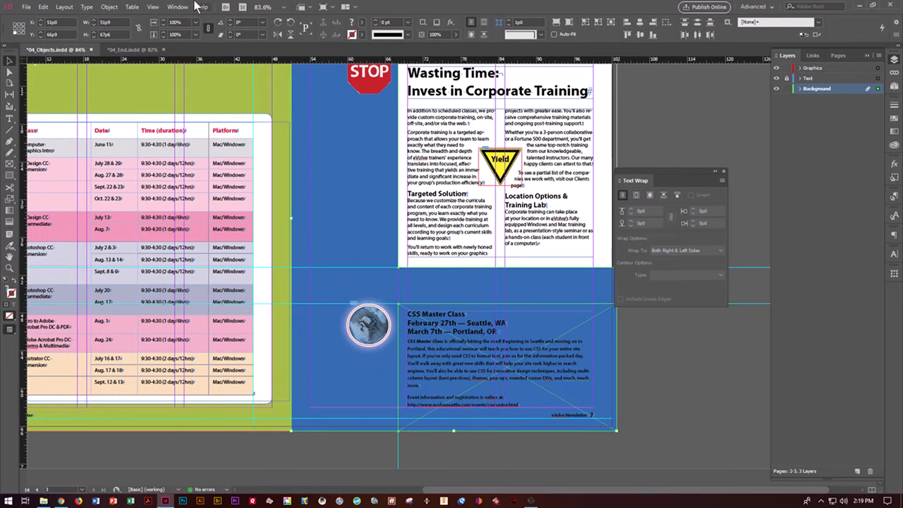
left_click(110, 7)
mouse_move(173, 308)
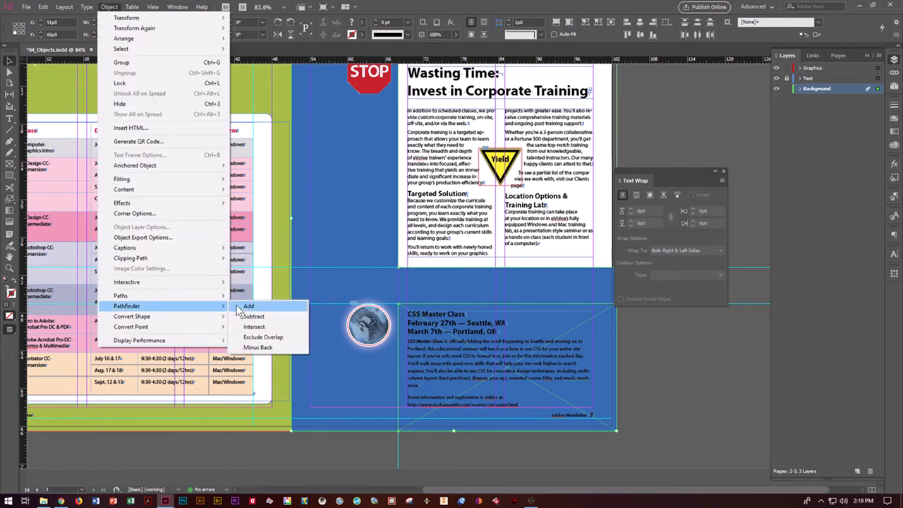
left_click(255, 317)
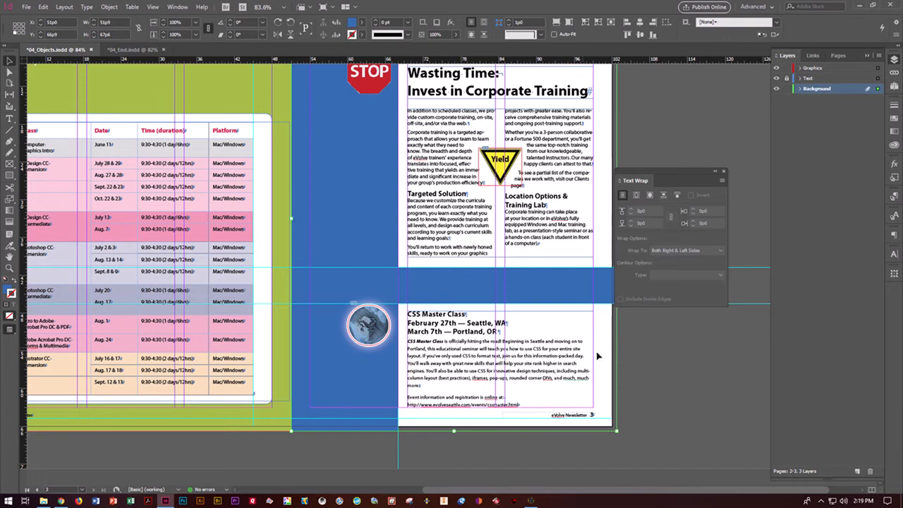
left_click(656, 372)
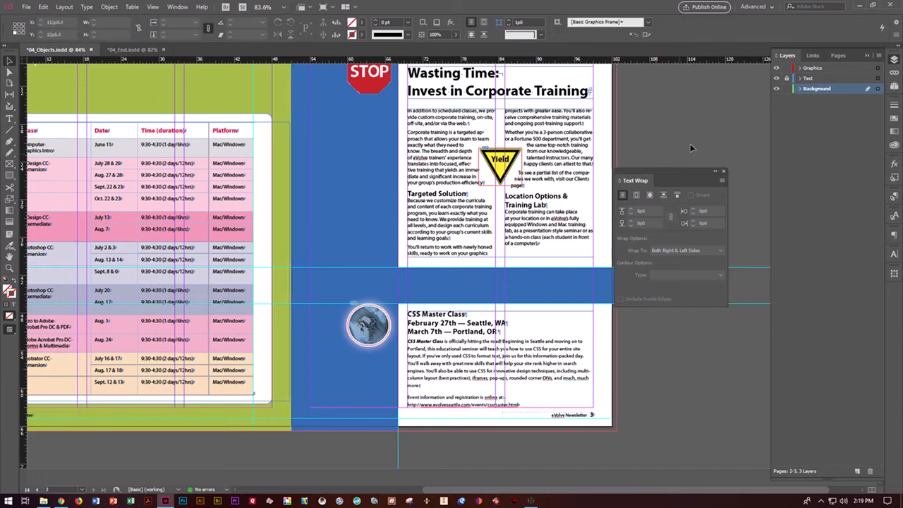
left_click(787, 89)
Draw a 4p0 by 4p0 square on the Graphics layer, in the blue band just above the globe
left_click(12, 174)
right_click(12, 175)
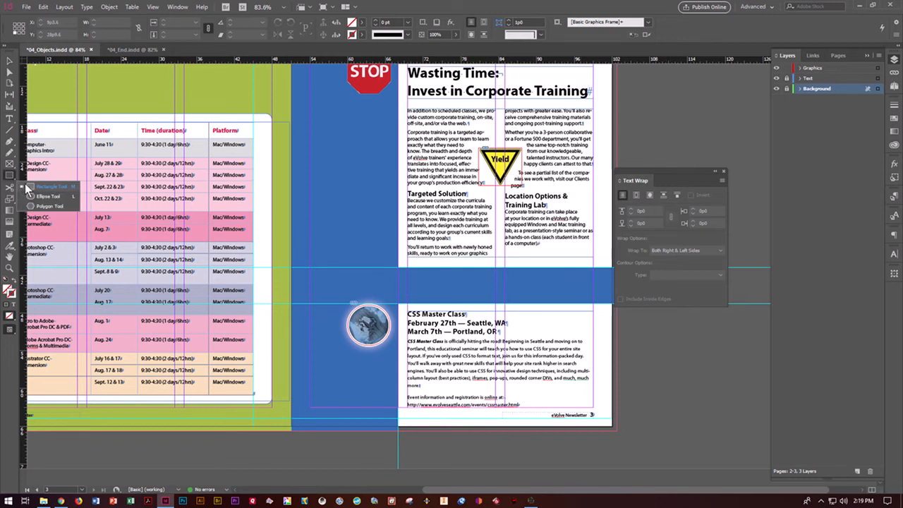
left_click(28, 187)
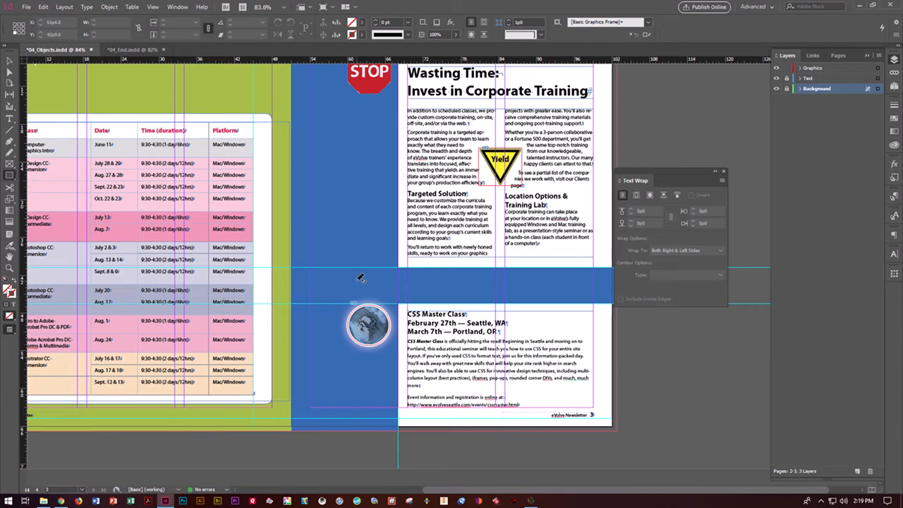
left_click(839, 68)
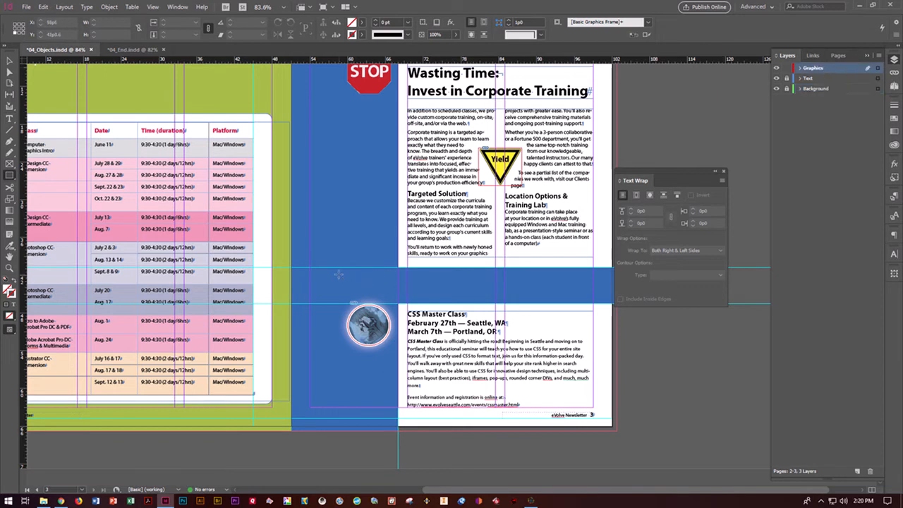
left_click_drag(336, 272, 362, 297)
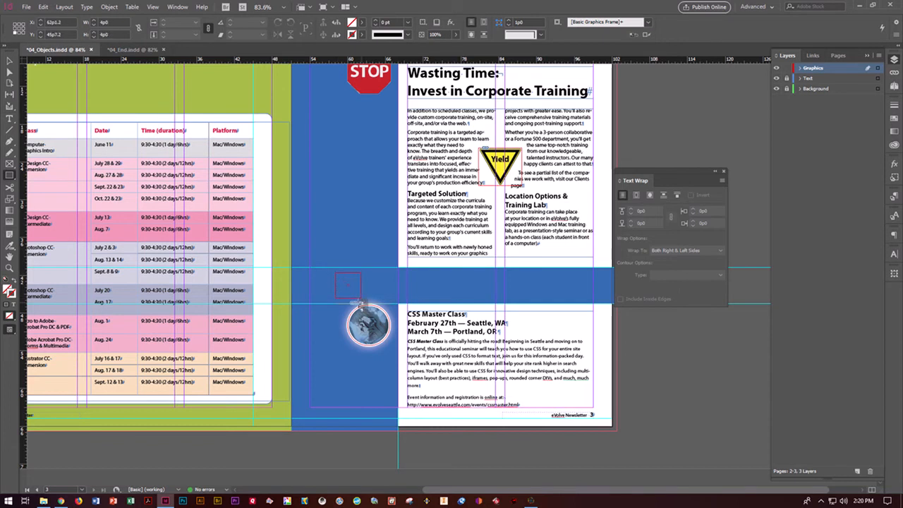
left_click_drag(362, 297, 361, 298)
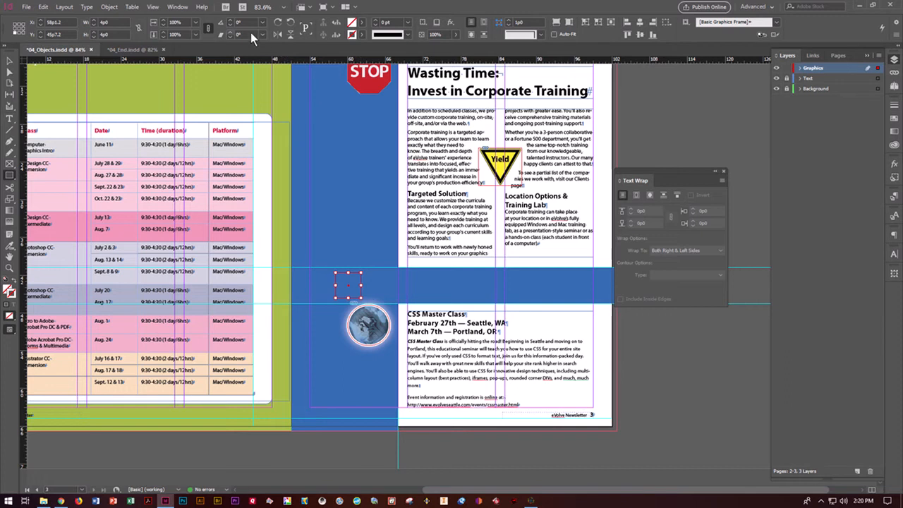
Fill the small square with [Paper] and convert its shape to an ellipse
left_click(355, 29)
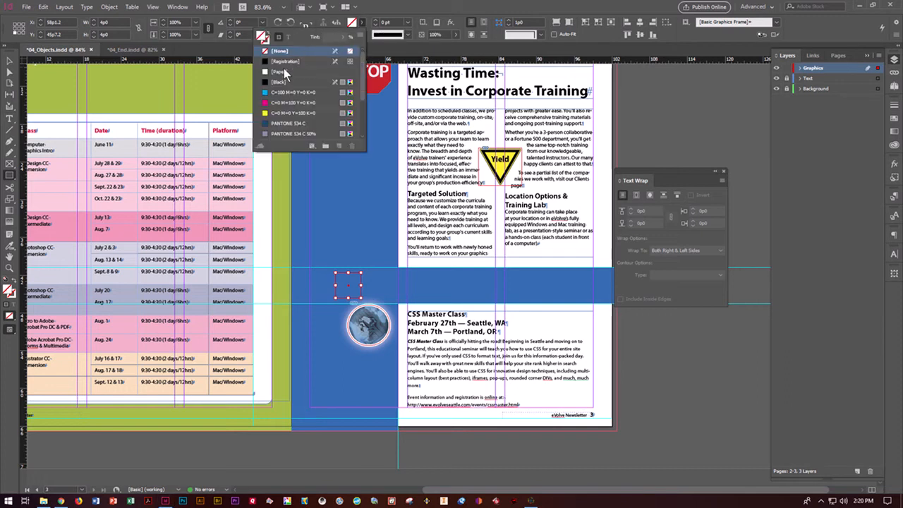
left_click(285, 72)
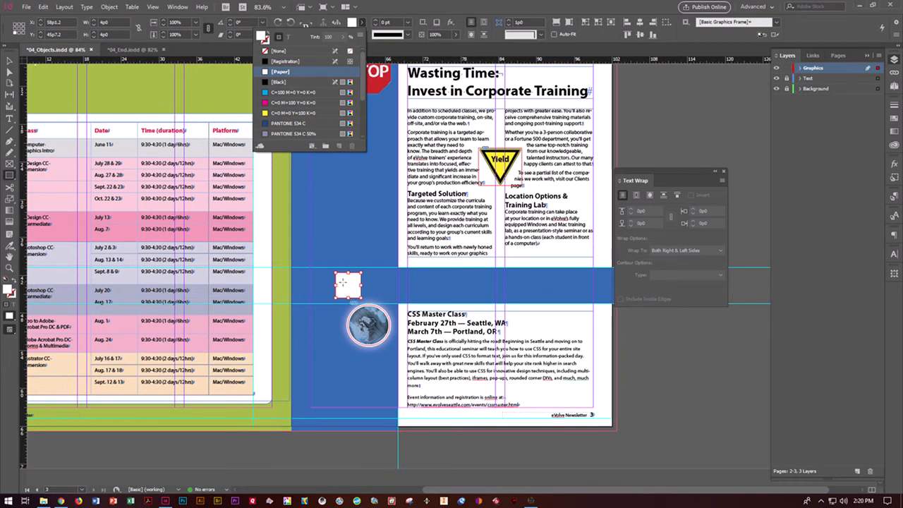
left_click(108, 8)
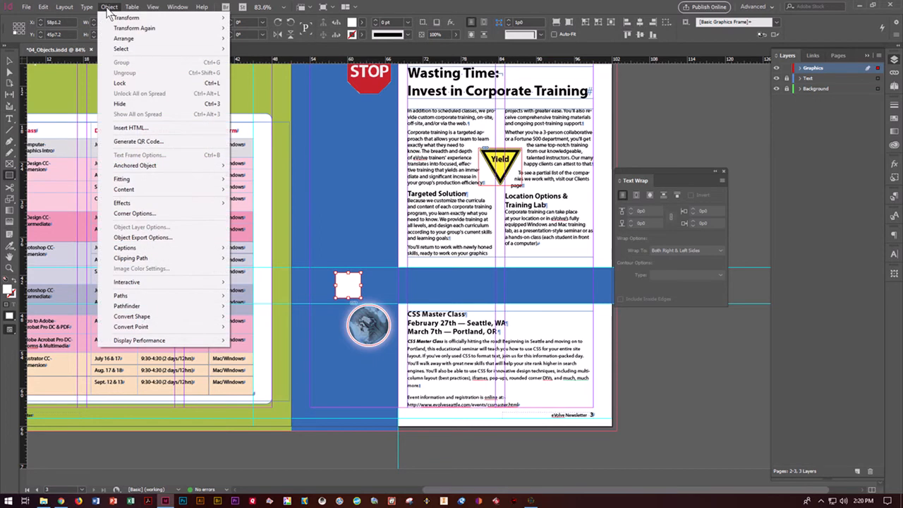
mouse_move(169, 315)
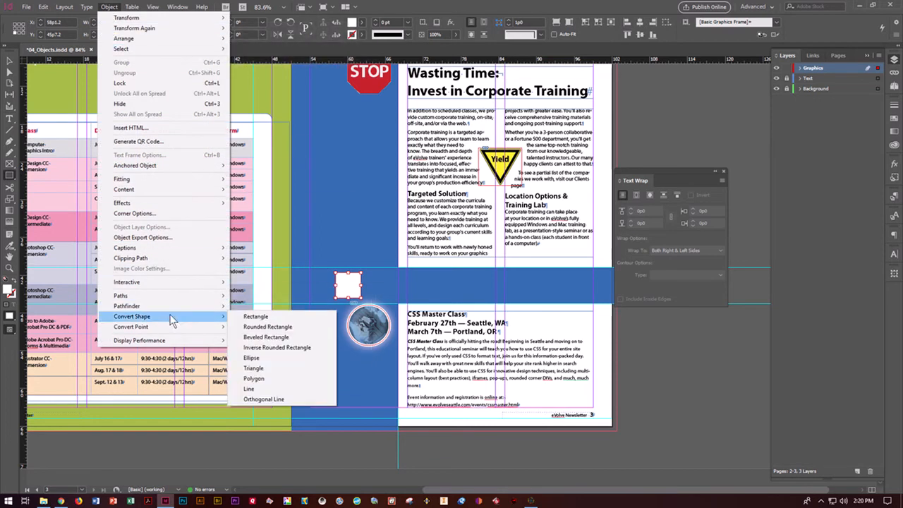
left_click(251, 358)
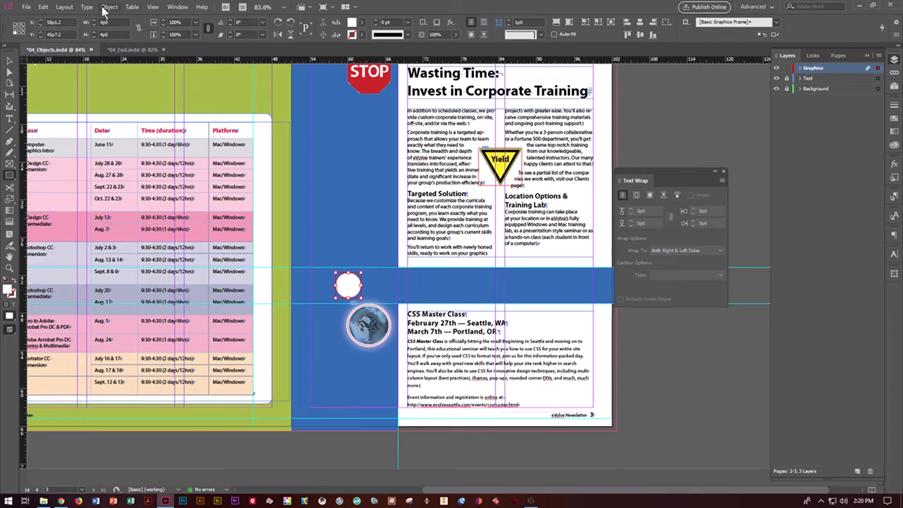
Step and repeat the white circle along the blue band with a count of 8, vertical offset 0p0 and horizontal offset 5p6
left_click(44, 8)
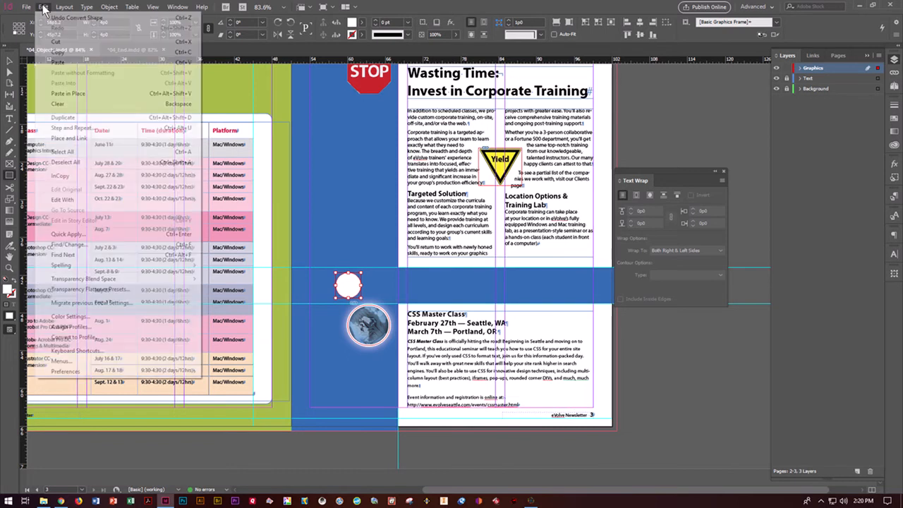
left_click(73, 128)
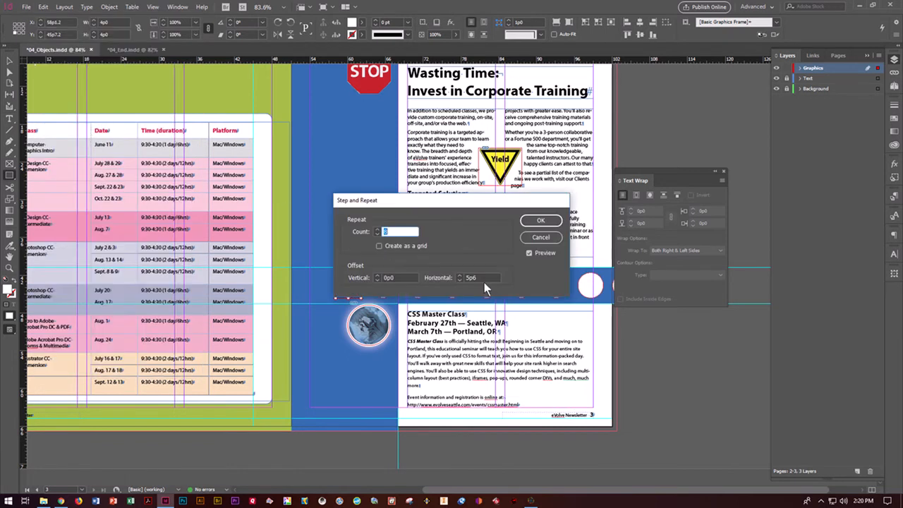
double_click(484, 281)
type("5")
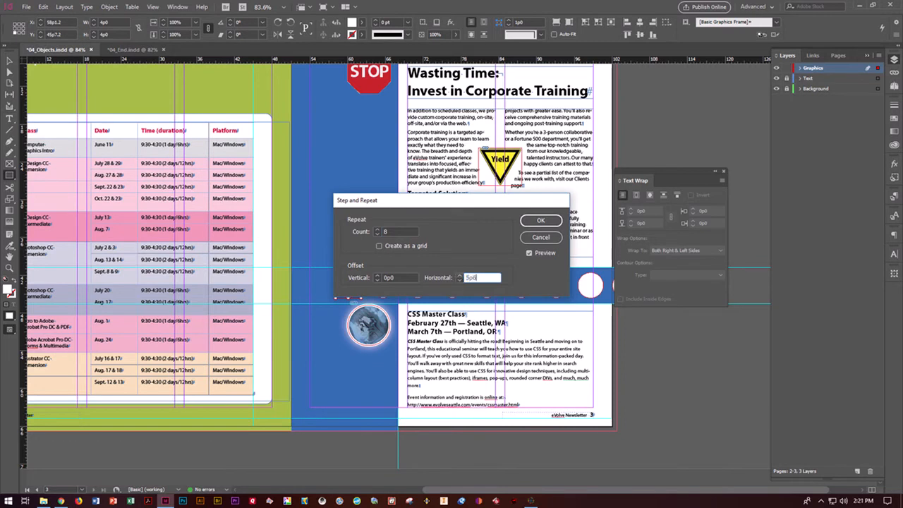
double_click(411, 278)
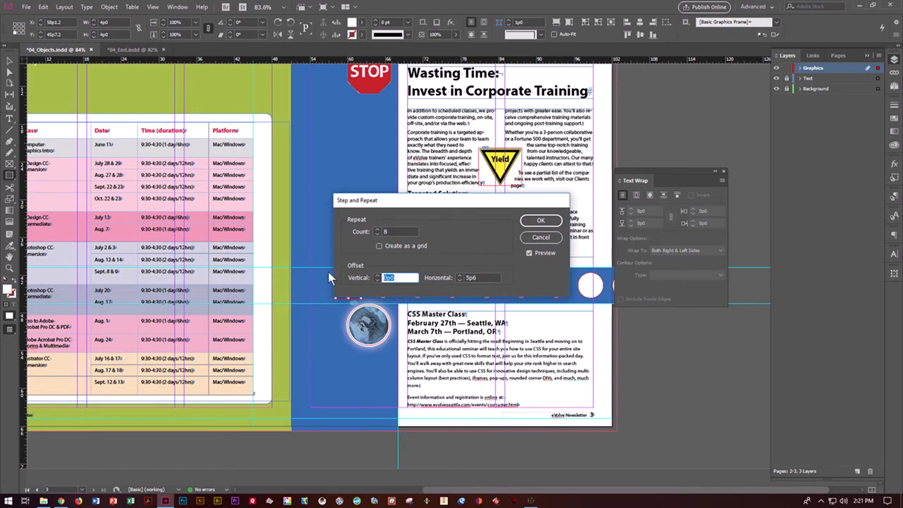
type("0")
key("shift+Tab")
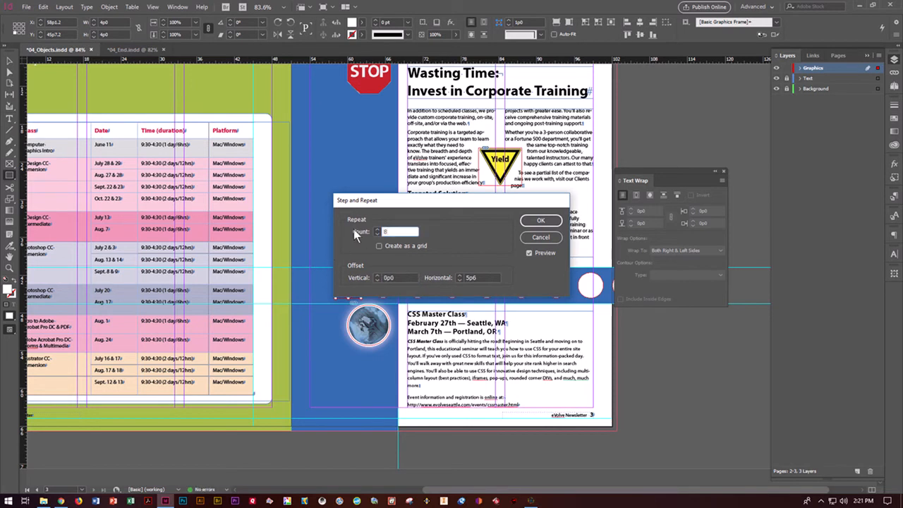
left_click(538, 224)
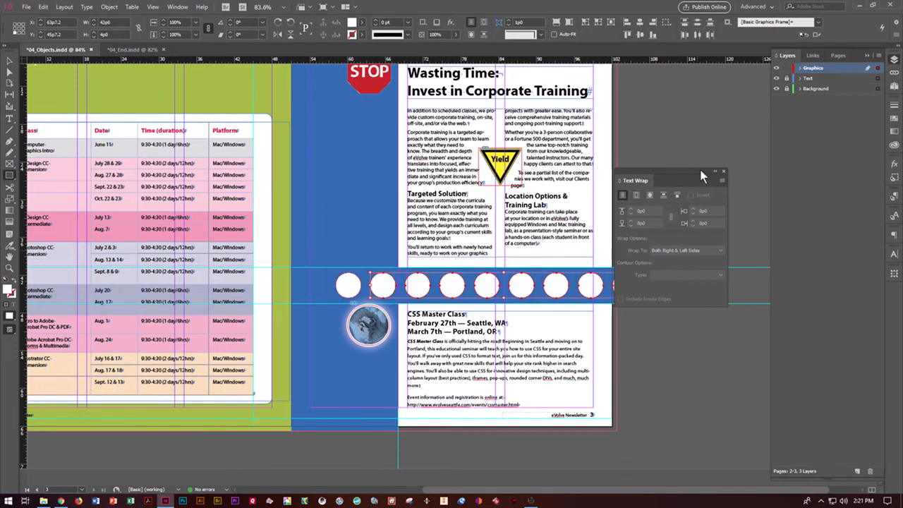
Close the Text Wrap settings and switch to the Selection tool with the circles deselected
left_click(724, 171)
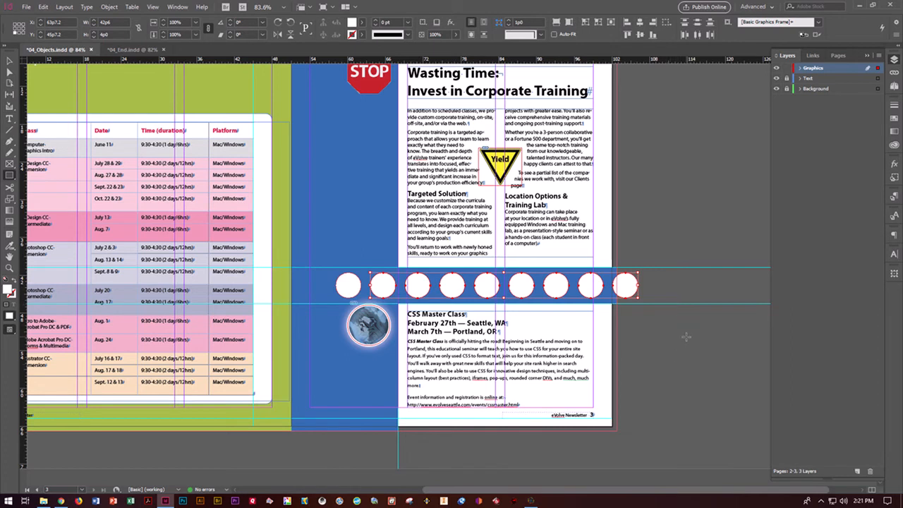
left_click(691, 238)
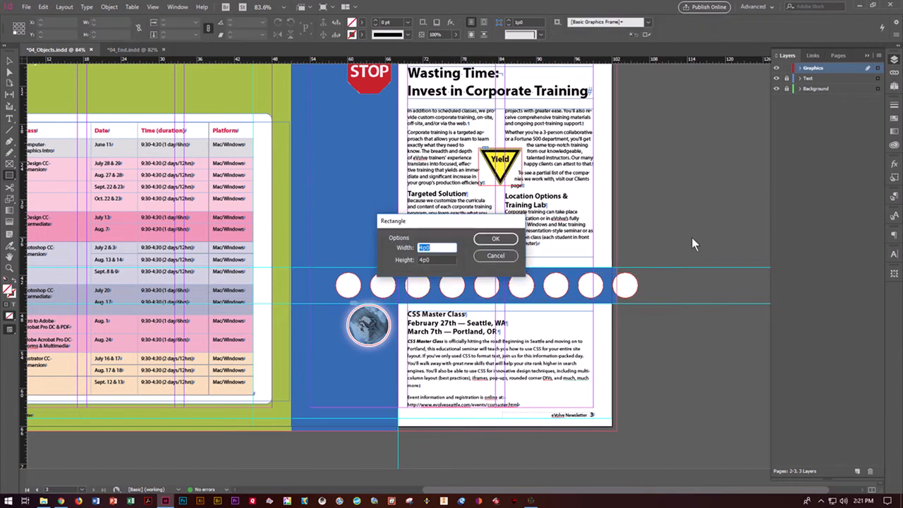
left_click(495, 252)
left_click(9, 62)
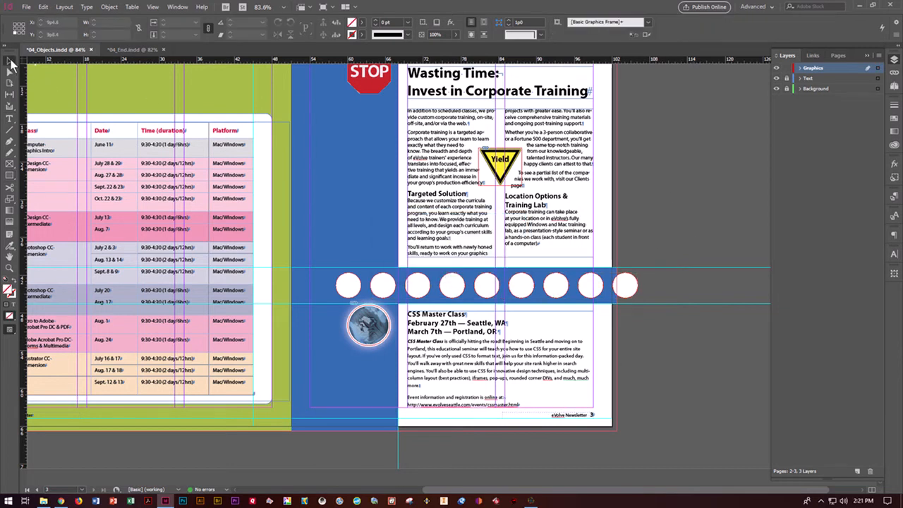
Delete the third circle and the last circle from the row along the blue band
left_click(418, 289)
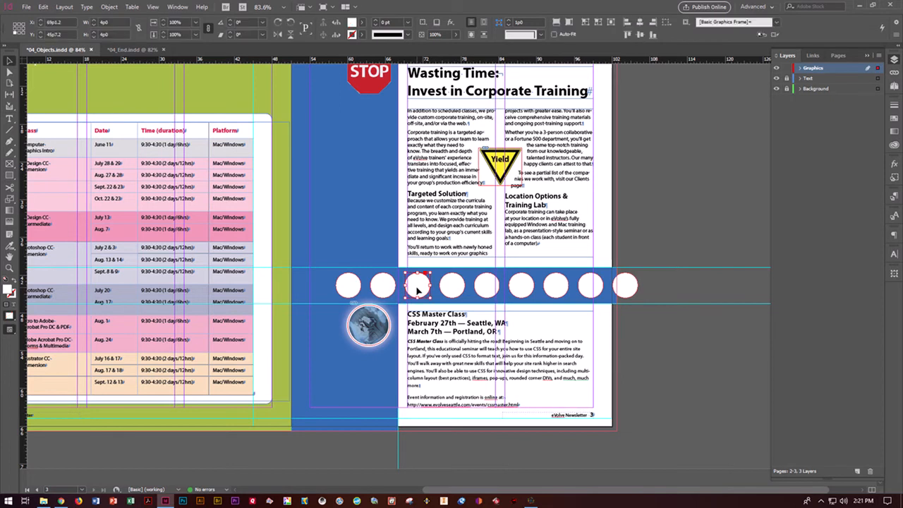
key("Delete")
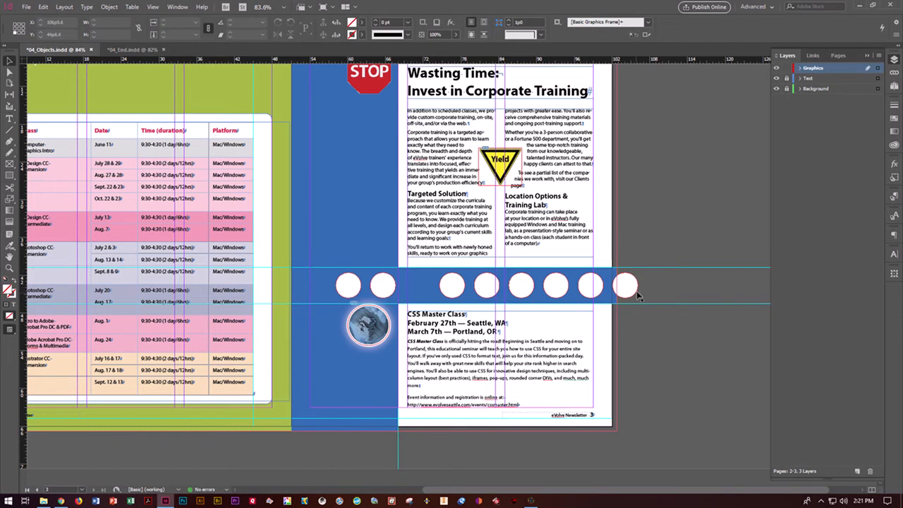
left_click(630, 284)
key("Delete")
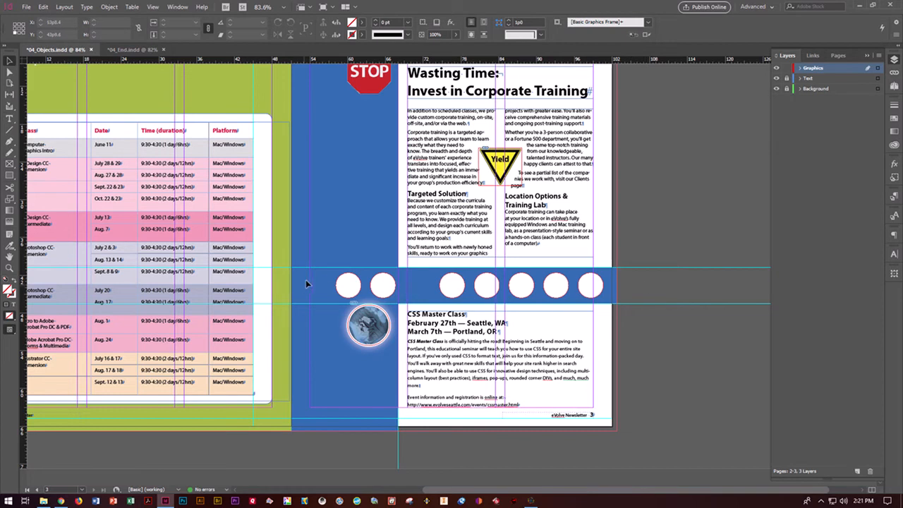
Select all the remaining white circles and distribute their horizontal centers evenly along the blue band
left_click_drag(332, 277, 634, 296)
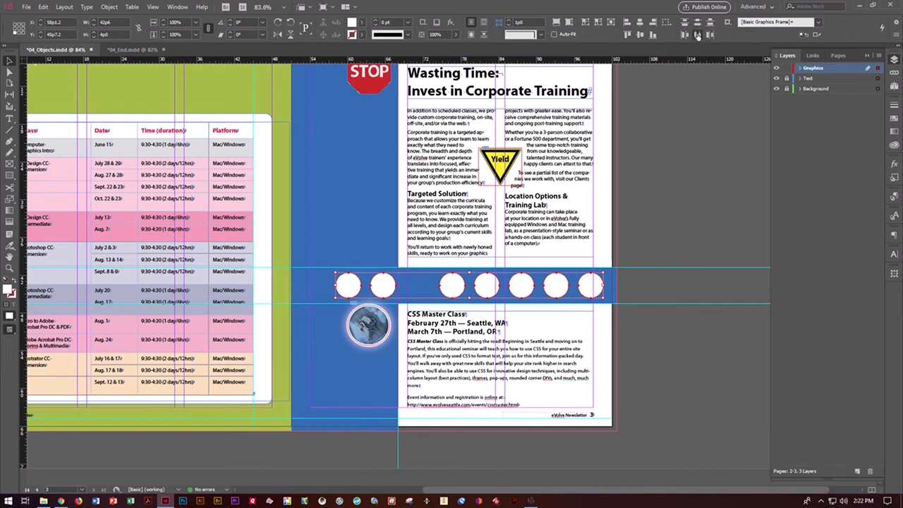
left_click(698, 37)
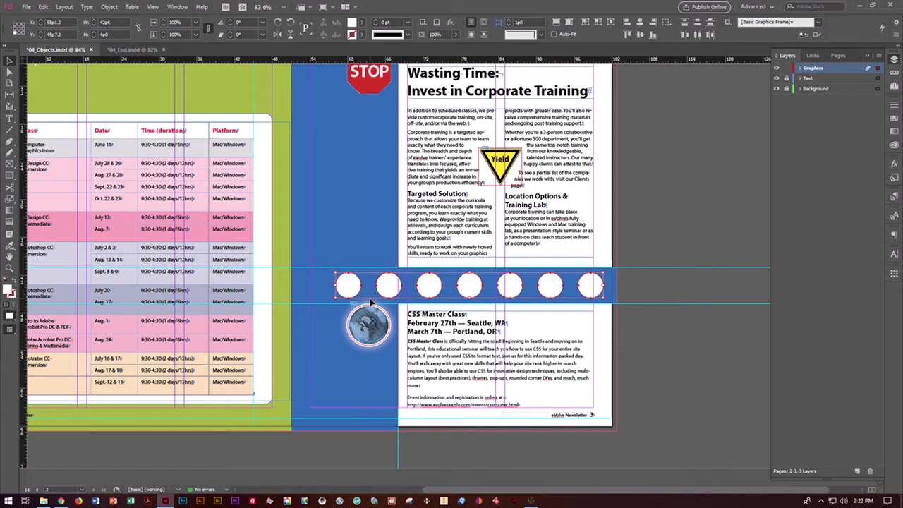
left_click(710, 220)
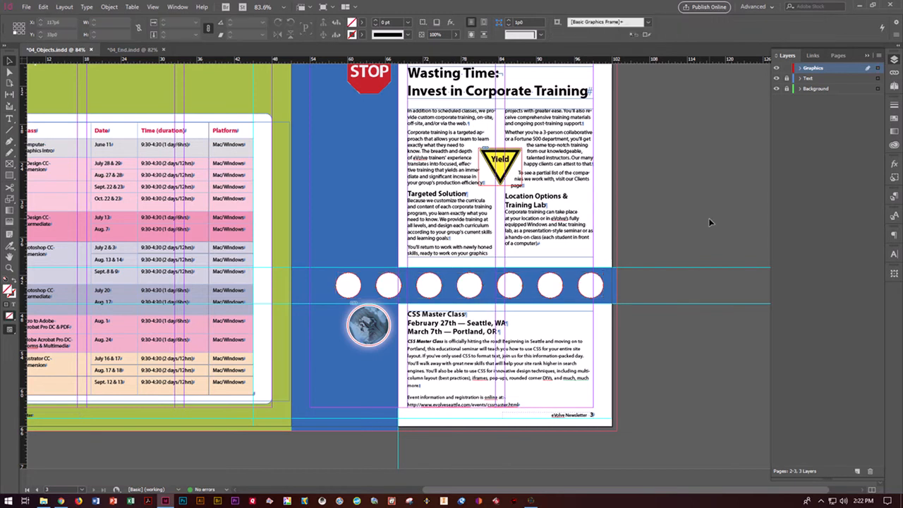
Go to the page 4-1 spread, unlock the Text layer and lock the Graphics layer
scroll(709, 220, "up", 1)
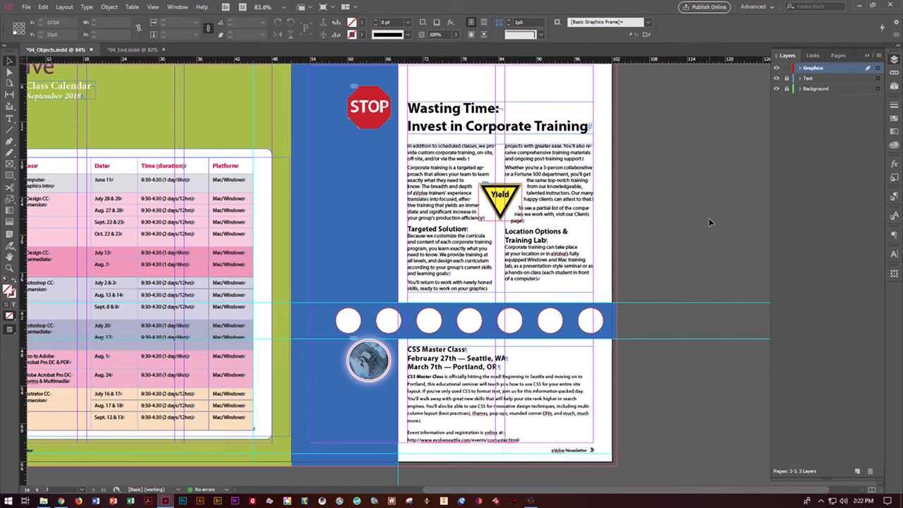
left_click(839, 55)
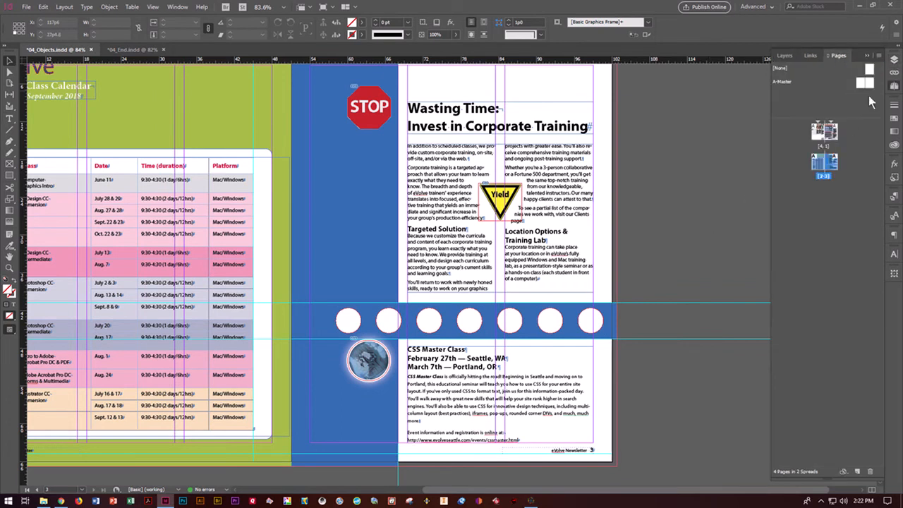
double_click(825, 134)
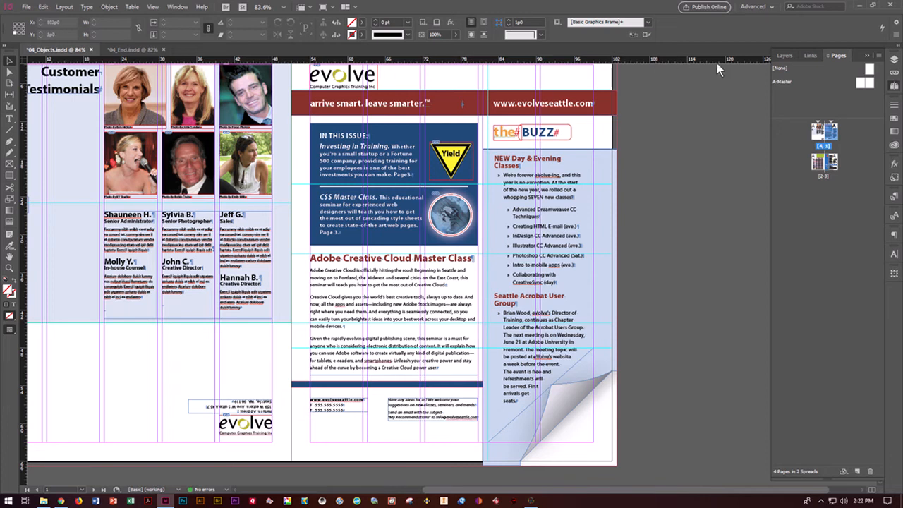
left_click(784, 55)
left_click(787, 79)
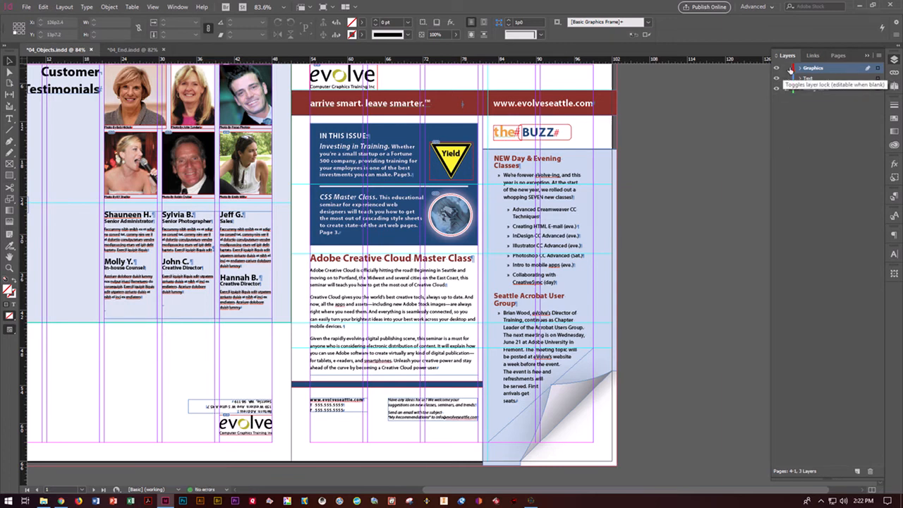
left_click(787, 67)
Round all corners of the blue In This Issue text frame to about 2p3.6 and save the document
left_click(467, 127)
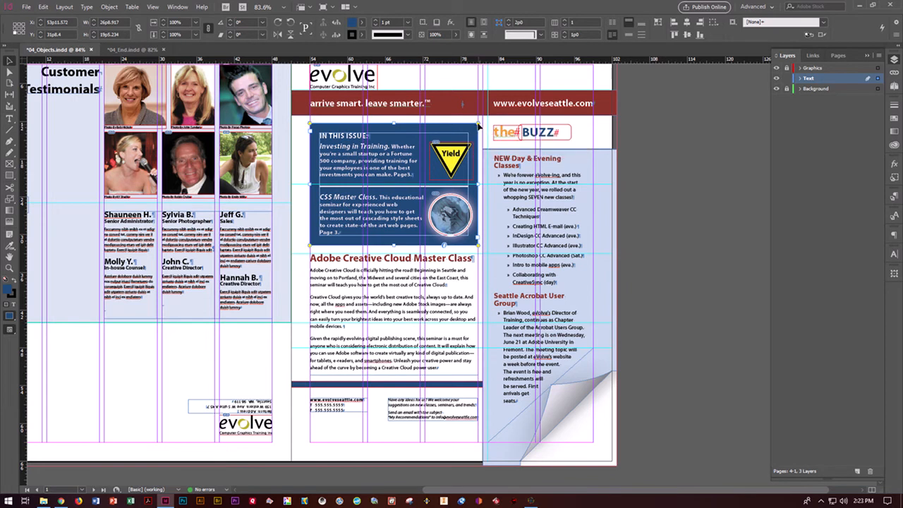
left_click_drag(478, 124, 466, 126)
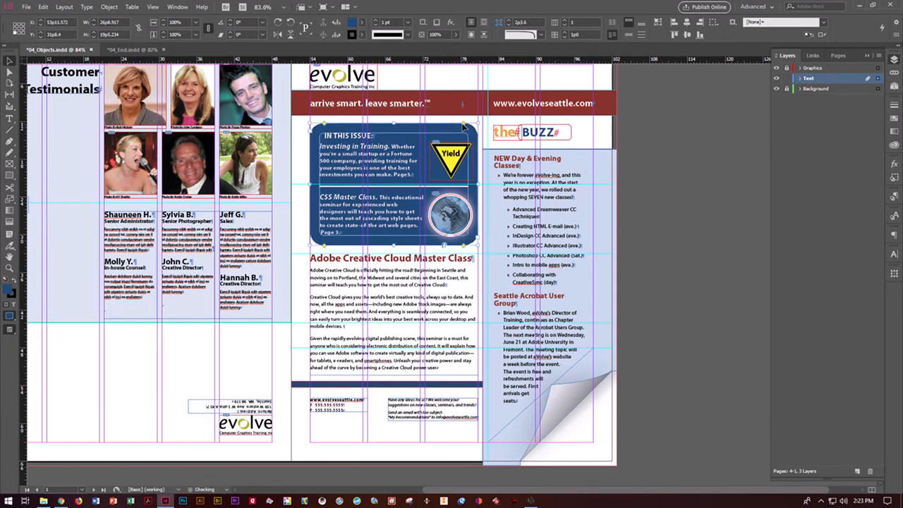
left_click(654, 153)
key("ctrl+s")
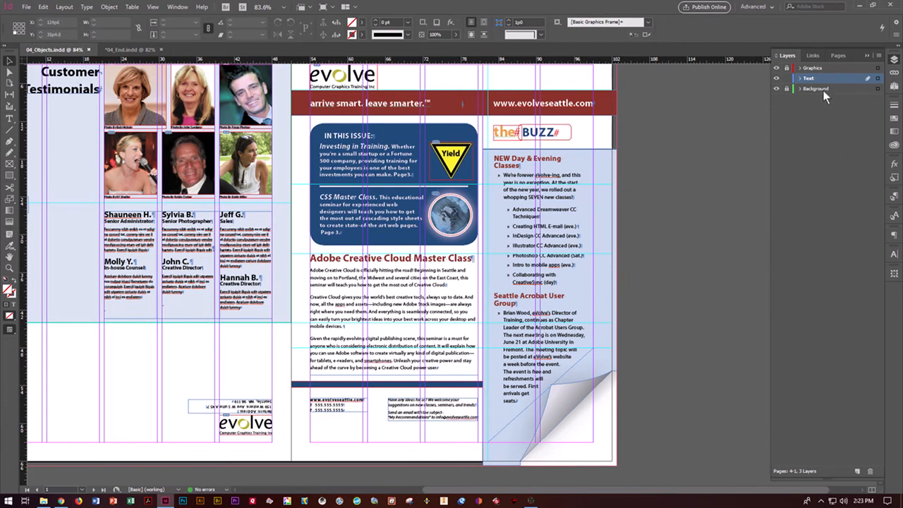
Go to page 4, unlock the Graphics layer and lock the Text layer
left_click(835, 55)
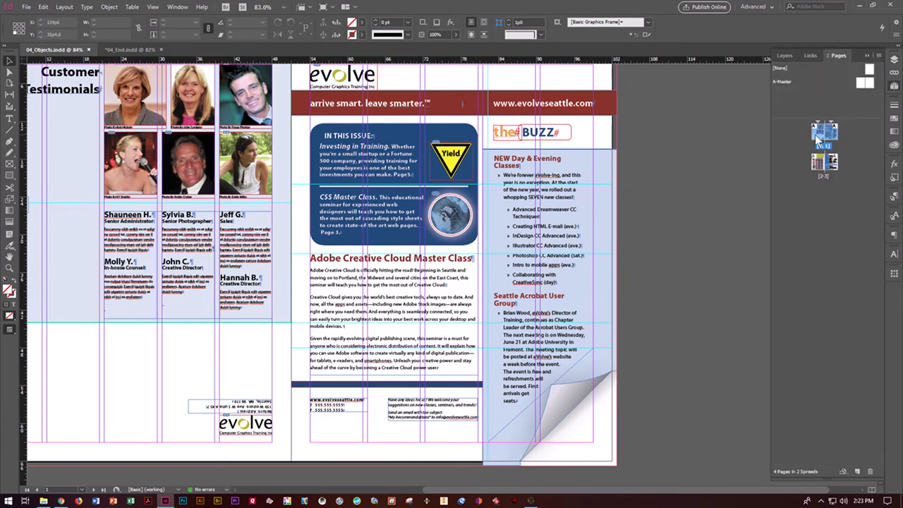
double_click(819, 133)
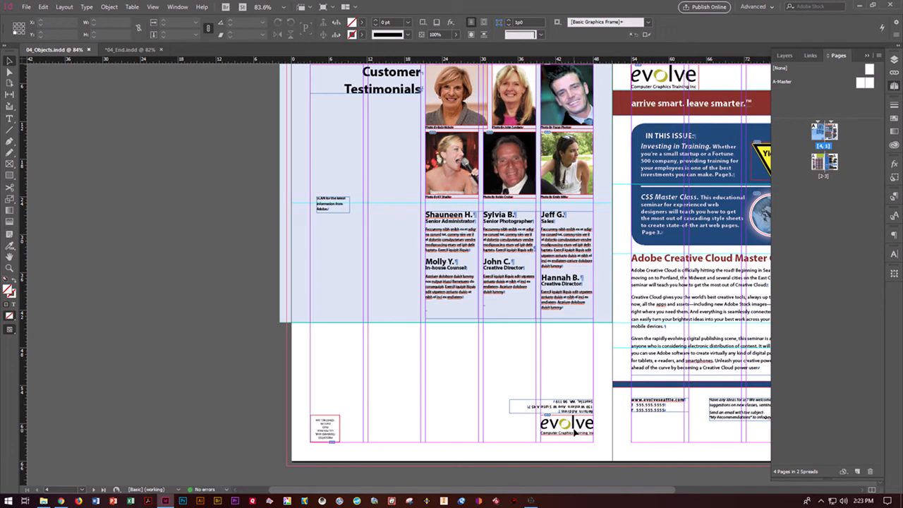
left_click(787, 56)
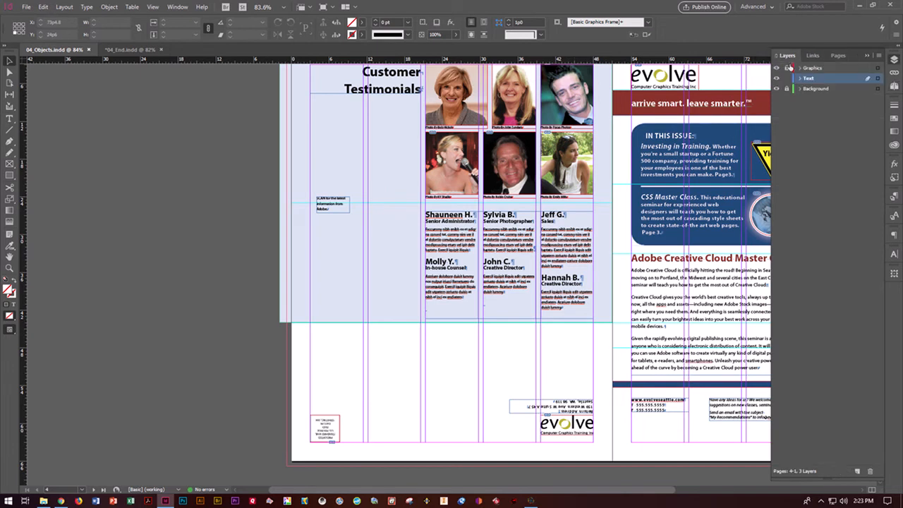
left_click(787, 68)
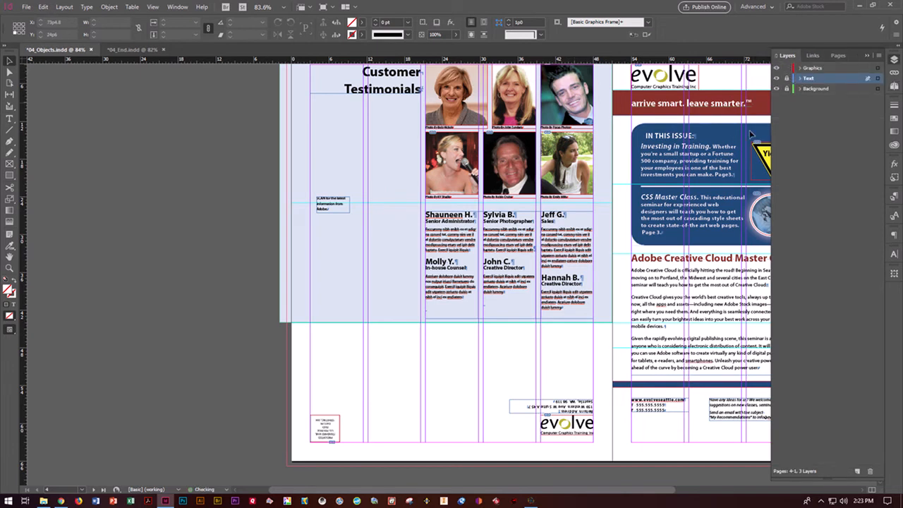
Rotate the evolve logo beside the upside-down return address by 180° around its center reference point
left_click(573, 436)
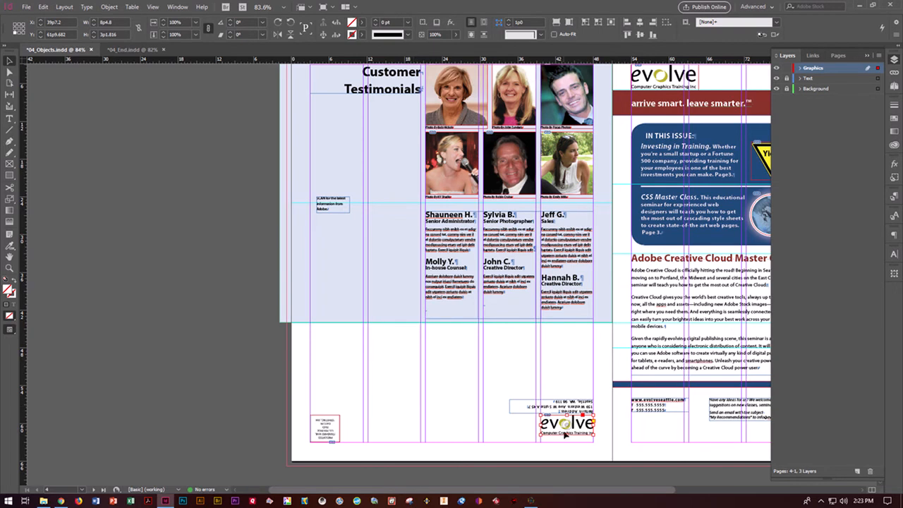
left_click(19, 29)
left_click(262, 23)
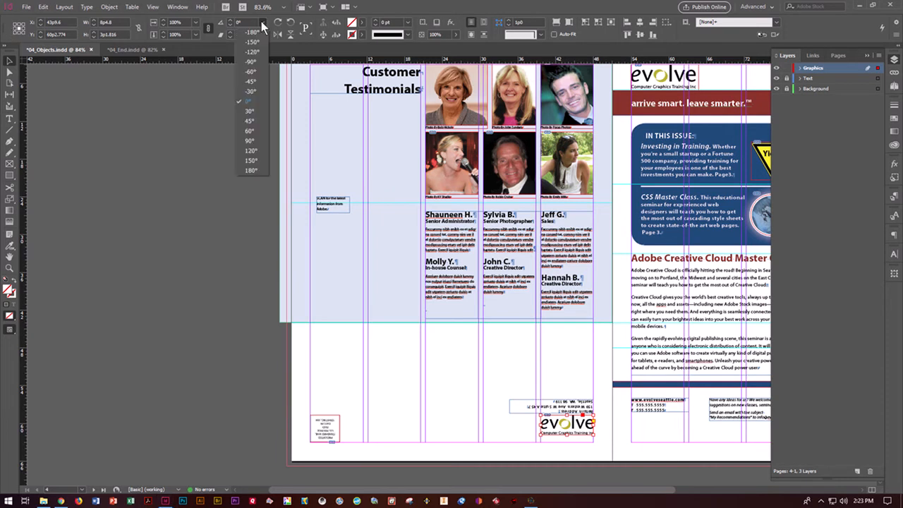
left_click(253, 172)
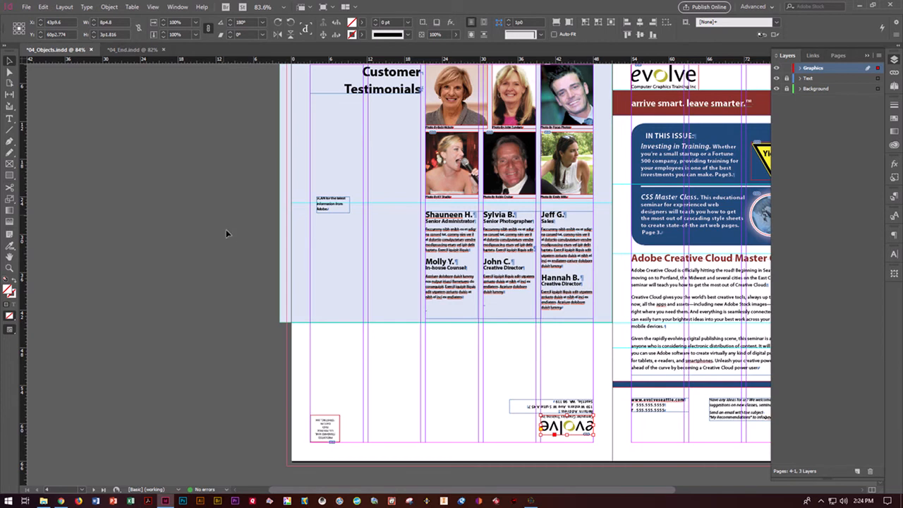
Rotate the image inside the third frame of the top testimonial photo row to about -23°
scroll(336, 239, "up", 2)
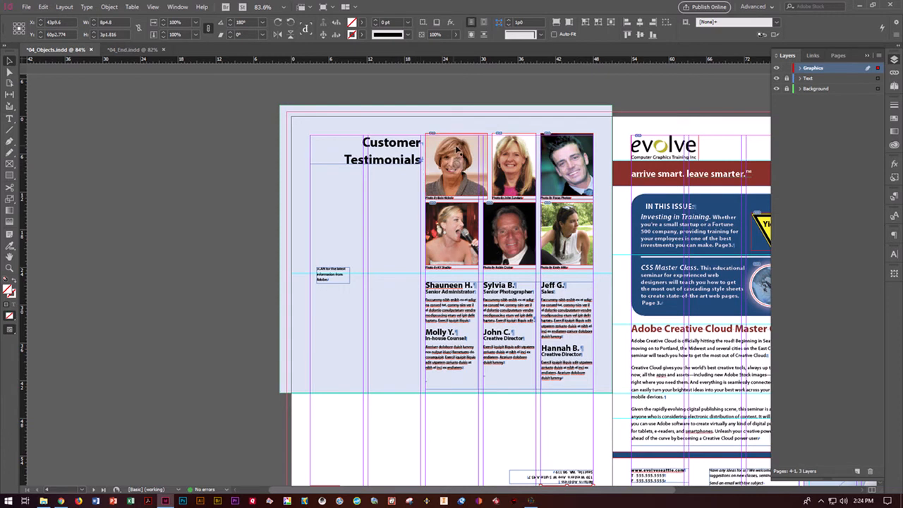
left_click(566, 166)
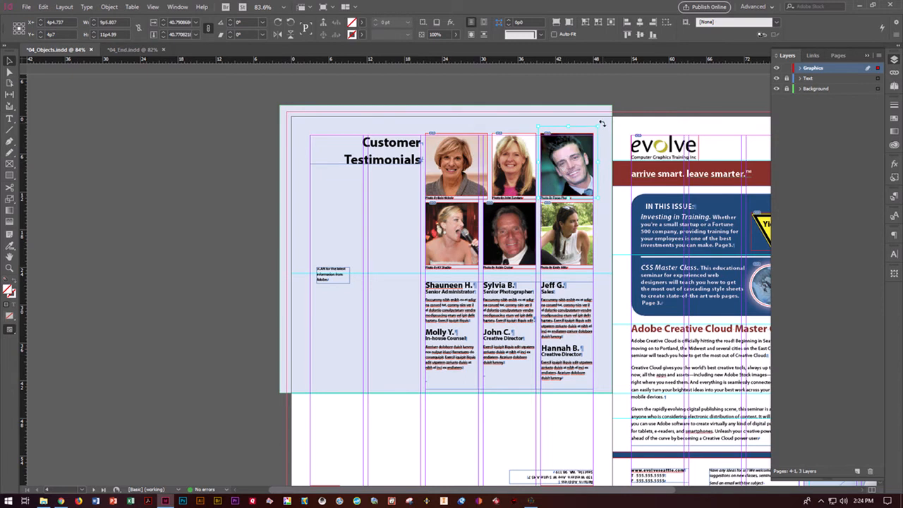
left_click_drag(602, 122, 619, 144)
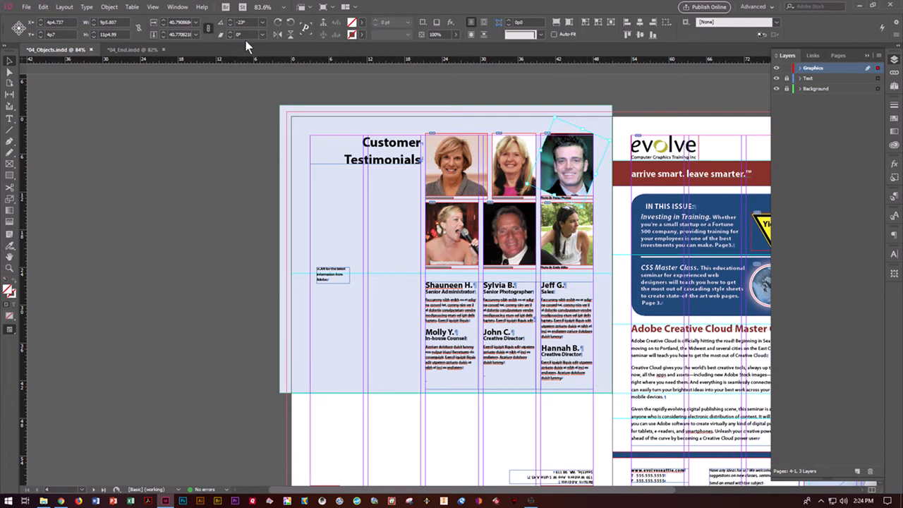
Scale the rotated testimonial image to 55% in both directions and reposition it so the face is centered in its frame
left_click(209, 30)
left_click(208, 29)
left_click(195, 23)
left_click(195, 23)
type("55")
key("Return")
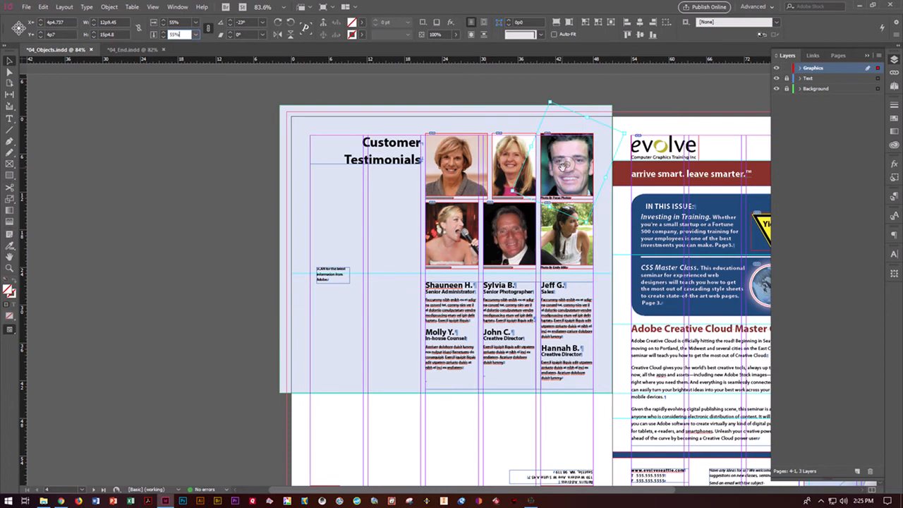
left_click_drag(556, 183, 569, 161)
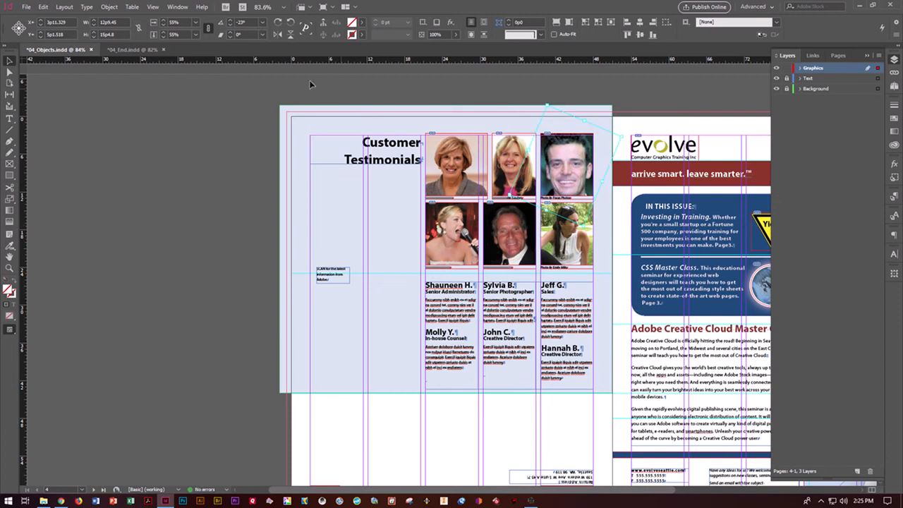
Set the rotated testimonial image's horizontal and vertical scale to 50% and deselect it
left_click(176, 22)
type("50")
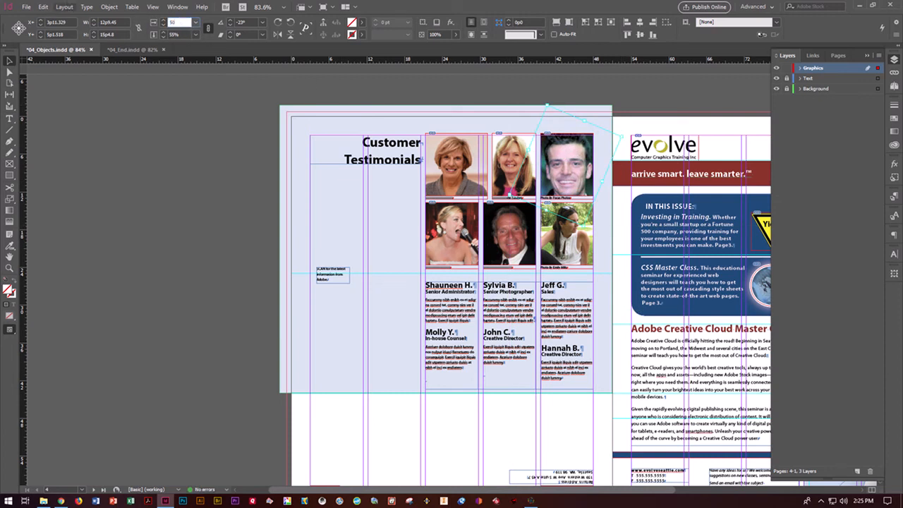
left_click(174, 35)
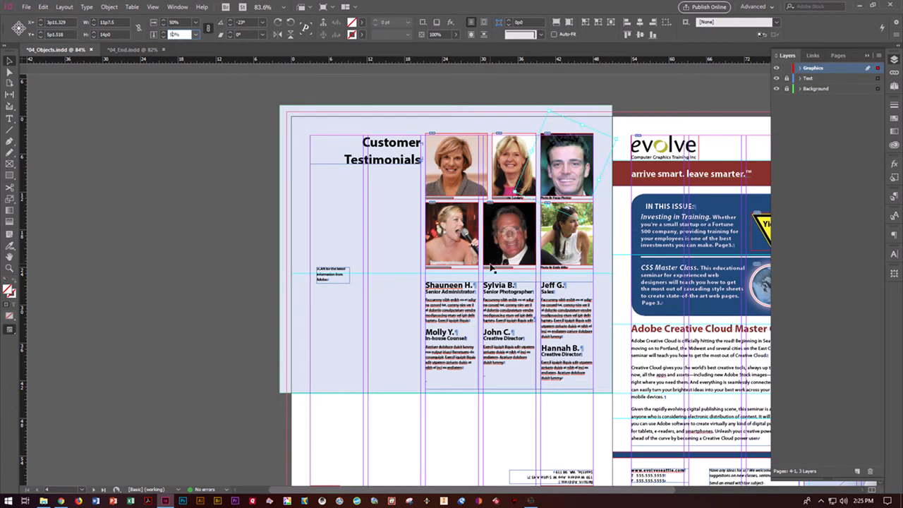
left_click(634, 104)
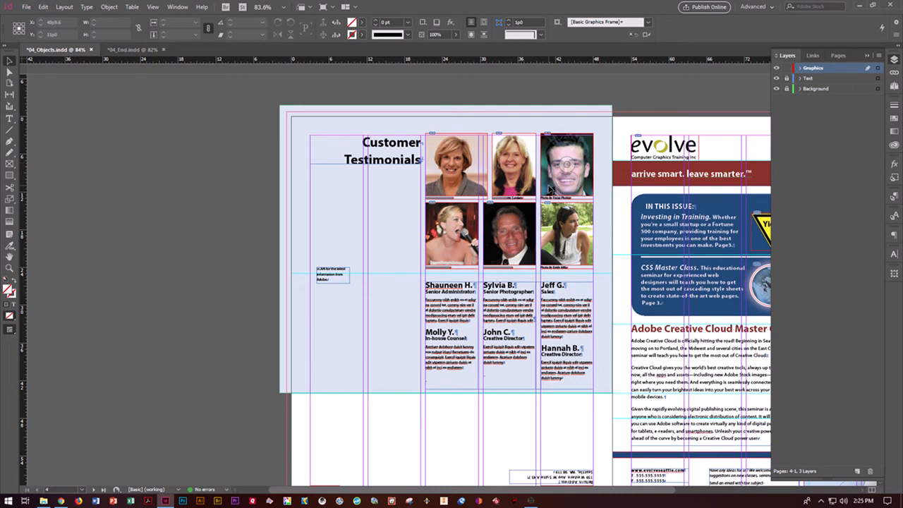
Switch the document's display performance to High Quality Display
left_click(151, 7)
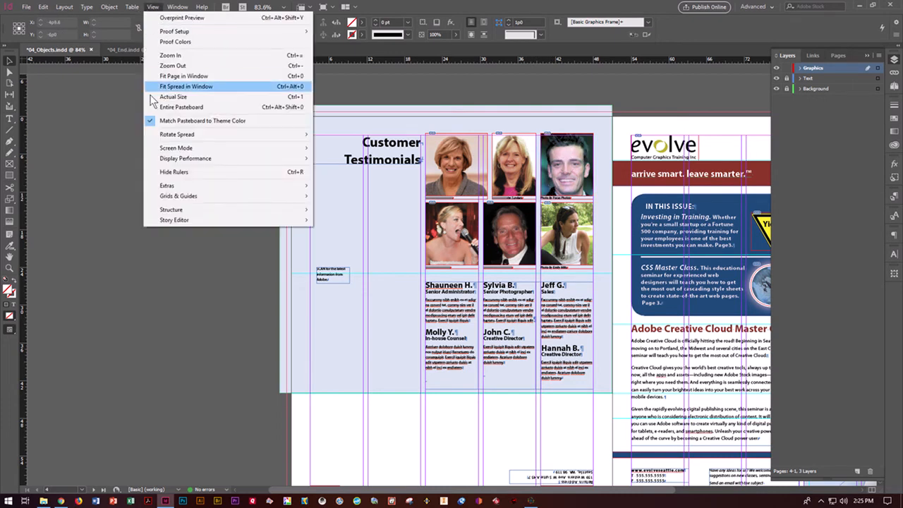
mouse_move(304, 159)
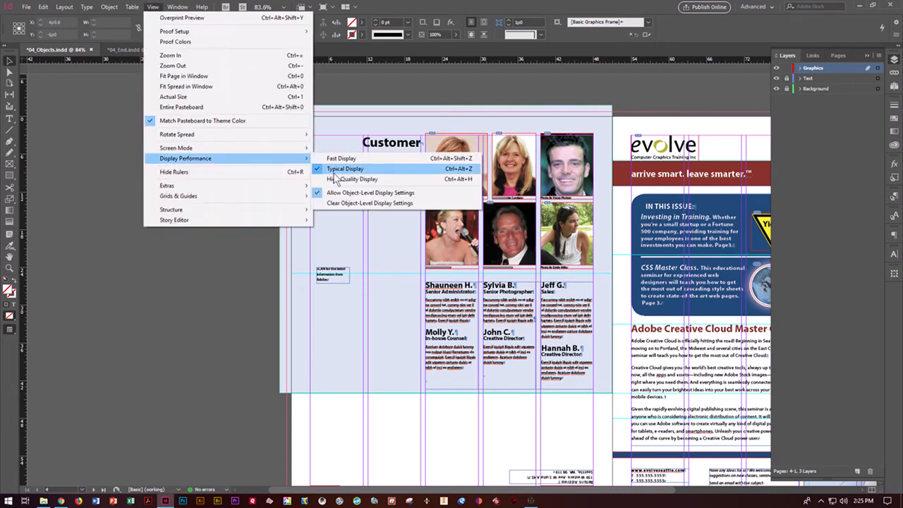
left_click(331, 179)
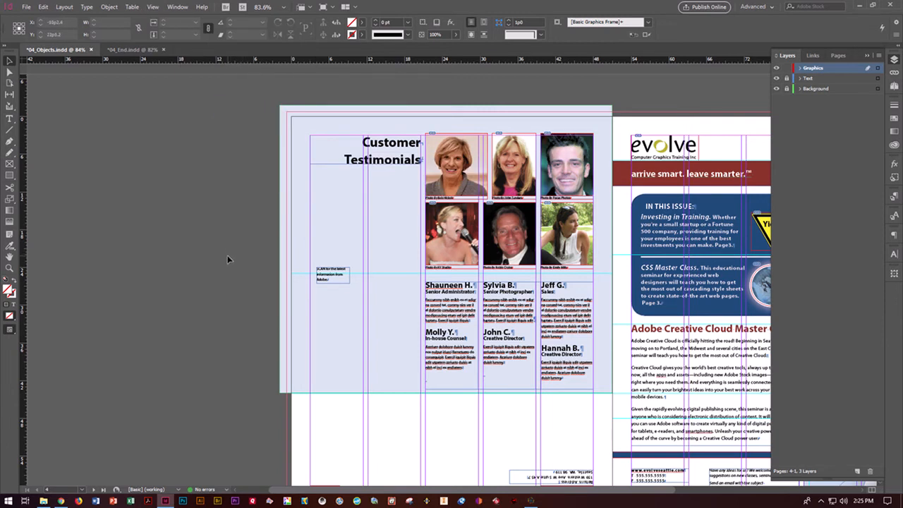
Go to the 2-3 spread with the class calendar and show the object alignment options
left_click(840, 56)
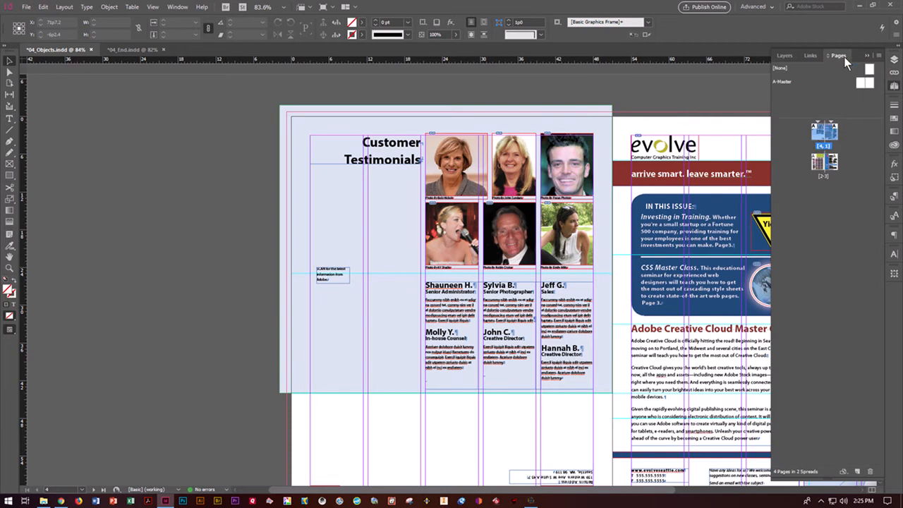
double_click(821, 162)
scroll(480, 192, "down", 1)
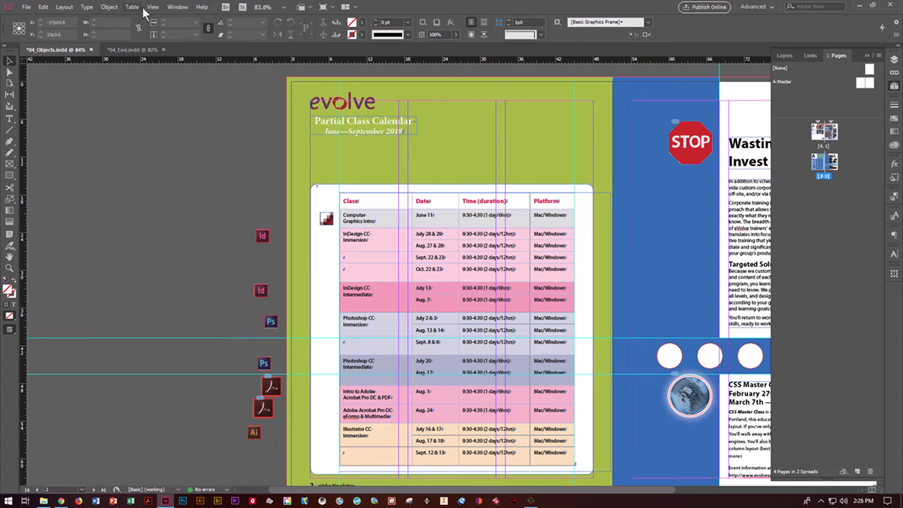
left_click(178, 8)
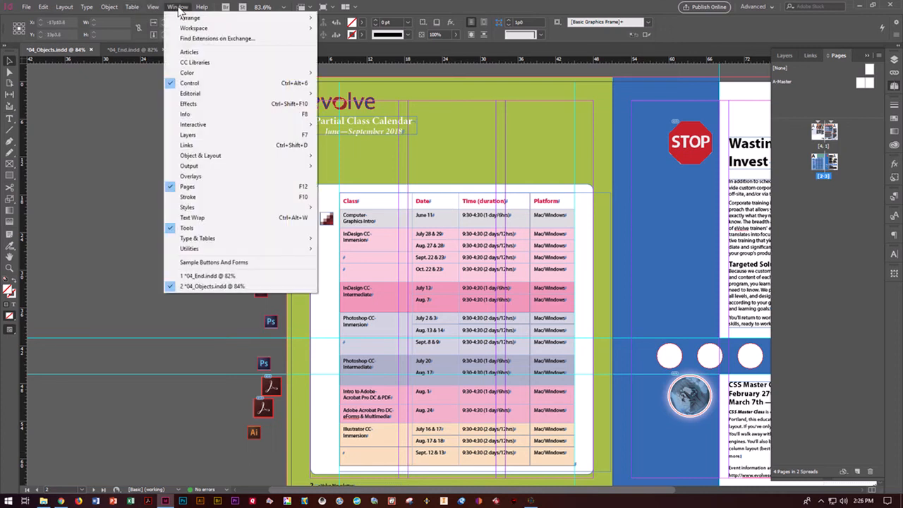
mouse_move(207, 156)
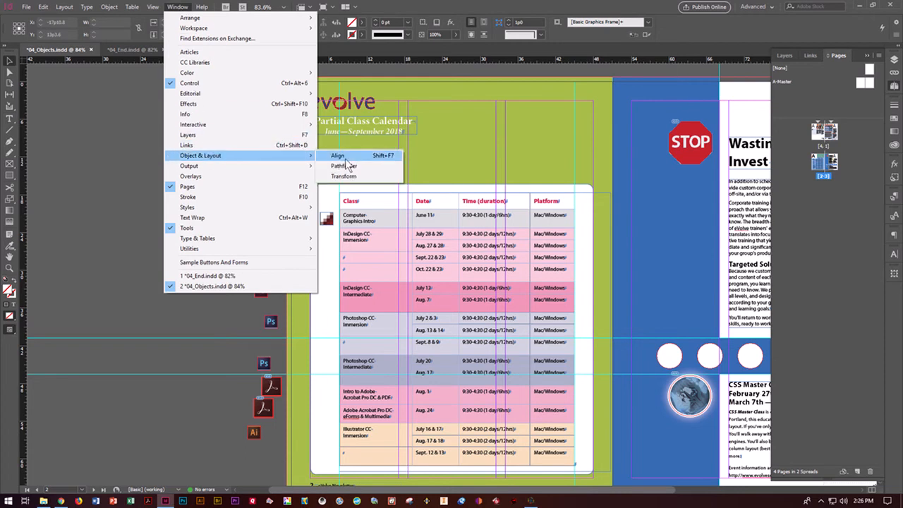
left_click(339, 156)
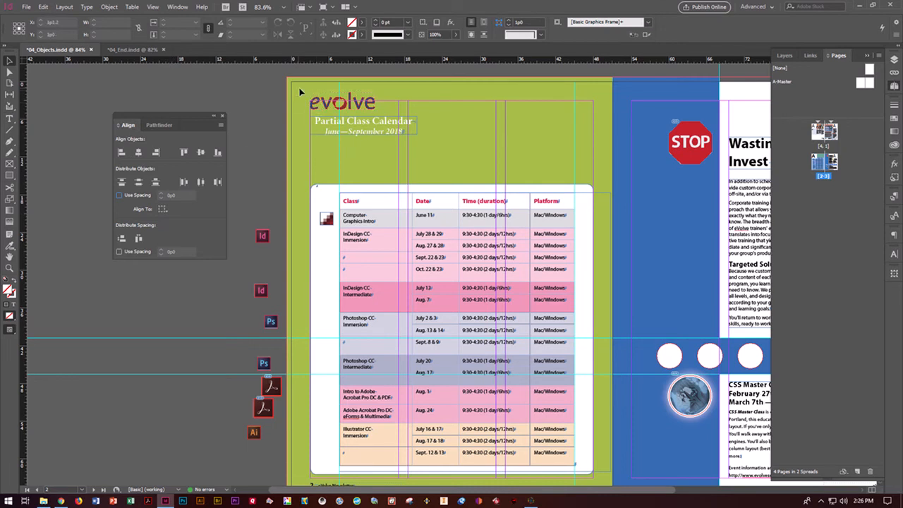
Unlock the Text layer and align the horizontal centers of the evolve logo and the Partial Class Calendar heading frame
left_click(341, 136)
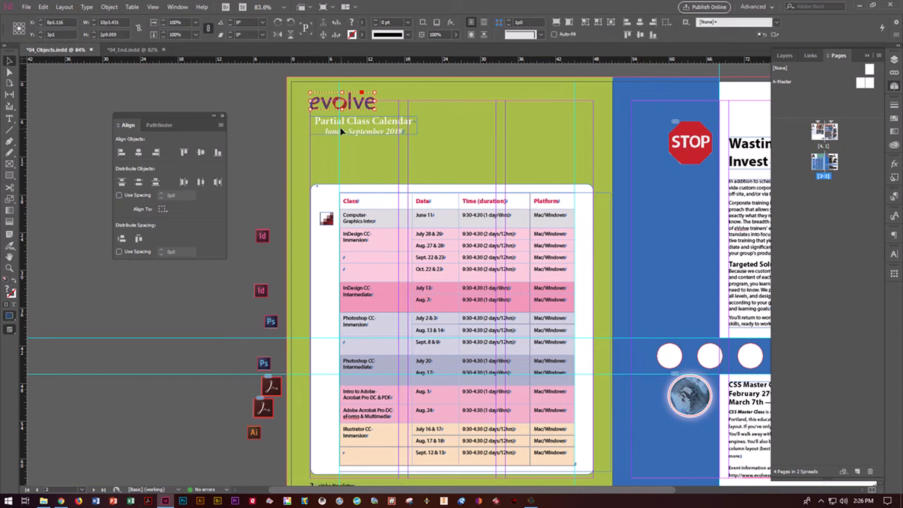
left_click(789, 56)
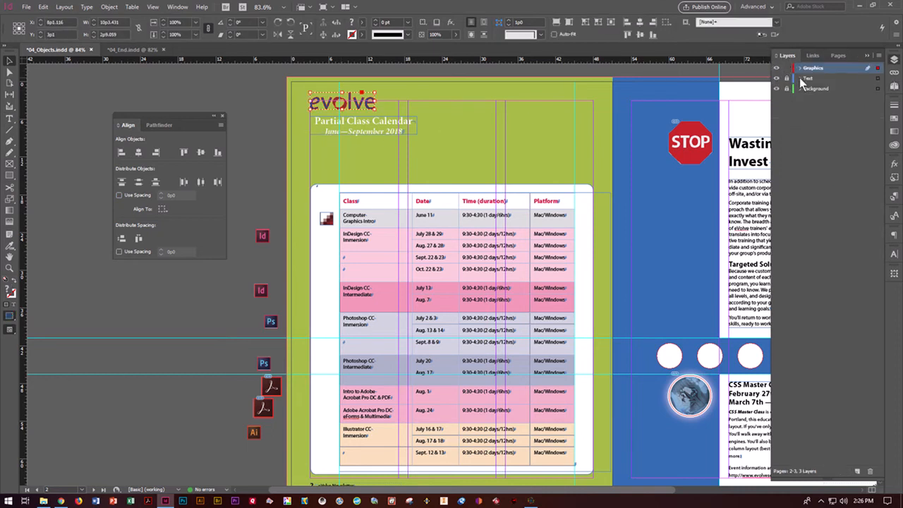
left_click(788, 79)
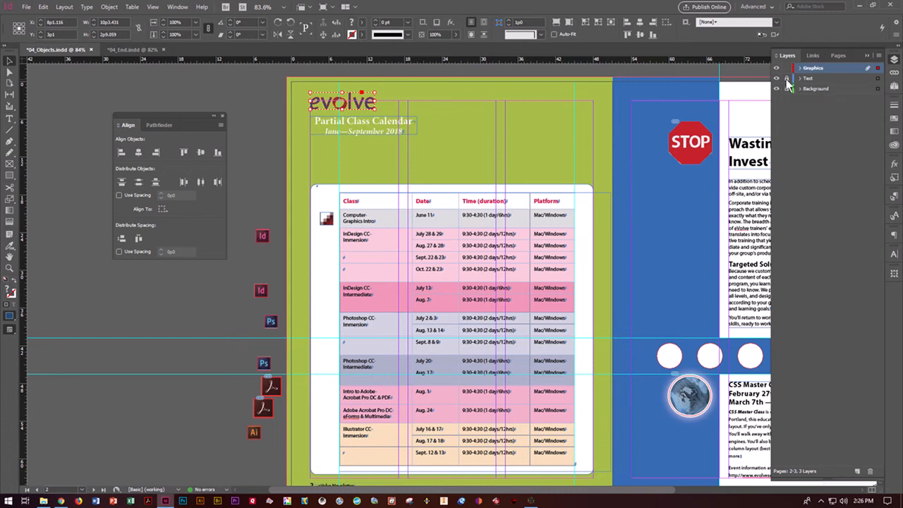
left_click(357, 131, "shift")
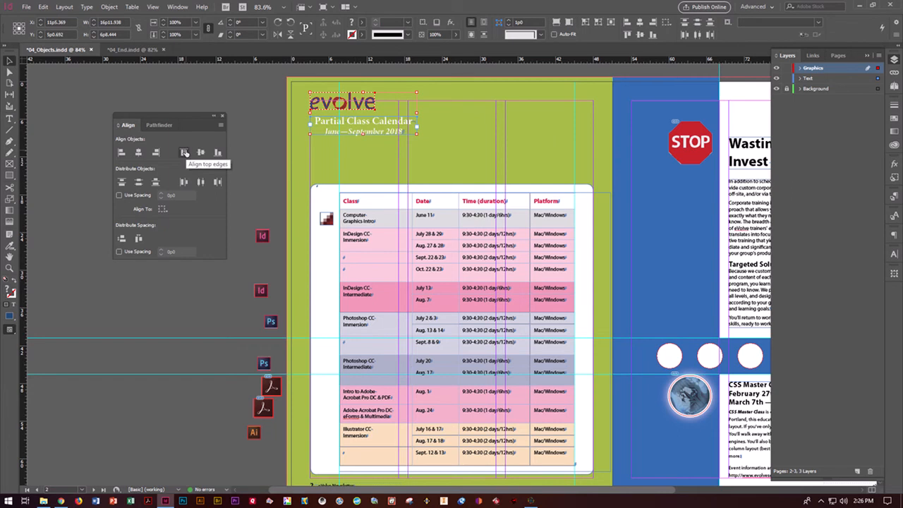
left_click(185, 153)
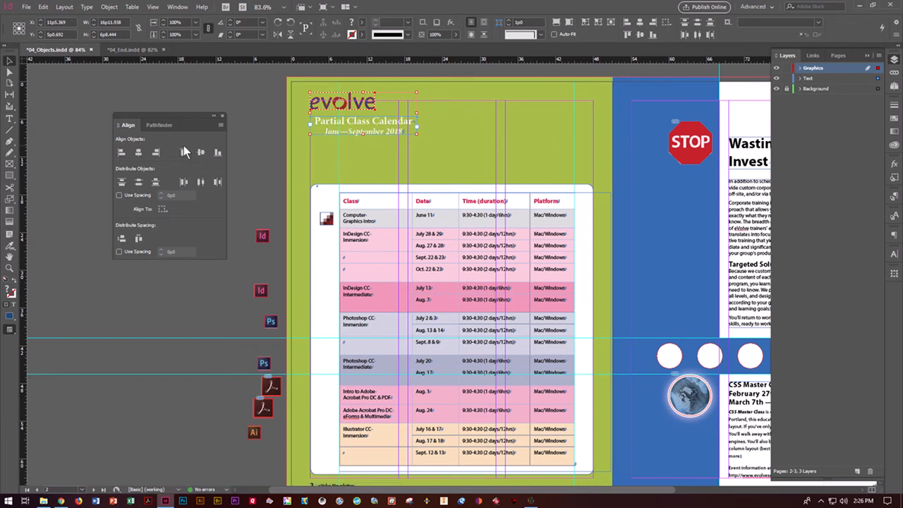
left_click(139, 153)
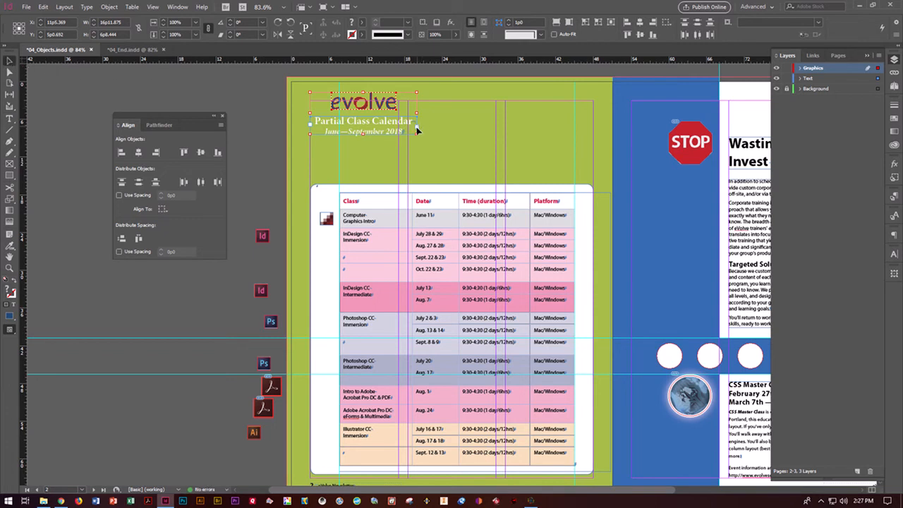
left_click(364, 131)
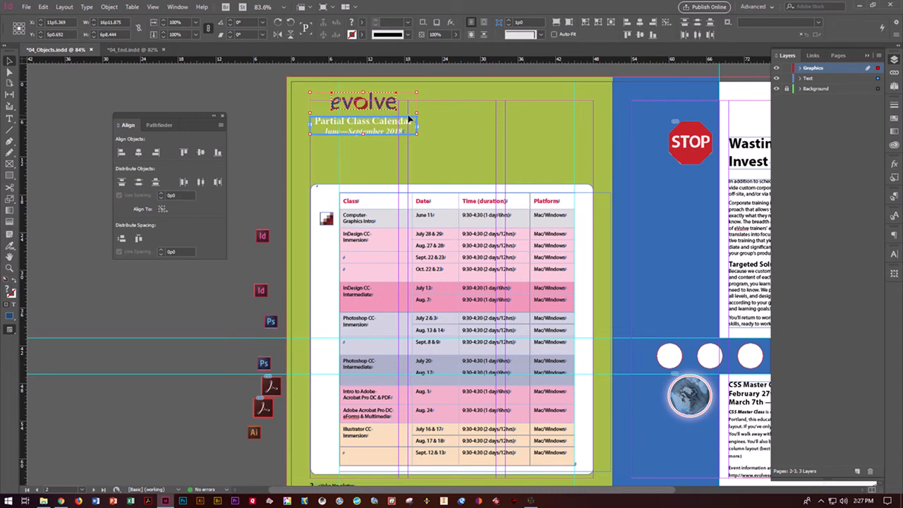
left_click(352, 141)
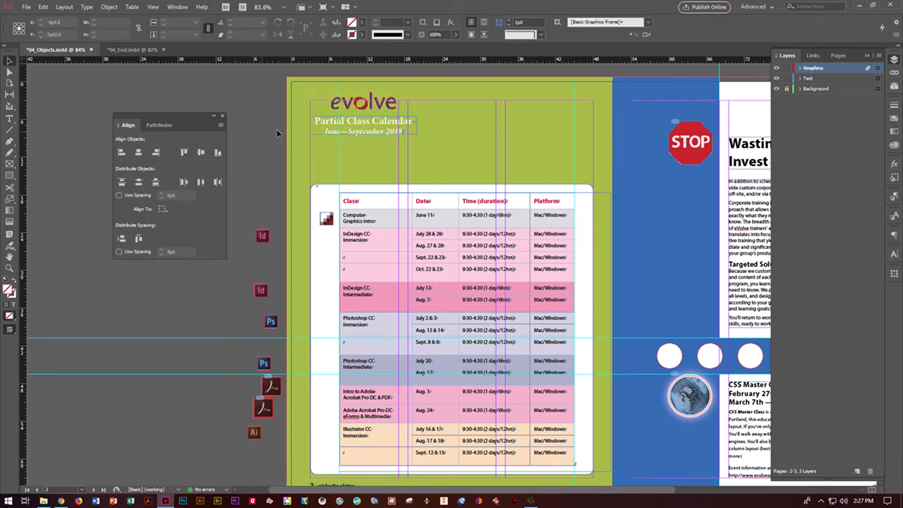
Widen the Partial Class Calendar heading frame to the page's right margin, making it about 45 picas wide
left_click(374, 133)
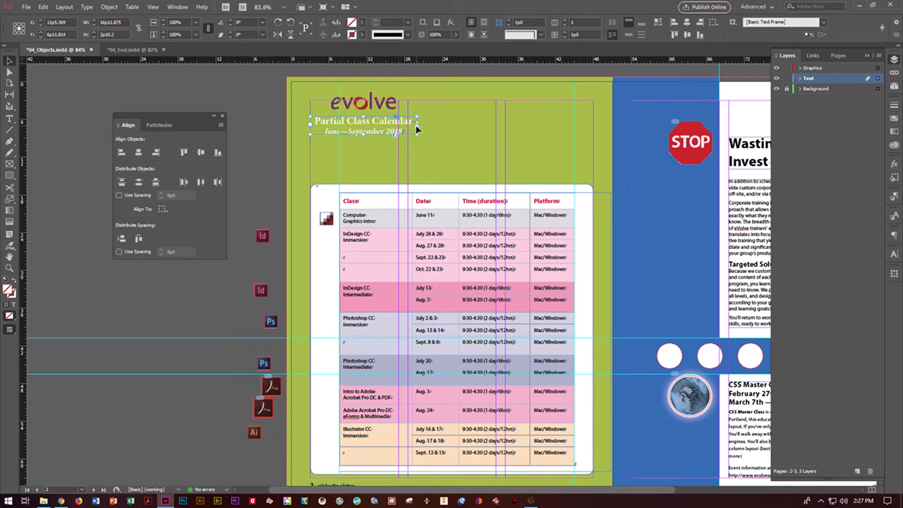
left_click_drag(416, 129, 590, 132)
key("ctrl+shift+c")
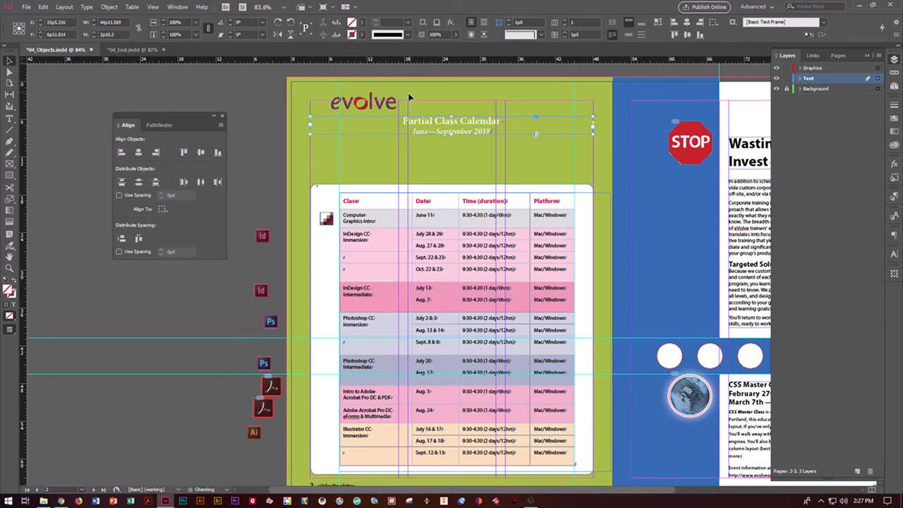
key("ctrl+shift+a")
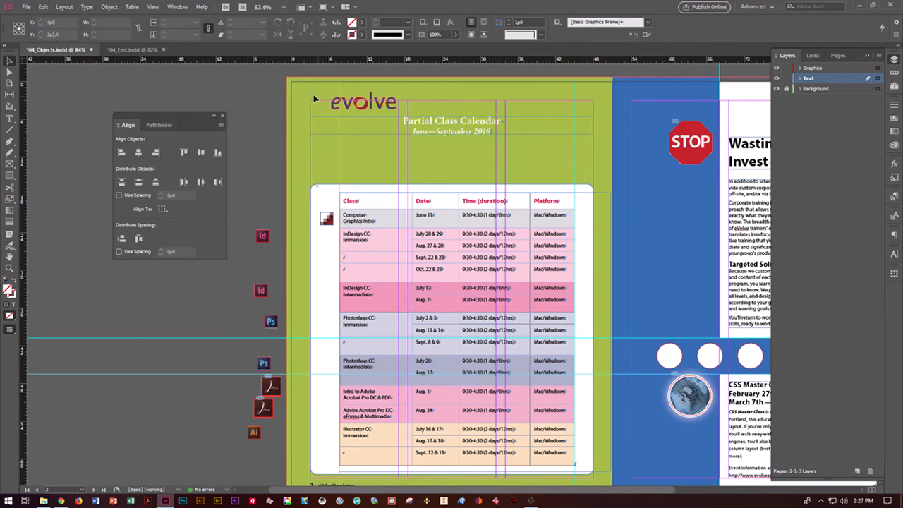
Align the evolve logo's horizontal center with the widened calendar heading frame and save the document
left_click_drag(321, 98, 389, 132)
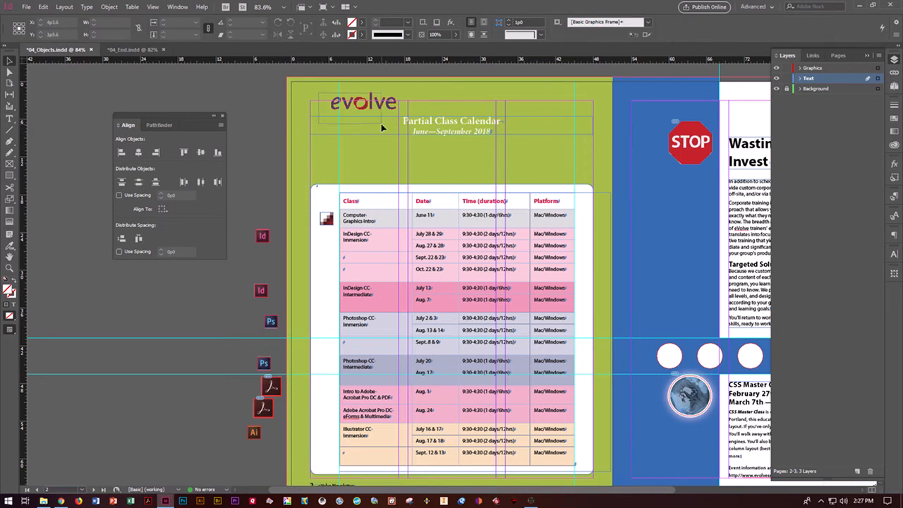
left_click(139, 152)
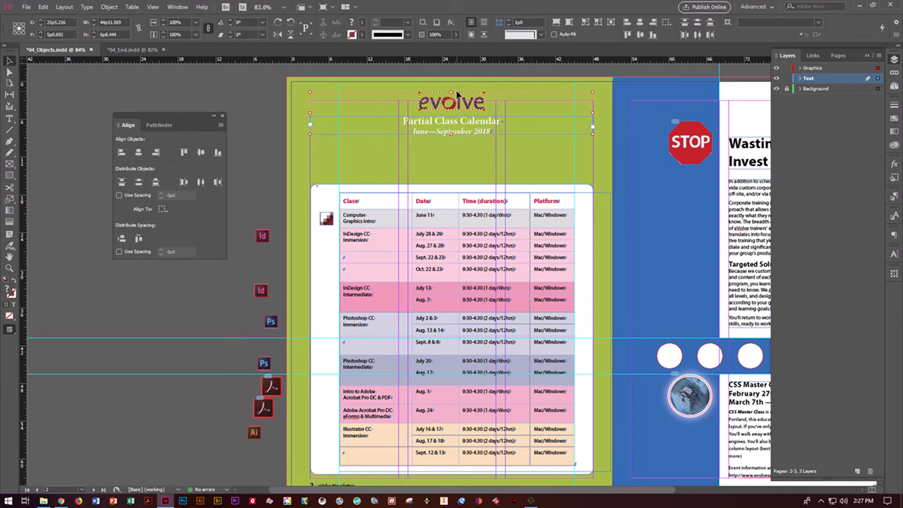
left_click(255, 145)
key("ctrl+s")
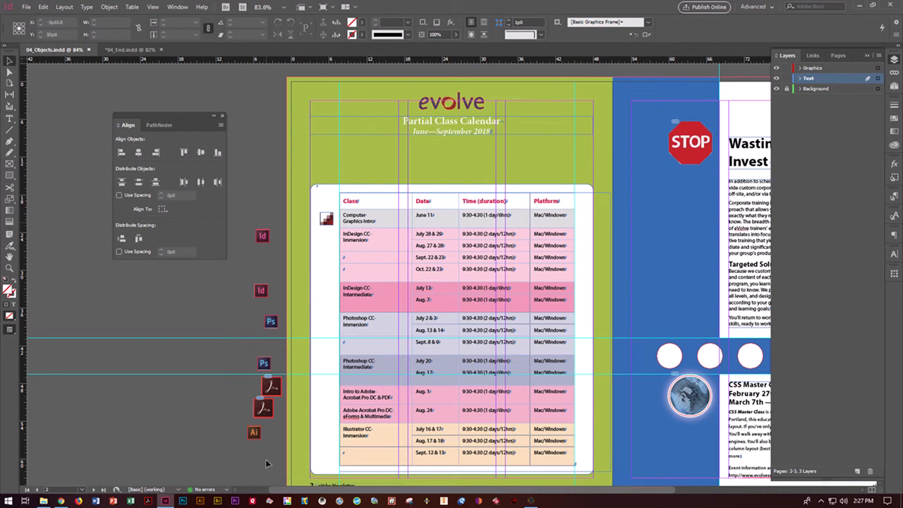
Align the right edges of all software icons to the Computer Graphics Intro icon as key object, and save the document
left_click(325, 221)
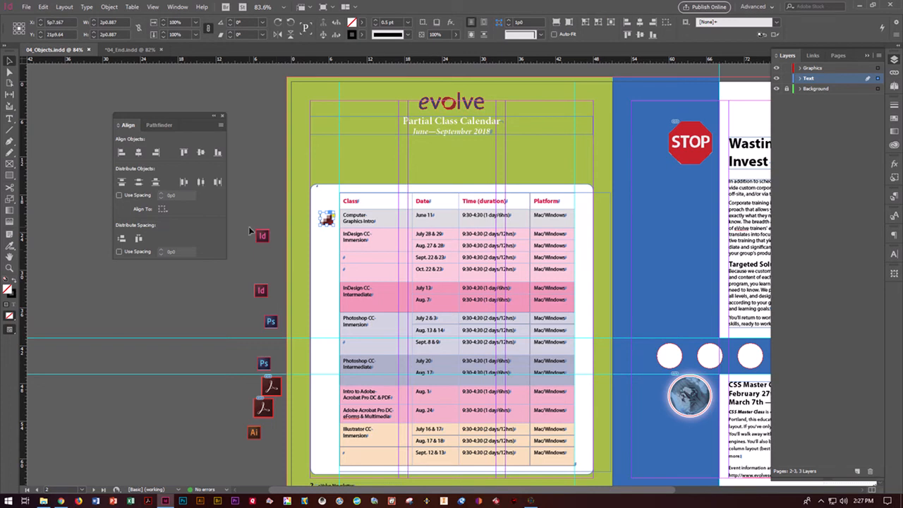
left_click_drag(244, 212, 280, 452)
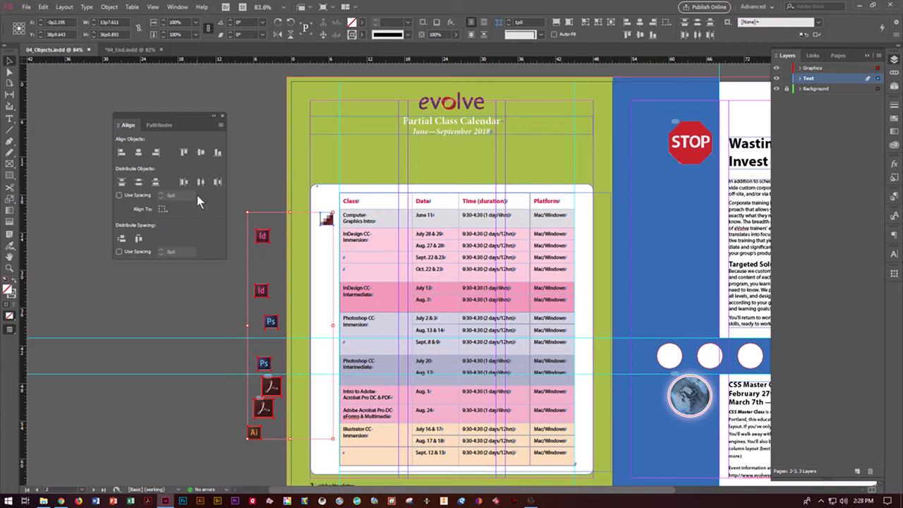
left_click(165, 210)
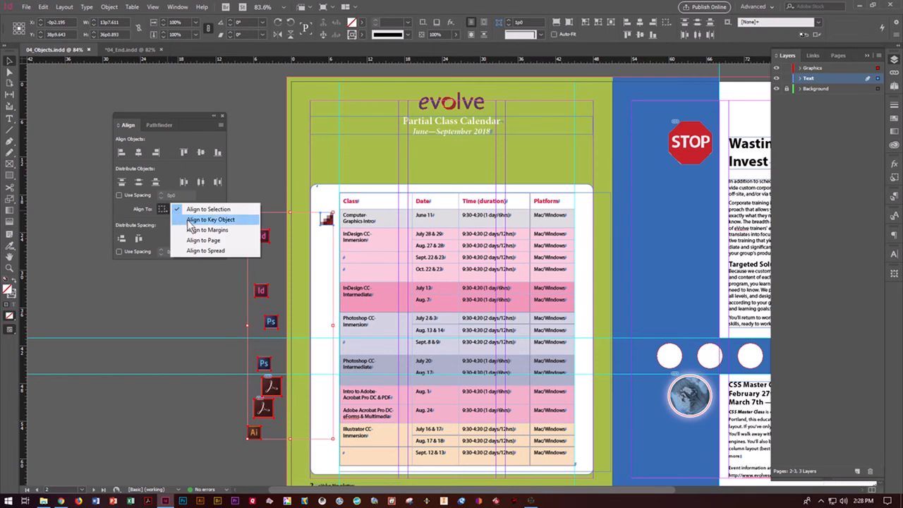
left_click(187, 219)
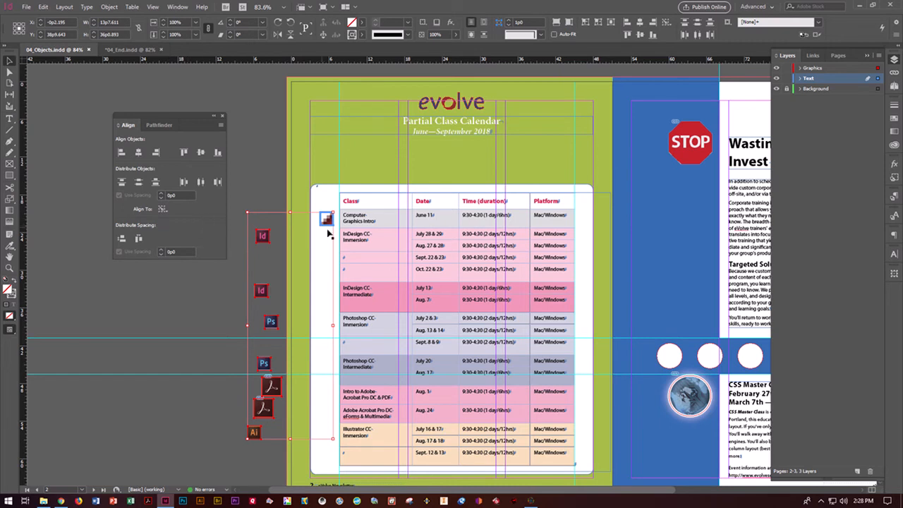
left_click(156, 154)
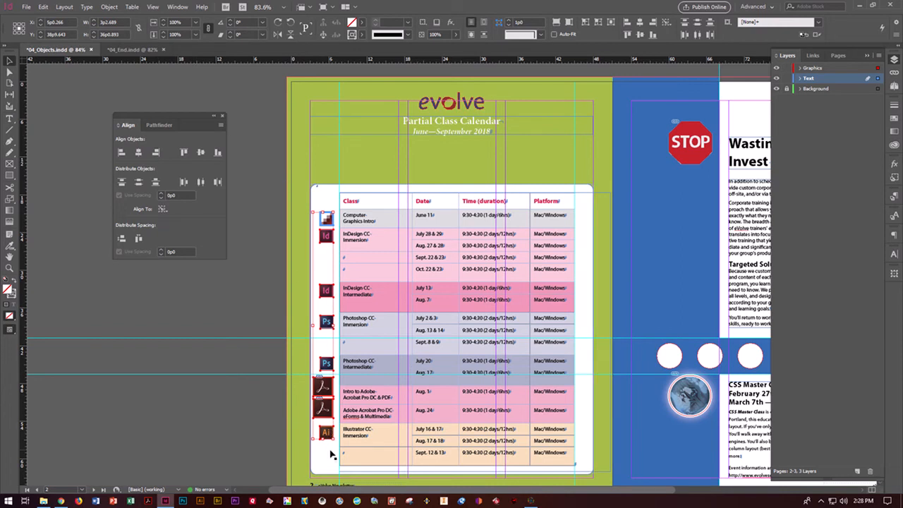
left_click(265, 395)
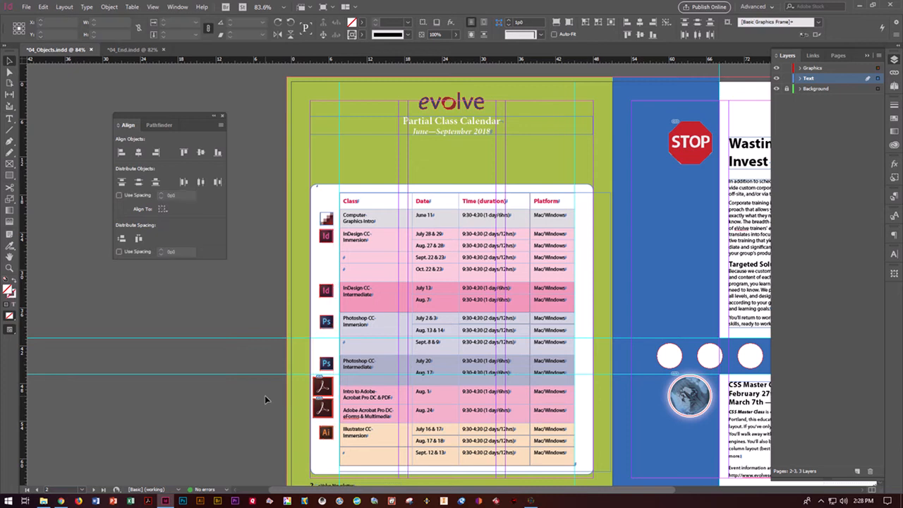
key("ctrl+s")
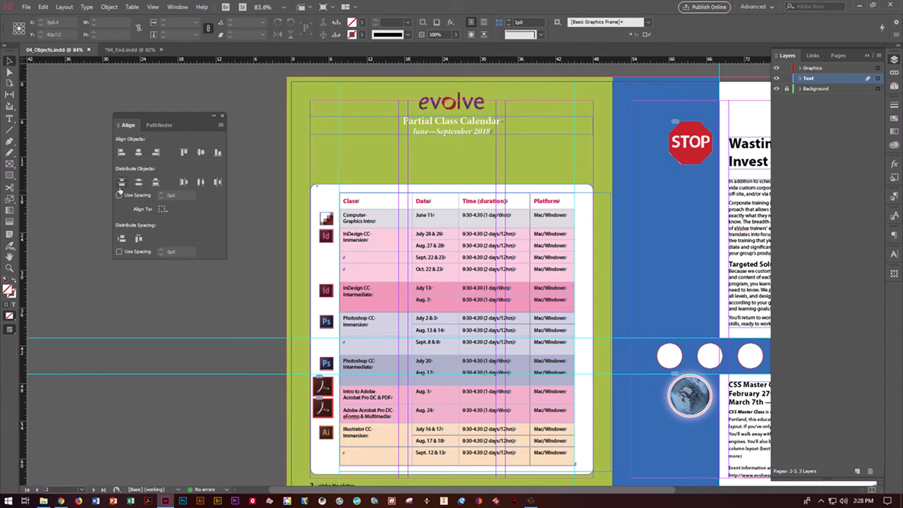
Try to resize the two Acrobat icons beside the class calendar
left_click(9, 268)
left_click(333, 396)
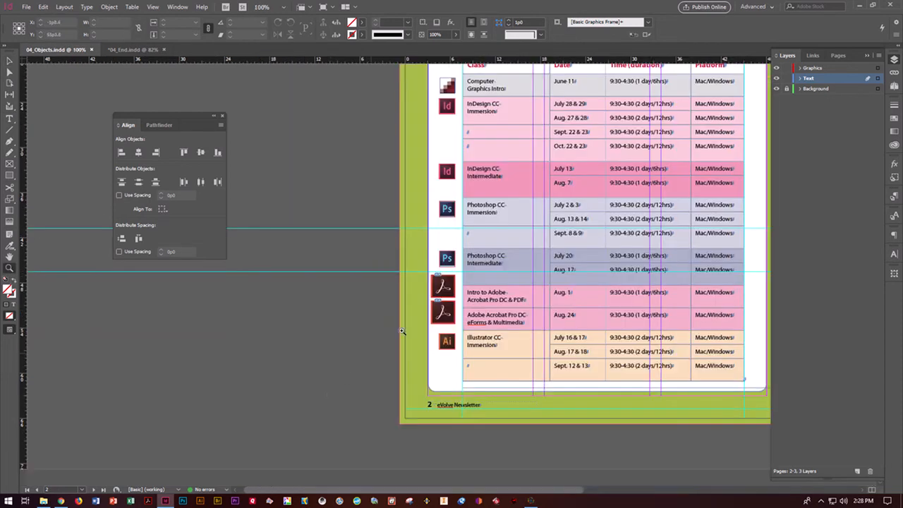
left_click(433, 310)
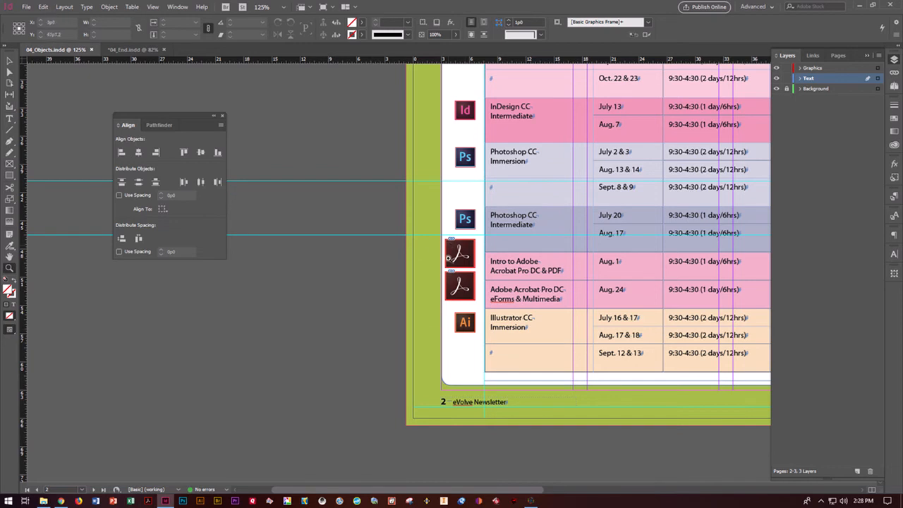
left_click(11, 62)
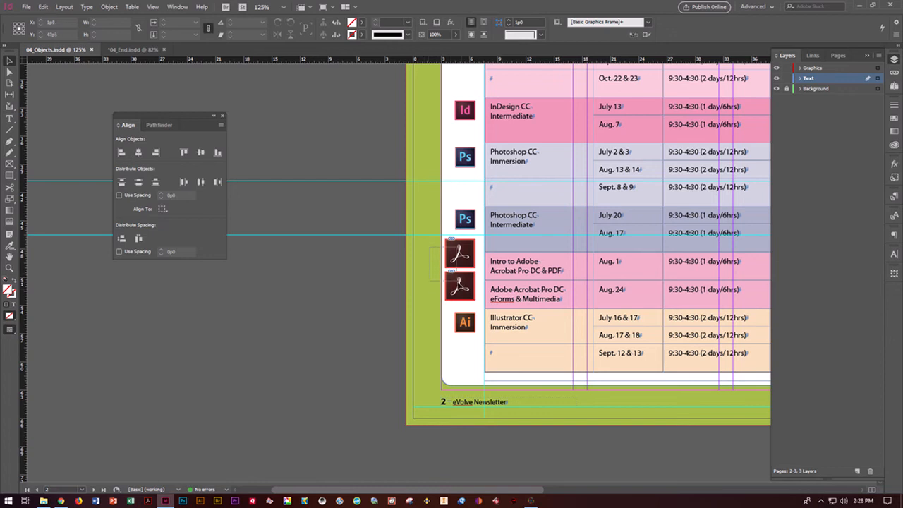
left_click(456, 278)
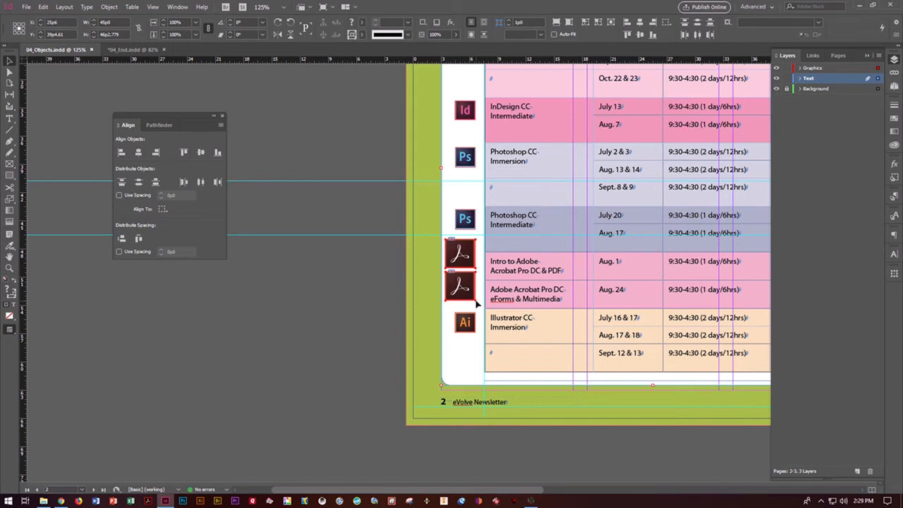
left_click_drag(475, 305, 478, 304)
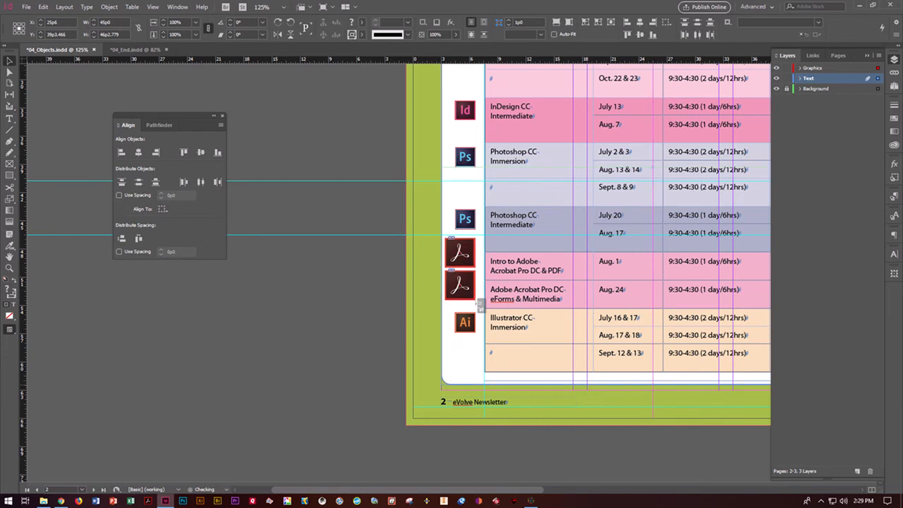
left_click(480, 305, "shift")
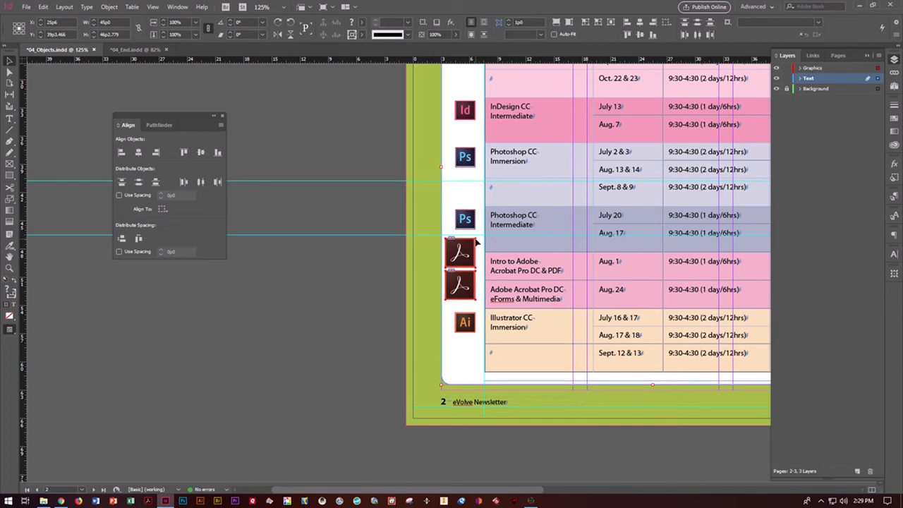
left_click(473, 251)
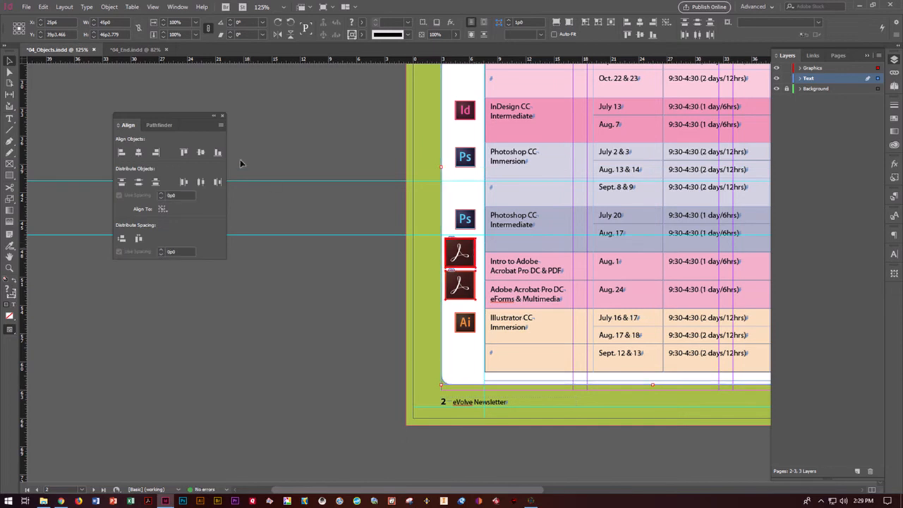
Close the Align panel and select only the two Acrobat icons, excluding the calendar's white background frame
left_click(222, 116)
left_click(465, 258)
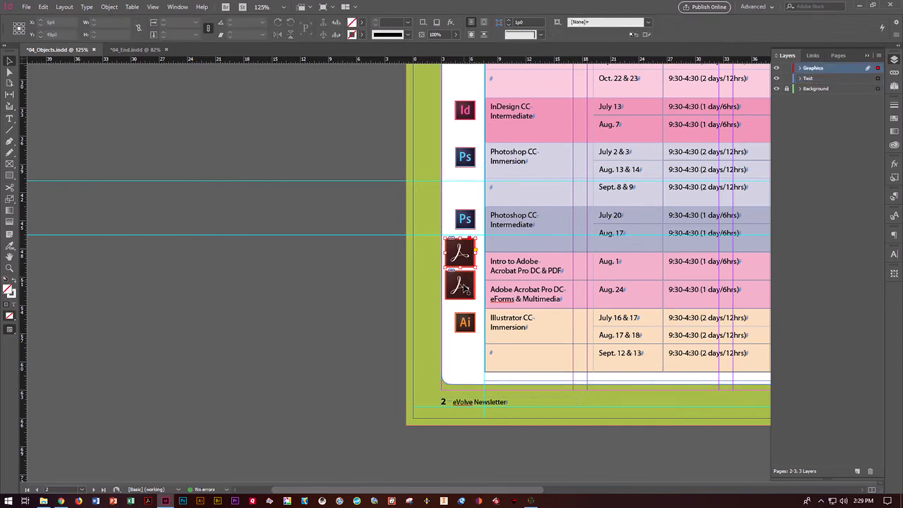
left_click(462, 286, "shift")
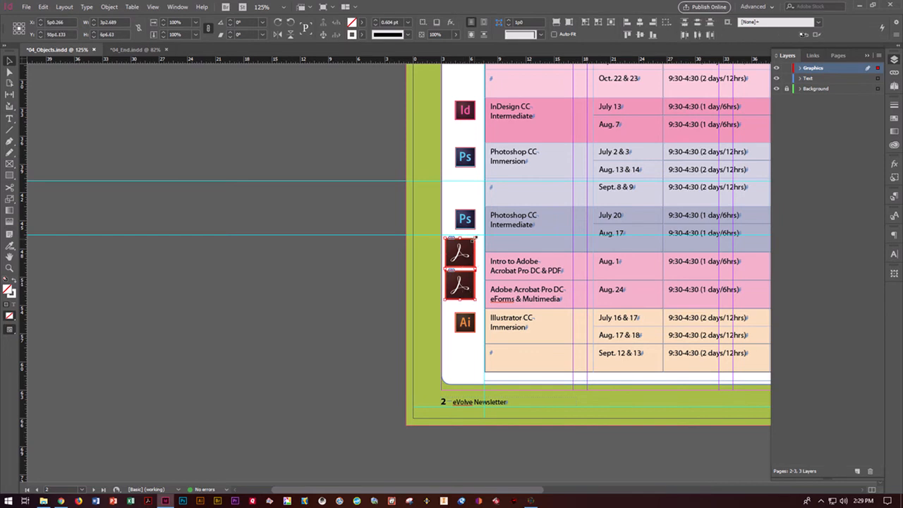
left_click(367, 256)
left_click(460, 258)
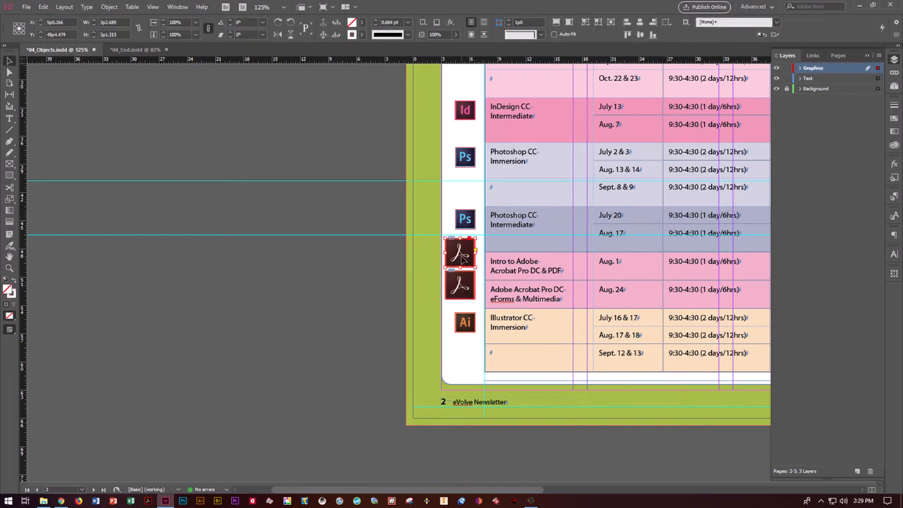
left_click(471, 284, "shift")
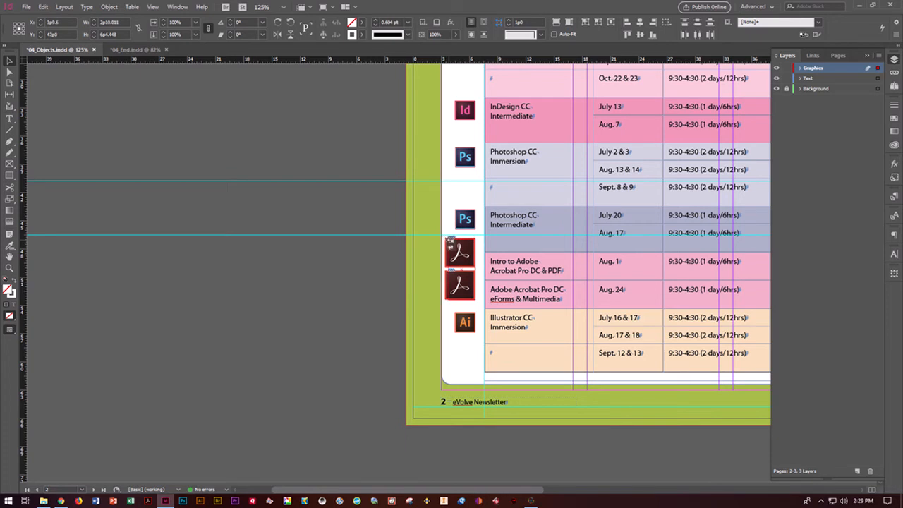
Try to shrink the frames of both Acrobat icons, and undo the change
left_click(460, 254)
left_click_drag(461, 254, 462, 286)
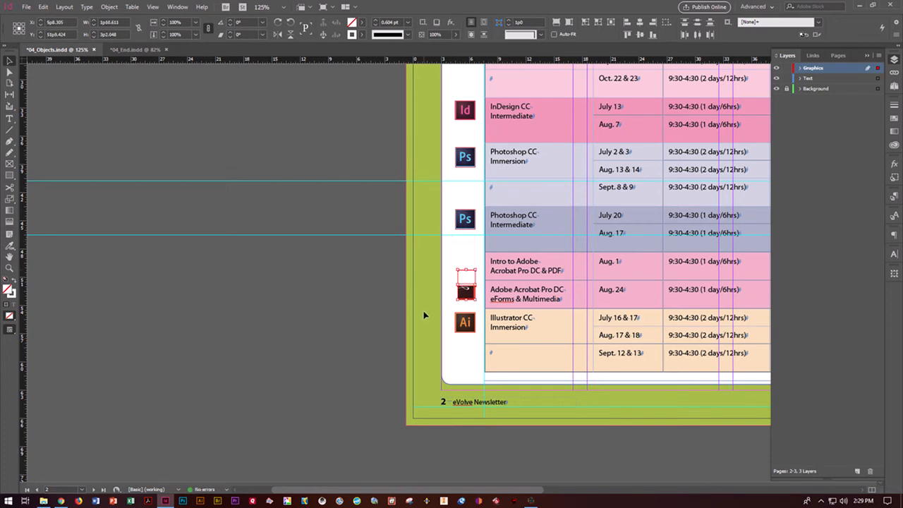
key("ctrl+z")
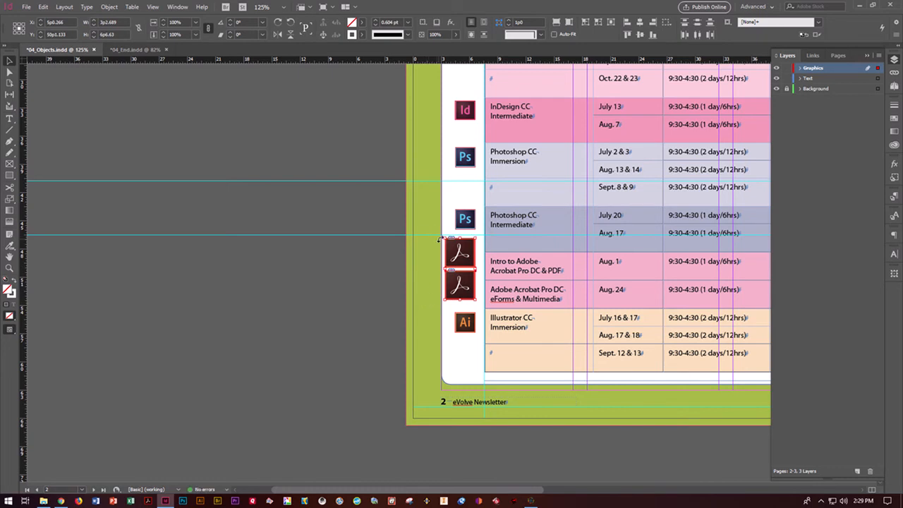
Scale both Acrobat icons proportionally to about 2p3 wide, shift them into line with the other icons beside their class rows, and save the document
left_click_drag(443, 237, 453, 252)
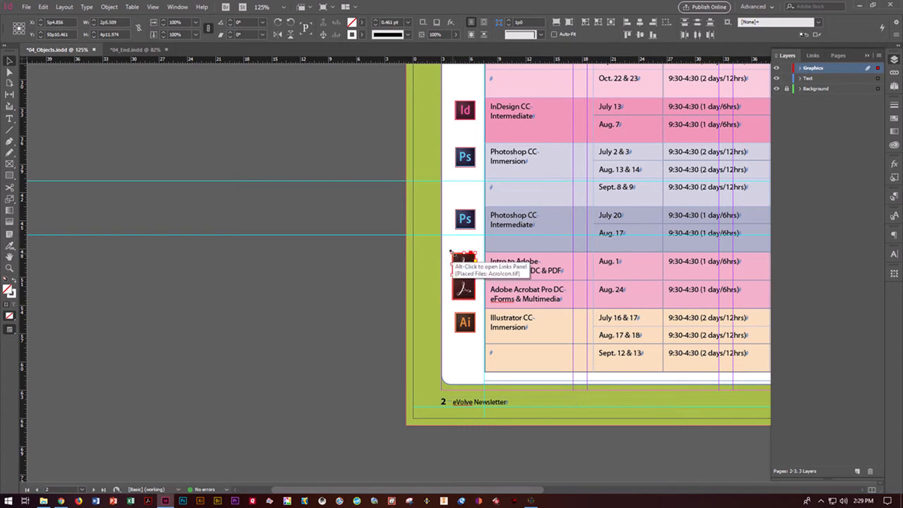
left_click(462, 291, "shift")
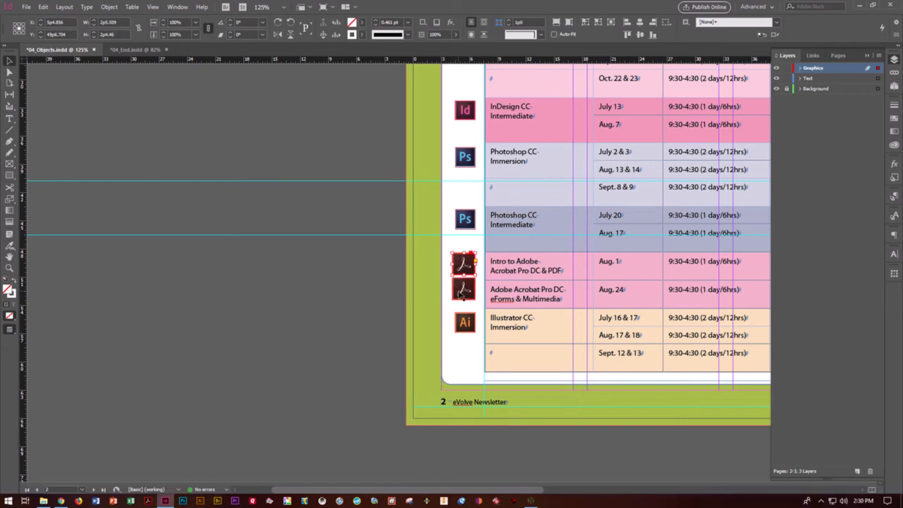
key("ctrl+g")
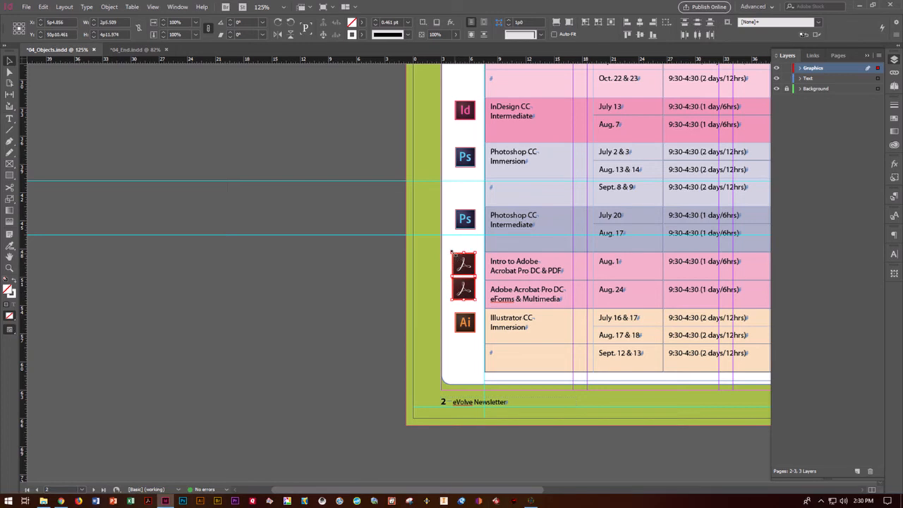
mouse_move(475, 300)
left_mouse_down()
mouse_move(471, 288)
mouse_move(479, 291)
left_mouse_up()
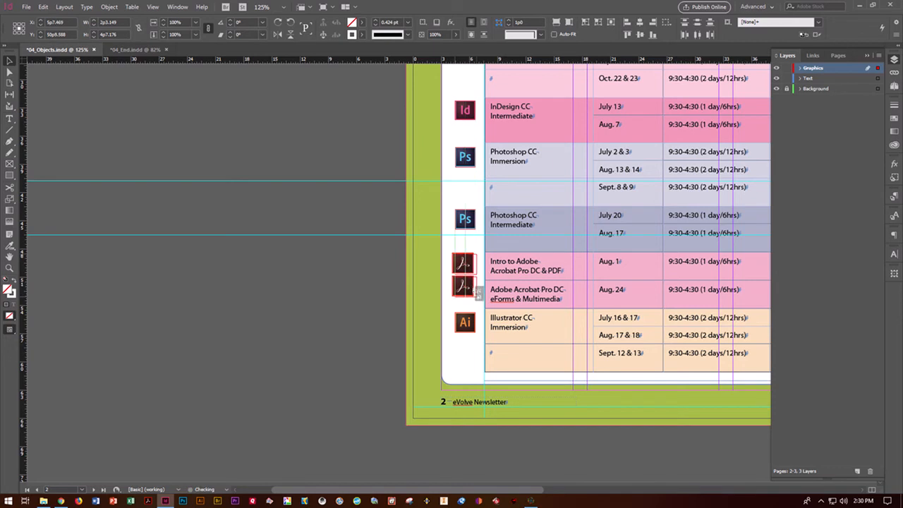
left_click_drag(478, 292, 478, 294)
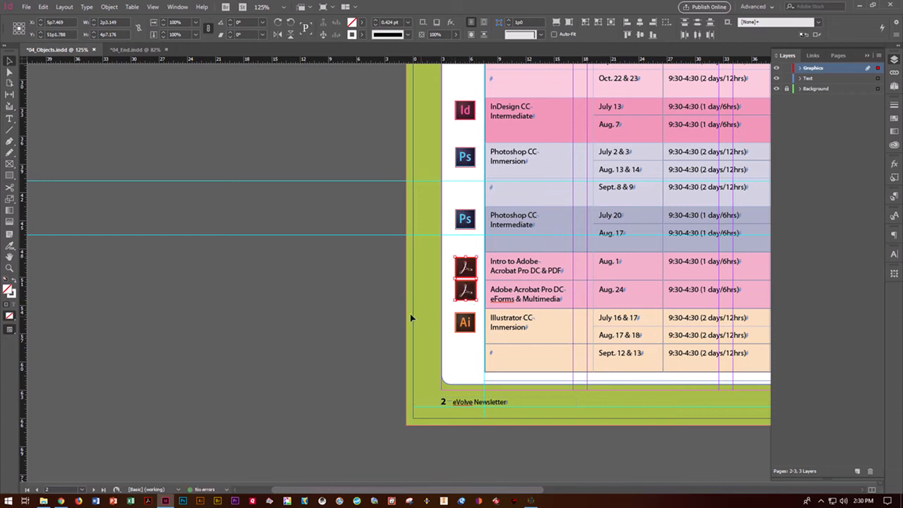
left_click(388, 308)
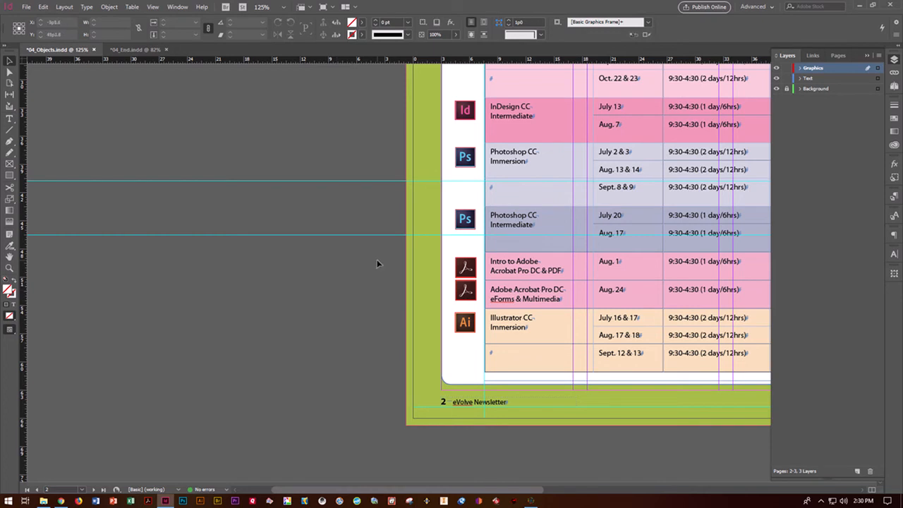
key("ctrl+s")
Fit the page 2–3 spread in view and place copies of the InDesign and Photoshop icons in the green area above the calendar
left_click(835, 55)
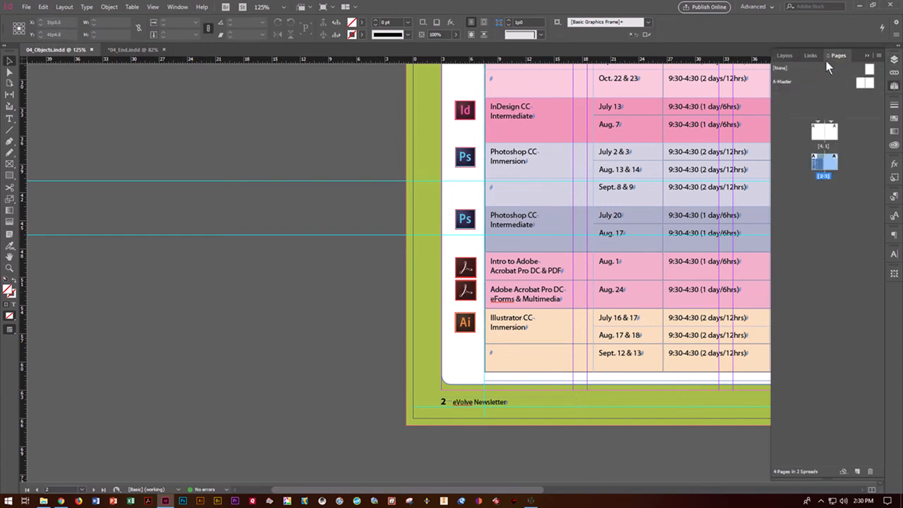
double_click(816, 163)
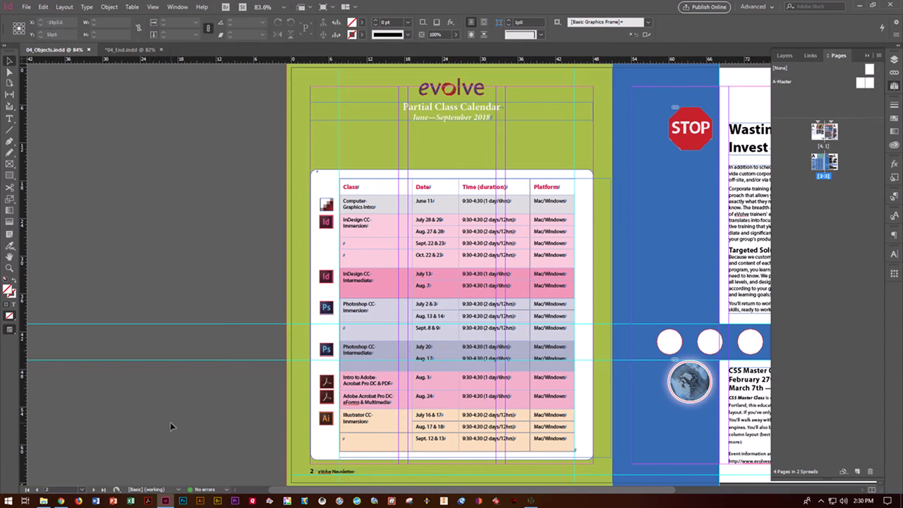
left_click(323, 223)
left_click(324, 223)
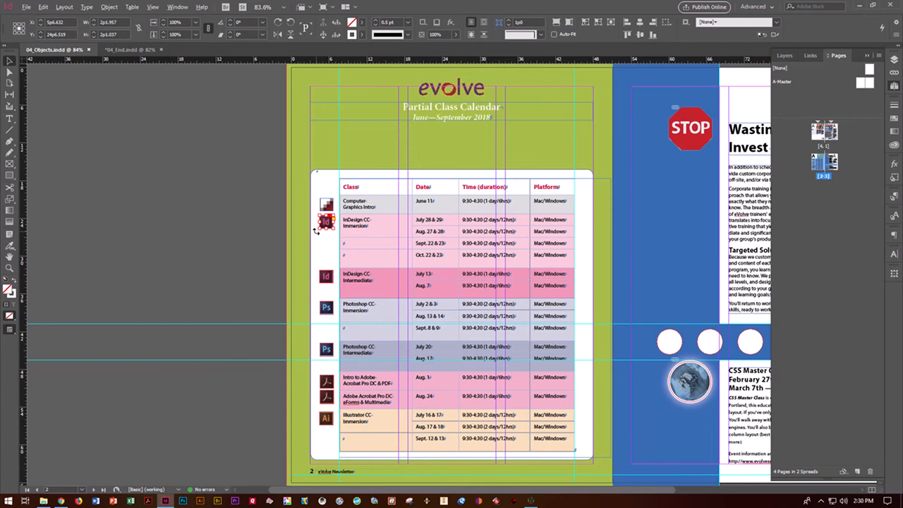
left_click_drag(332, 229, 357, 163)
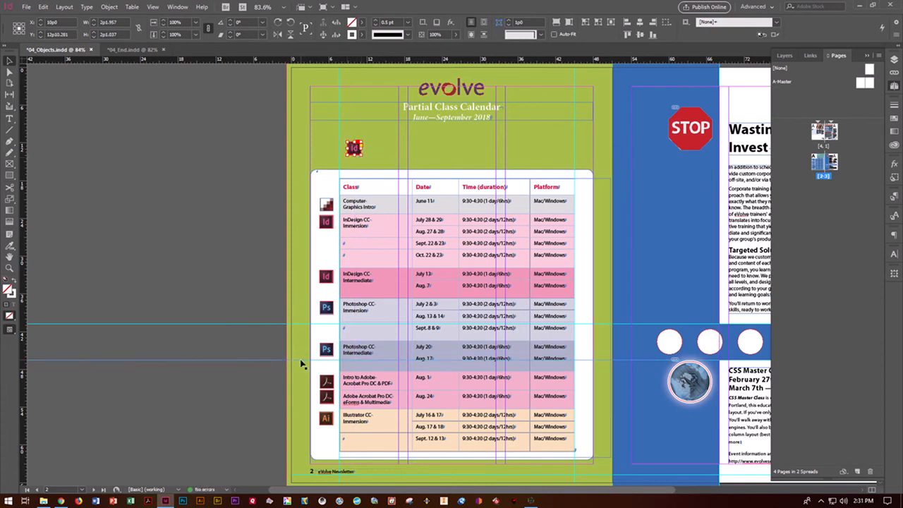
left_click(328, 310)
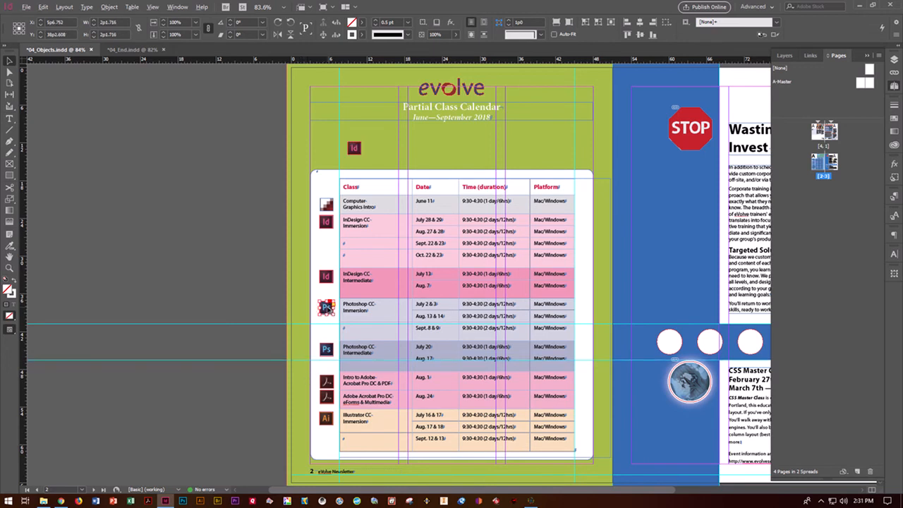
left_click_drag(326, 307, 396, 149)
Place copies of the Acrobat and Illustrator icons in the same row above the calendar, with Illustrator near the table's right edge
left_click(327, 384)
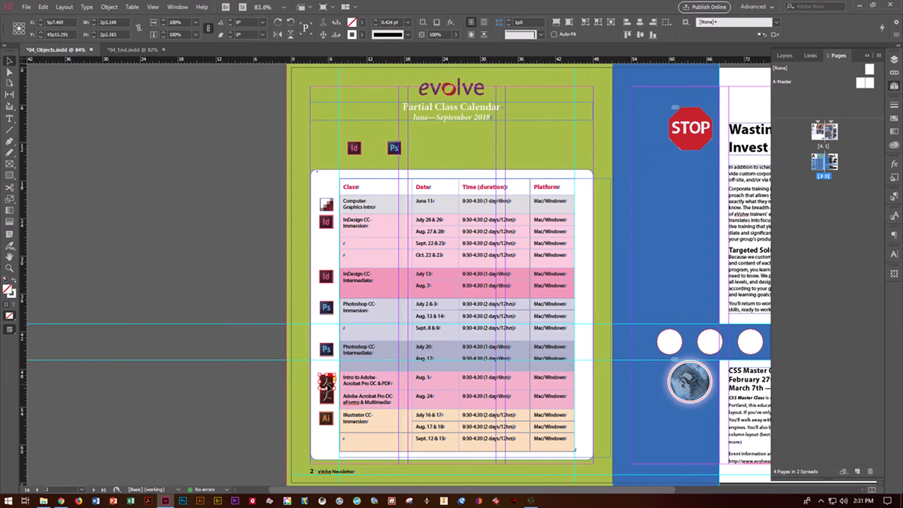
left_click_drag(327, 385, 442, 155)
left_click(326, 419)
left_click_drag(326, 419, 565, 157)
left_click_drag(569, 154, 569, 154)
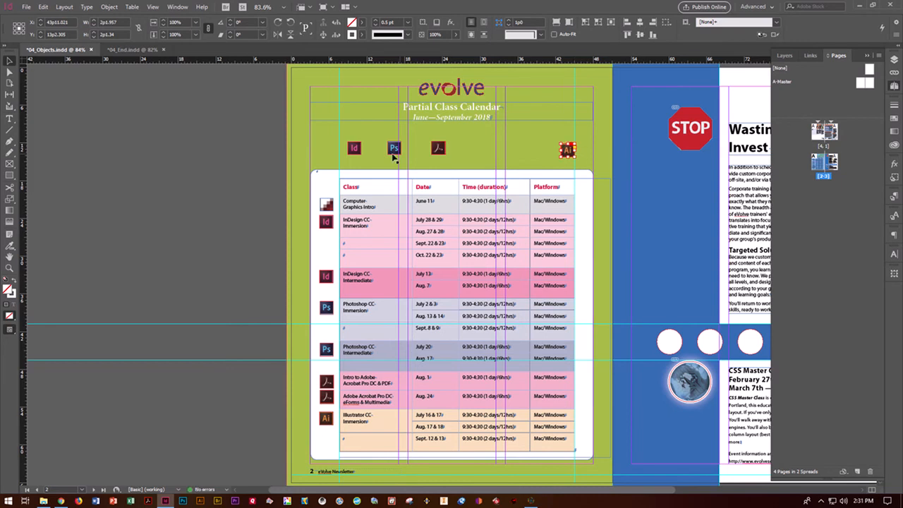
Spread the four copied icons across the row above the calendar and line them up at roughly the same height
left_click_drag(438, 149, 488, 149)
left_click(568, 151)
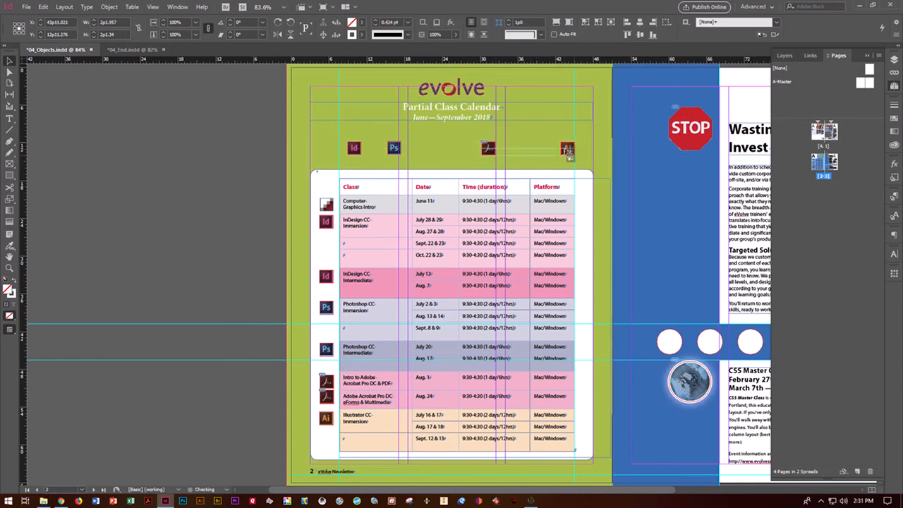
left_click(397, 151)
left_click_drag(415, 156, 422, 158)
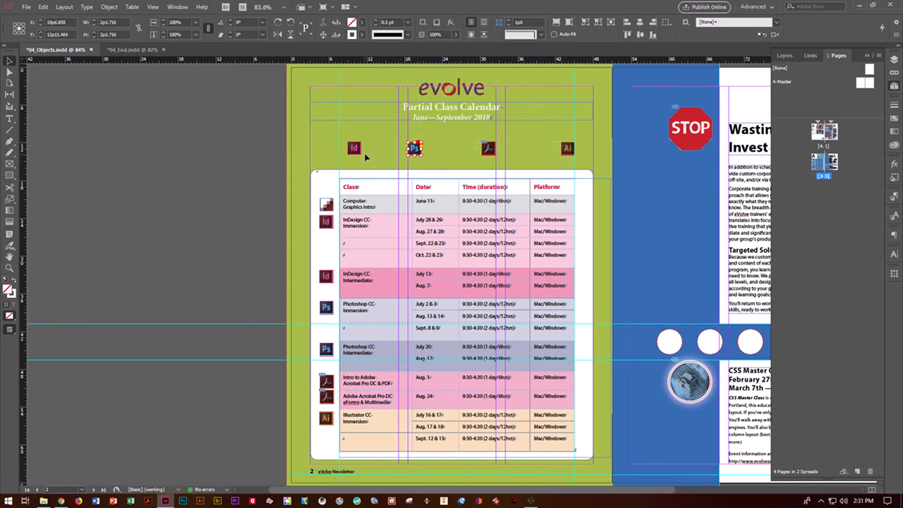
left_click(359, 153)
left_click_drag(358, 152, 345, 158)
left_click(238, 183)
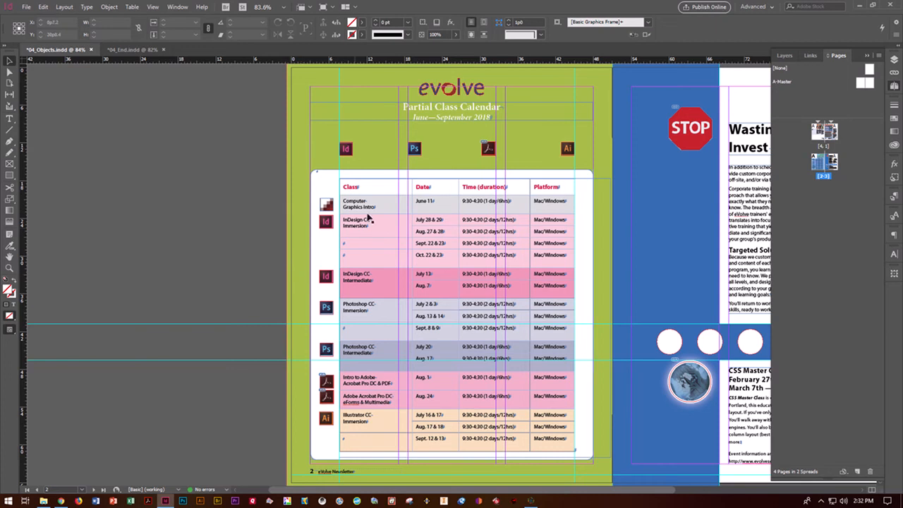
Scale the copied InDesign icon above the calendar to 200% and rotate it 30°
left_click(347, 151)
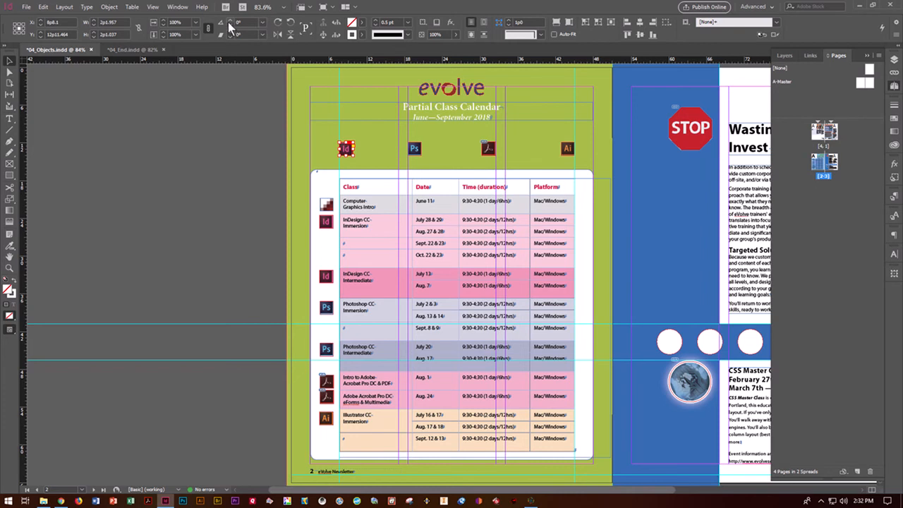
left_click(196, 21)
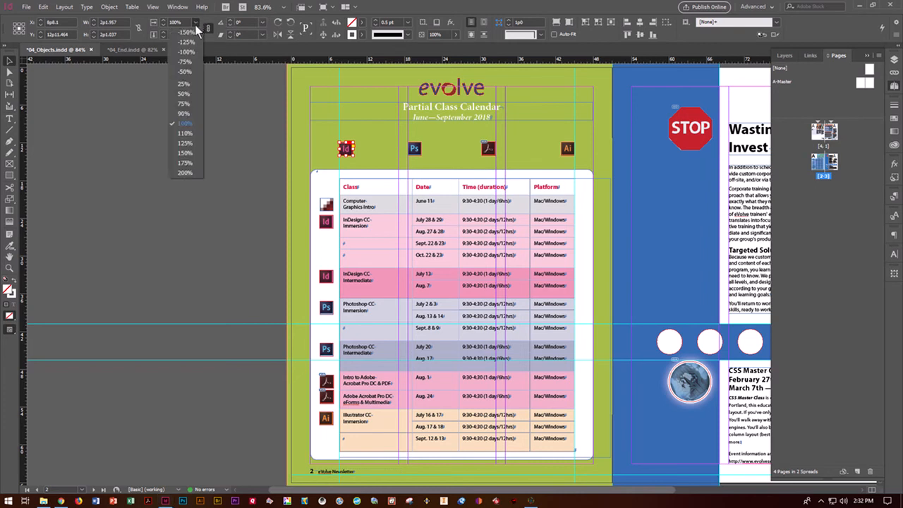
left_click(190, 172)
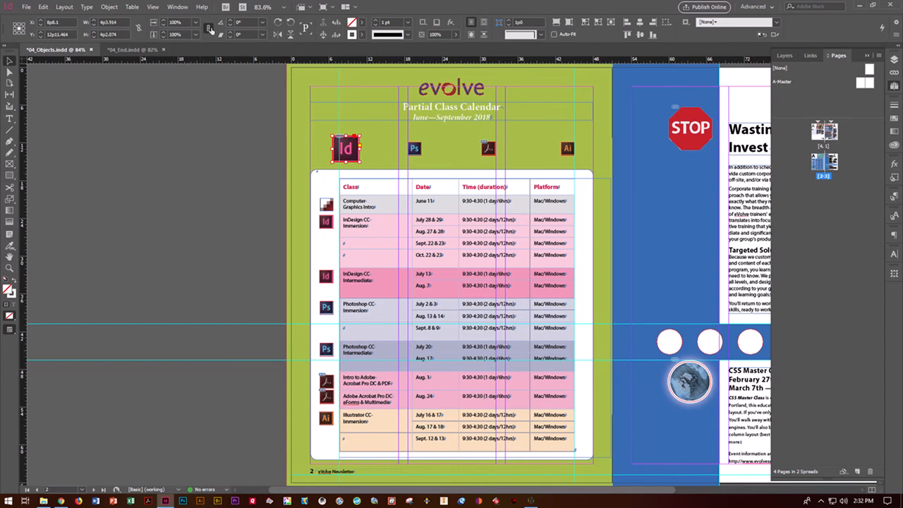
left_click(265, 22)
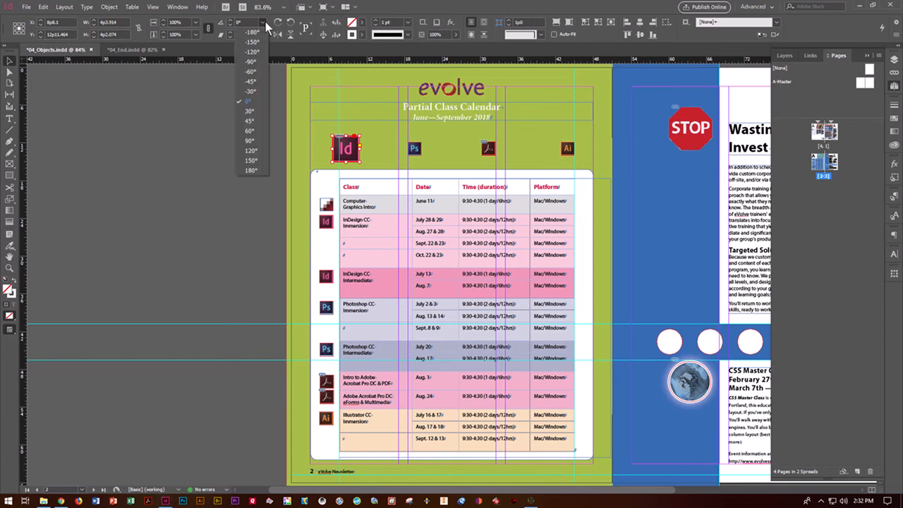
left_click(249, 112)
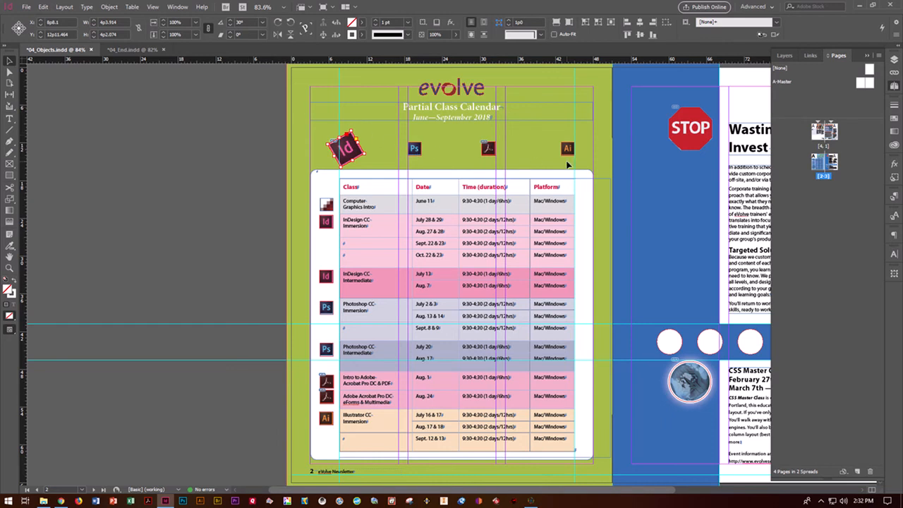
Repeat the InDesign icon's transformation sequence individually on the copied Photoshop, Acrobat and Illustrator icons above the calendar, then deselect them
left_click(514, 143)
left_click_drag(391, 141, 581, 171)
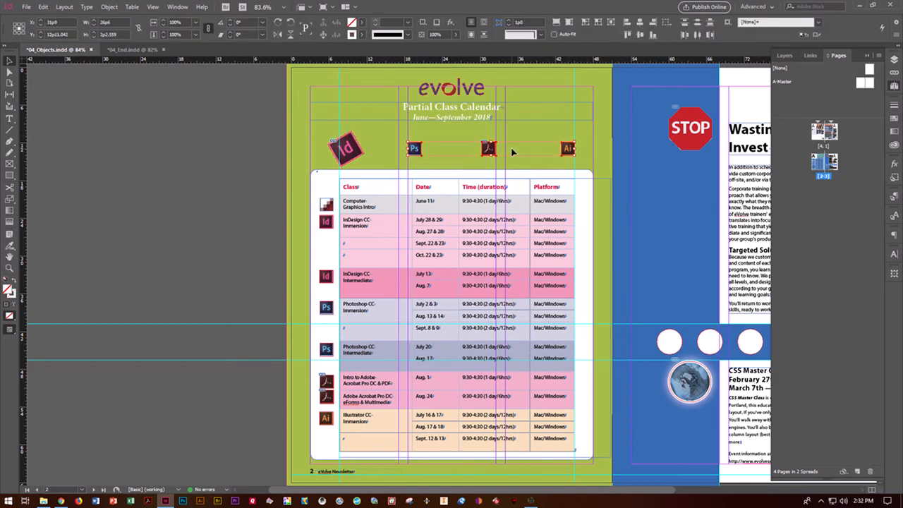
left_click(111, 7)
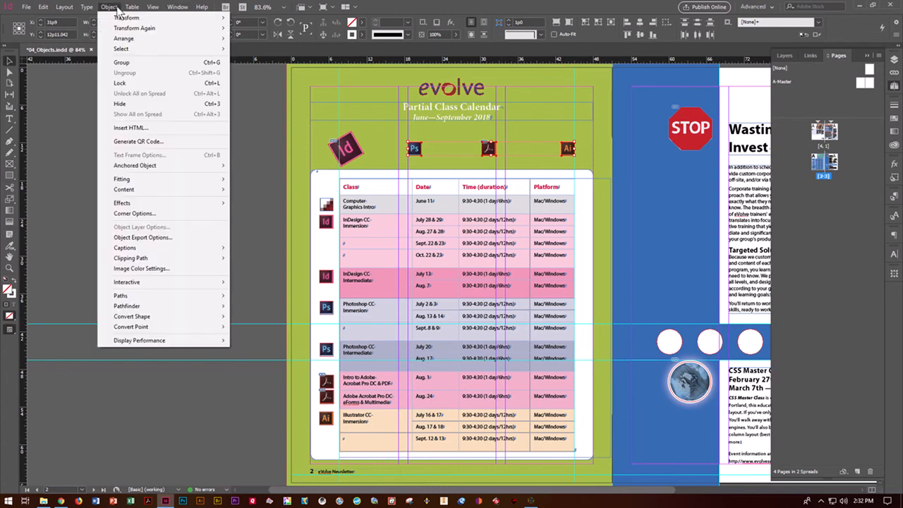
mouse_move(122, 28)
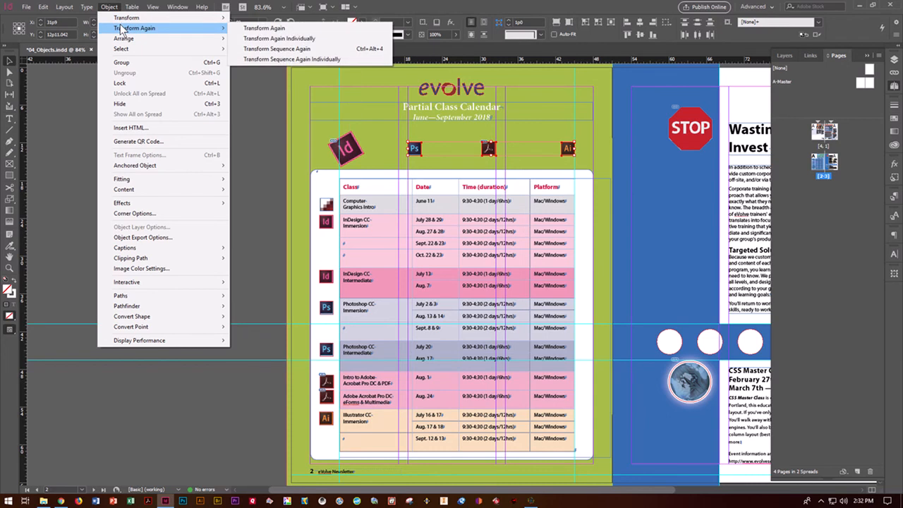
left_click(287, 59)
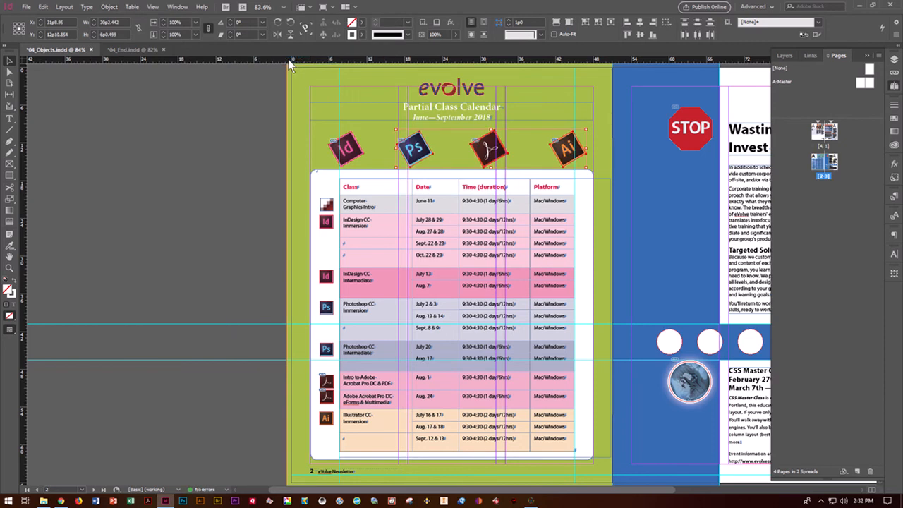
left_click(264, 195)
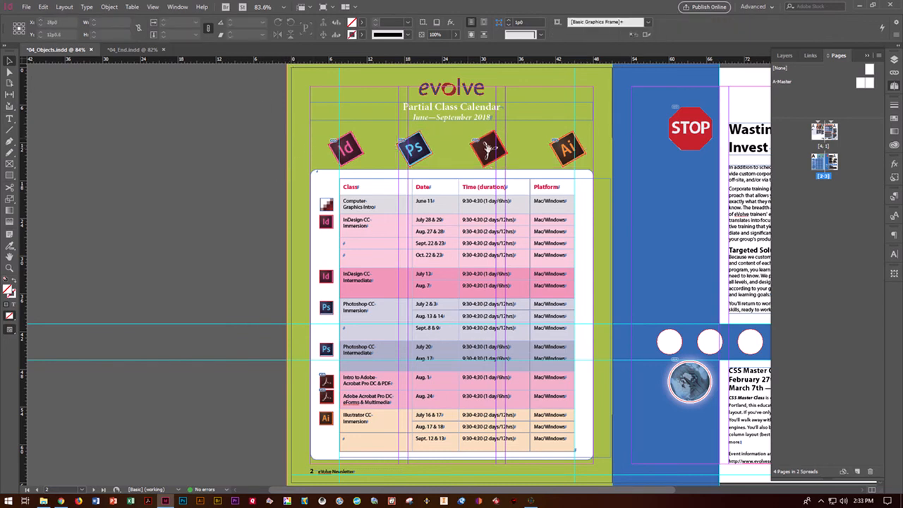
Distribute the four enlarged icons above the calendar evenly by their horizontal centers, aligned to the selection, and save the document
left_click_drag(316, 138, 591, 162)
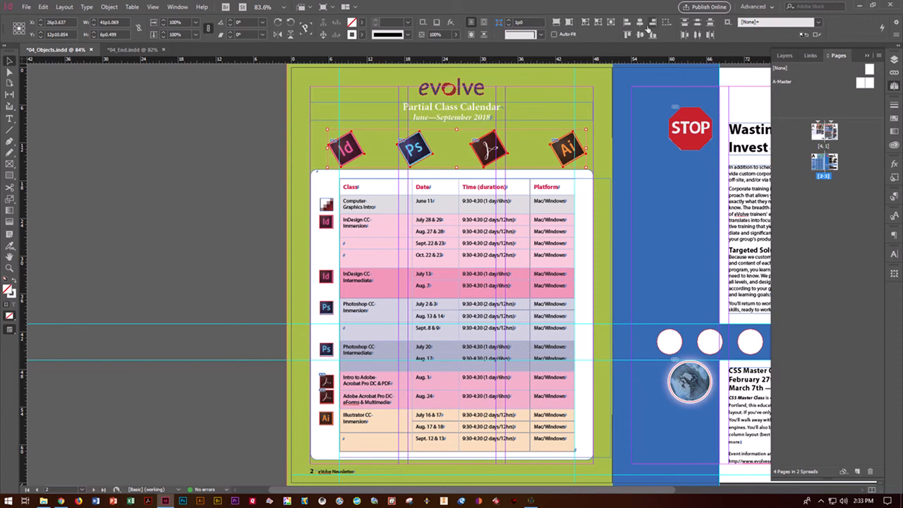
left_click(177, 7)
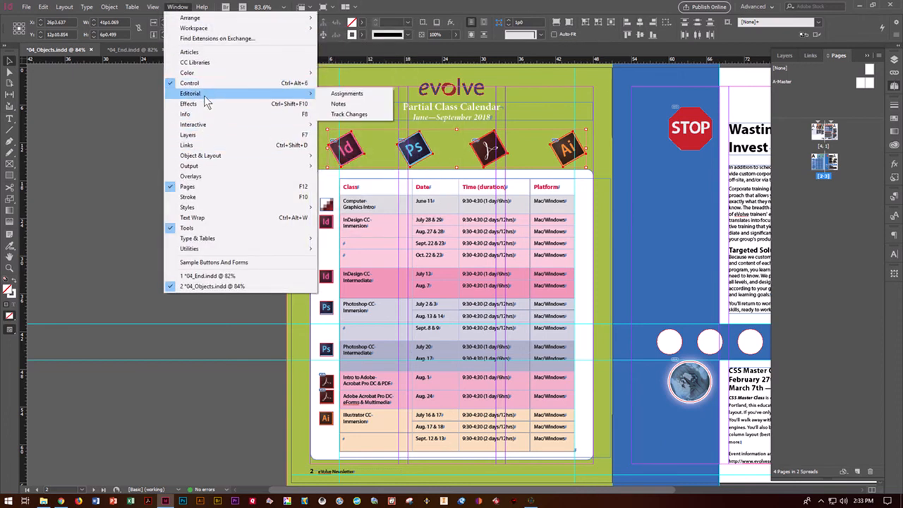
mouse_move(204, 156)
left_click(350, 158)
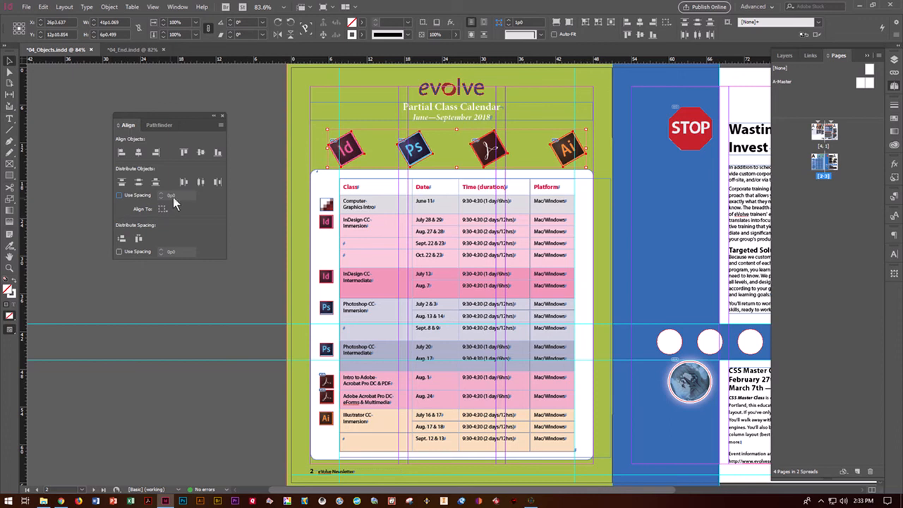
left_click(163, 209)
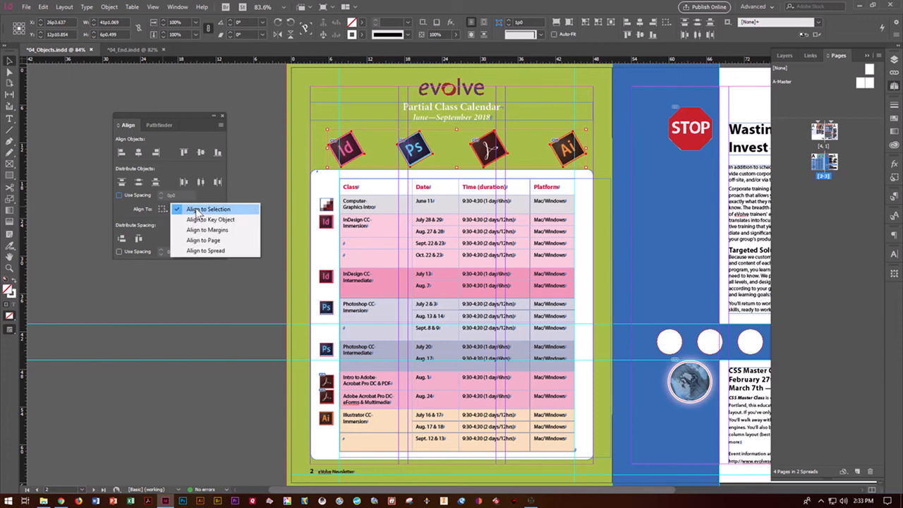
left_click(197, 210)
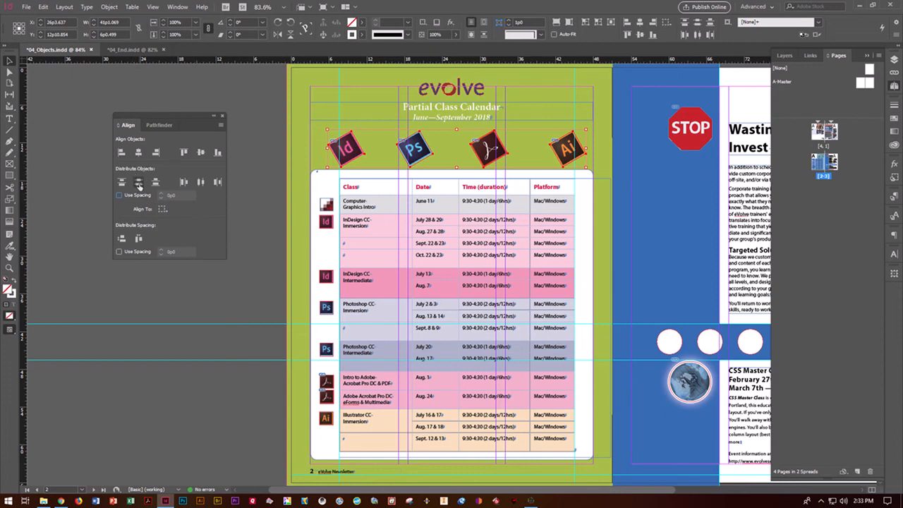
left_click(201, 184)
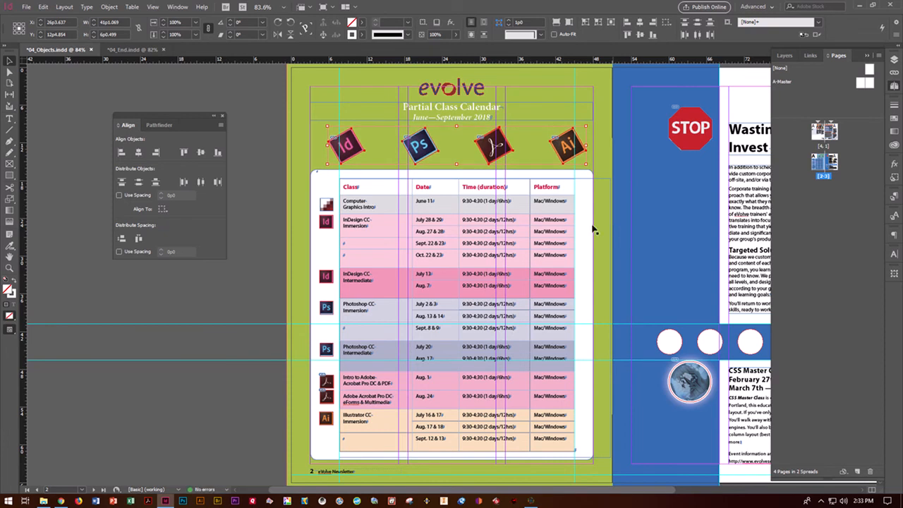
left_click(251, 206)
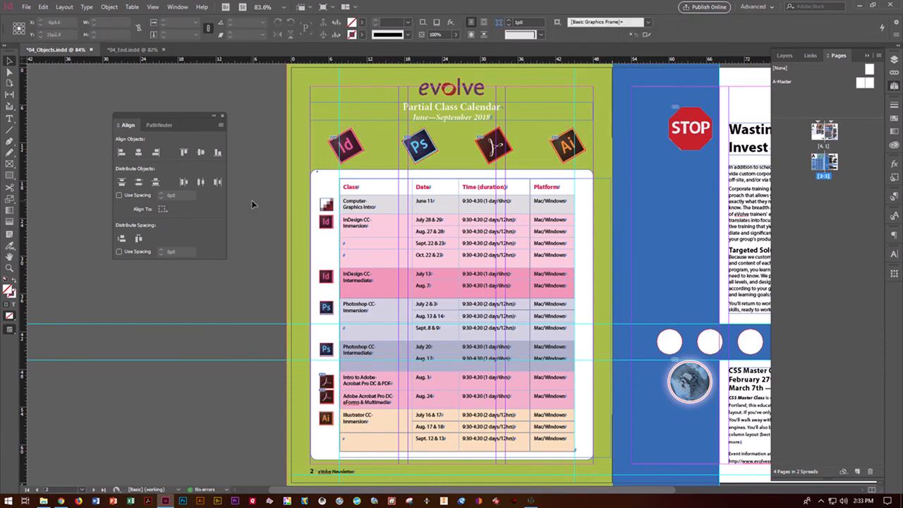
key("ctrl+s")
Fit the whole spread in view and dock the floating Align and Pathfinder panels into the collapsed panel strip
left_click(180, 8)
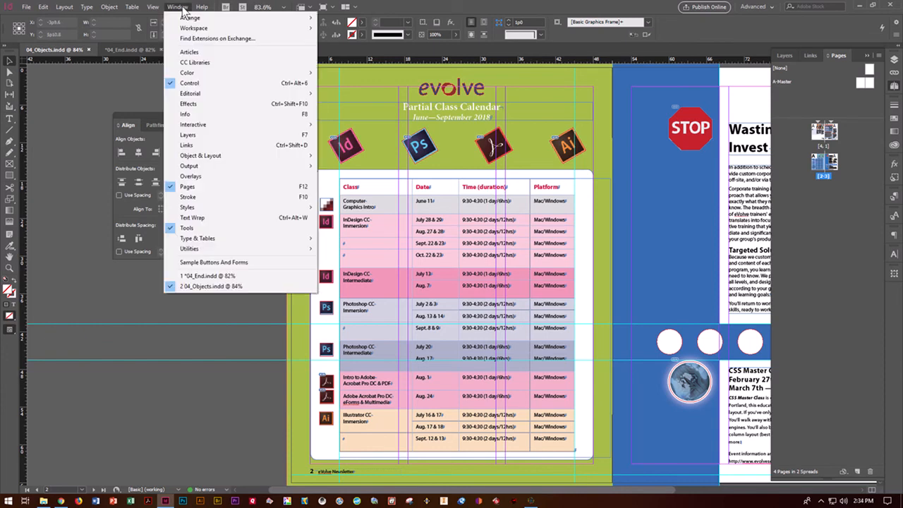
mouse_move(154, 9)
left_click(183, 87)
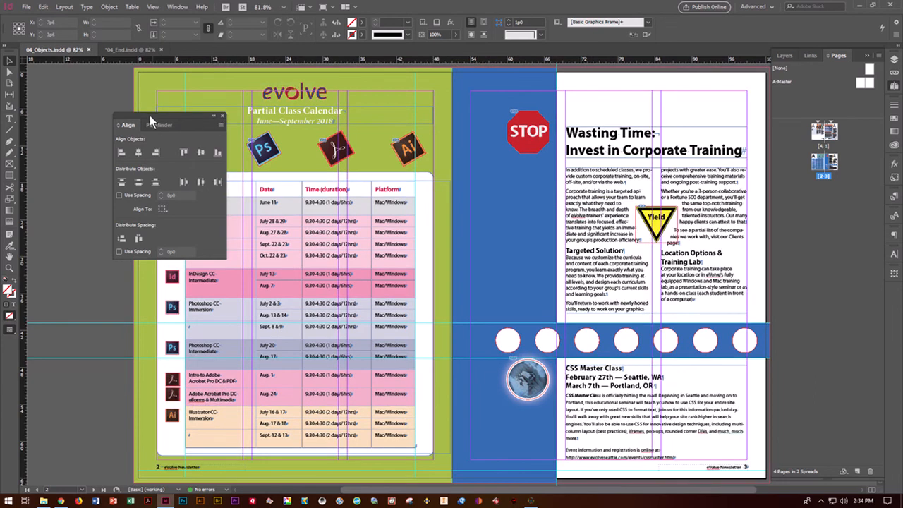
left_click_drag(130, 124, 897, 293)
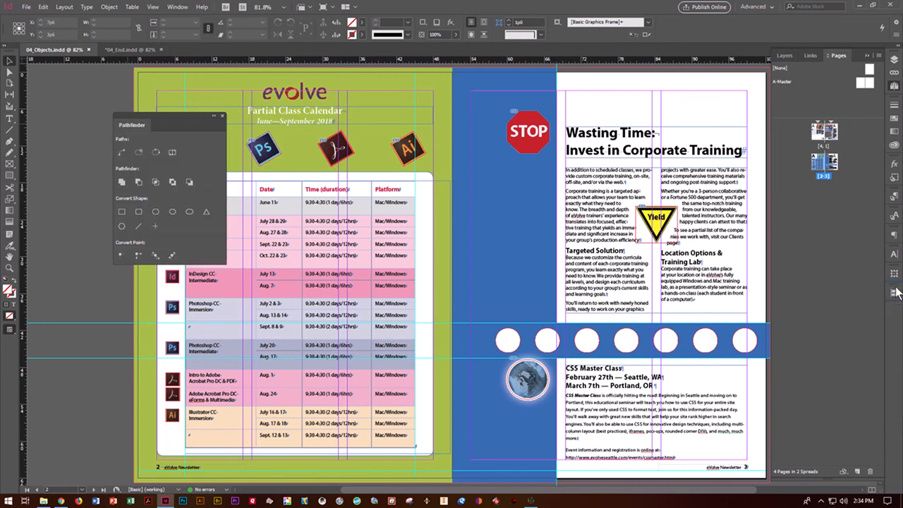
left_click_drag(144, 114, 892, 316)
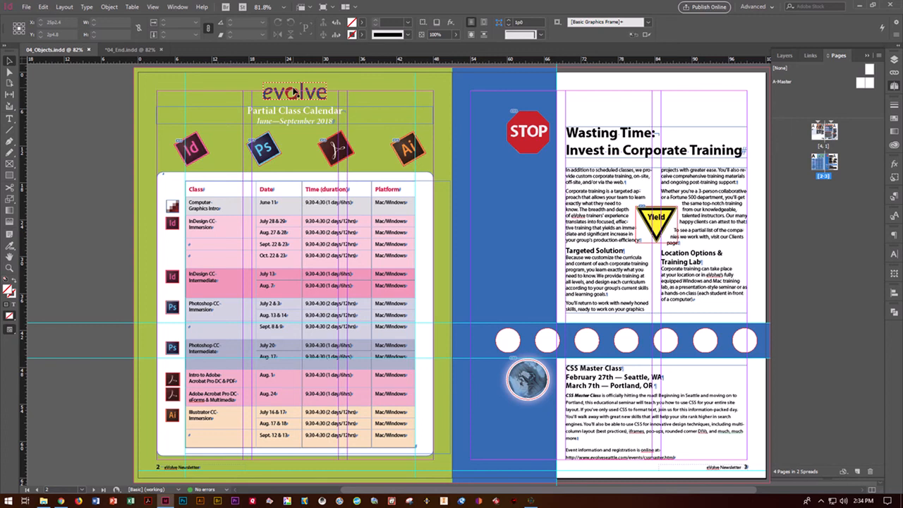
Enter the grouped evolve logo at the head of page 2 and cycle back through its objects to the first letter e
left_click(284, 92)
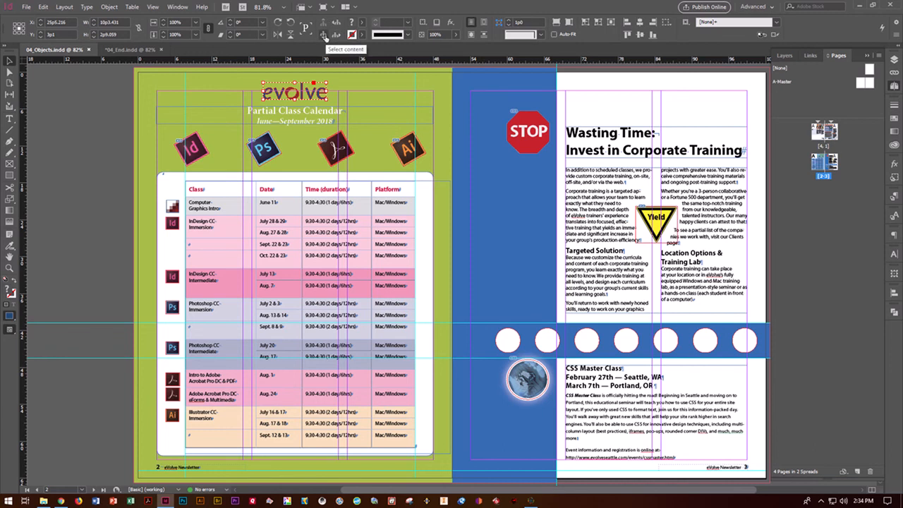
left_click(324, 36)
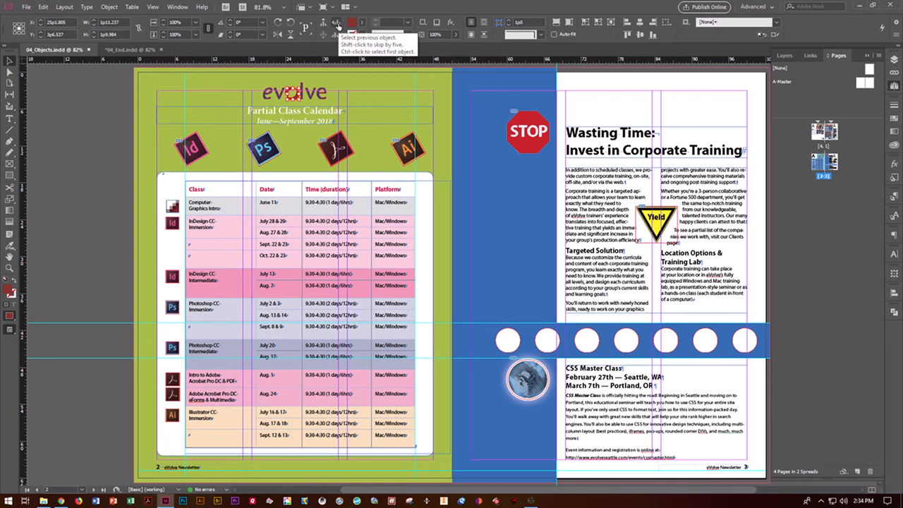
left_click(337, 26)
left_click(337, 26)
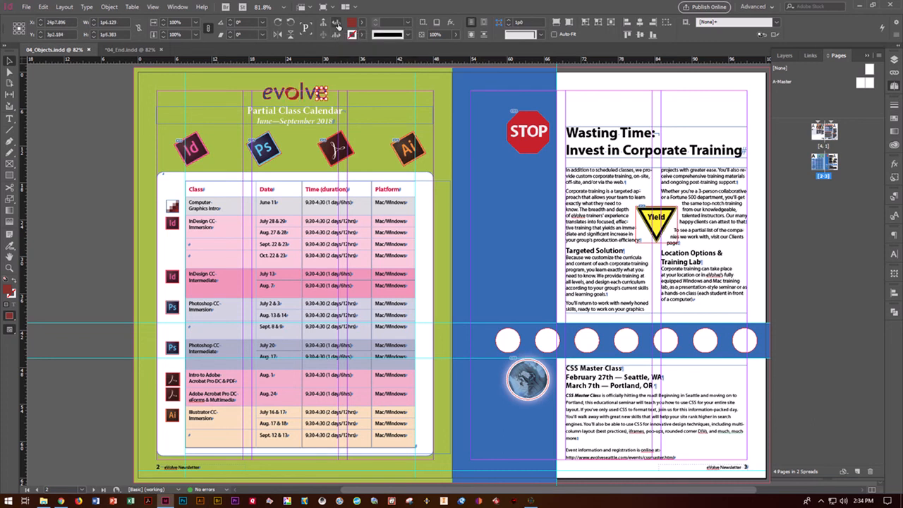
left_click(337, 26)
left_click(338, 26)
left_click(338, 26)
left_click(337, 25)
left_click(338, 25)
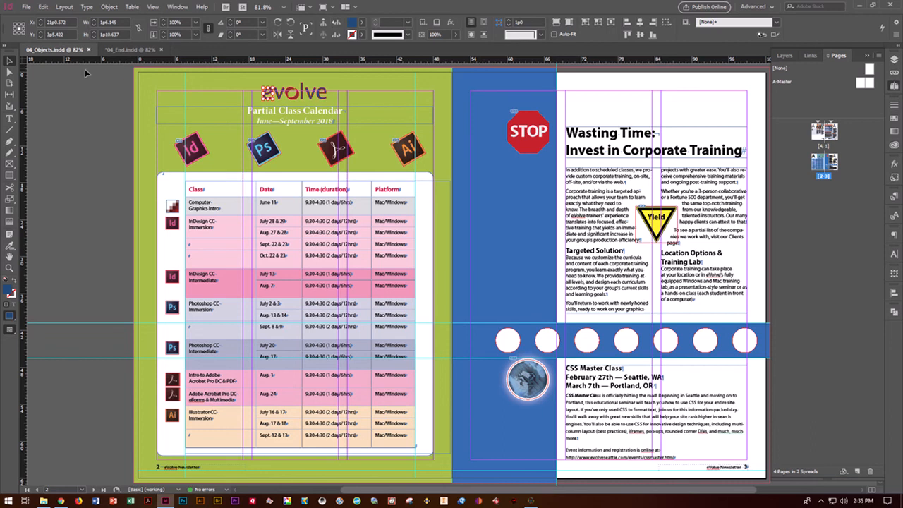
Add the logo's other letters except the o using Direct Selection, fill them all with [Paper], and save
left_click(9, 72)
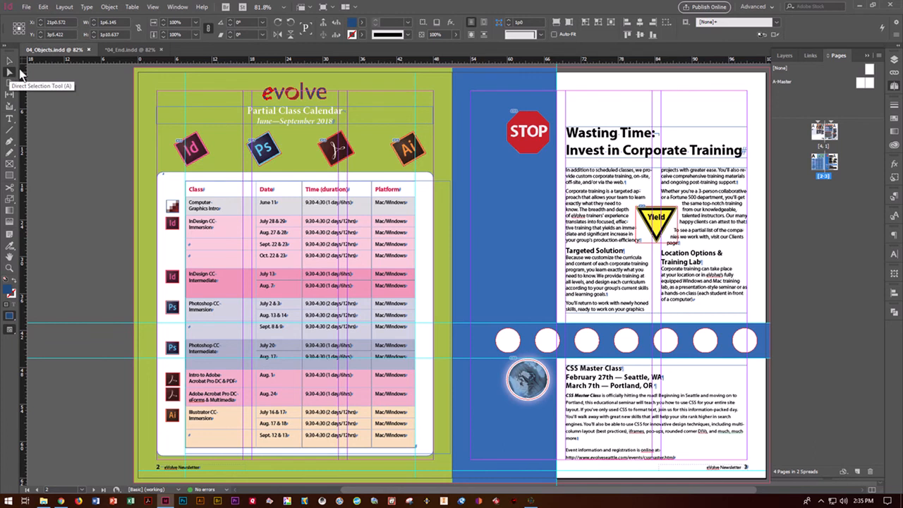
left_click(280, 101)
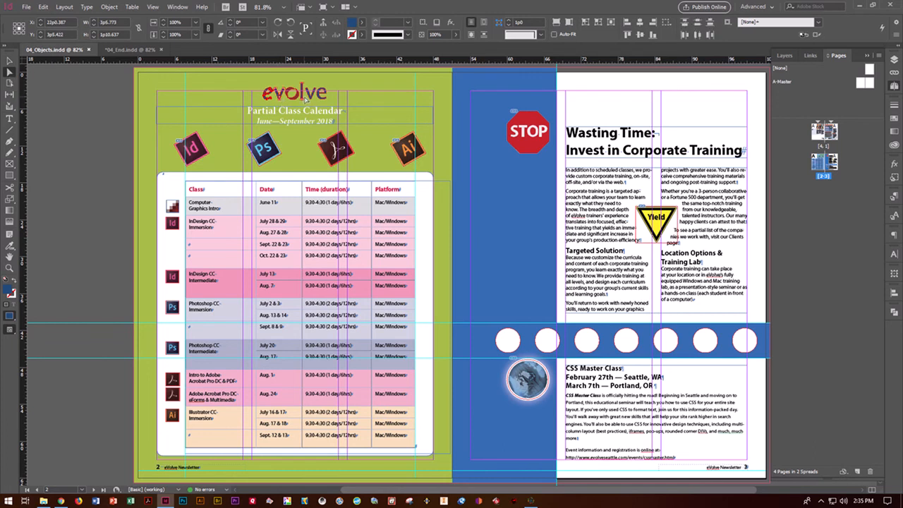
left_click(311, 100)
left_click(315, 101)
left_click(363, 22)
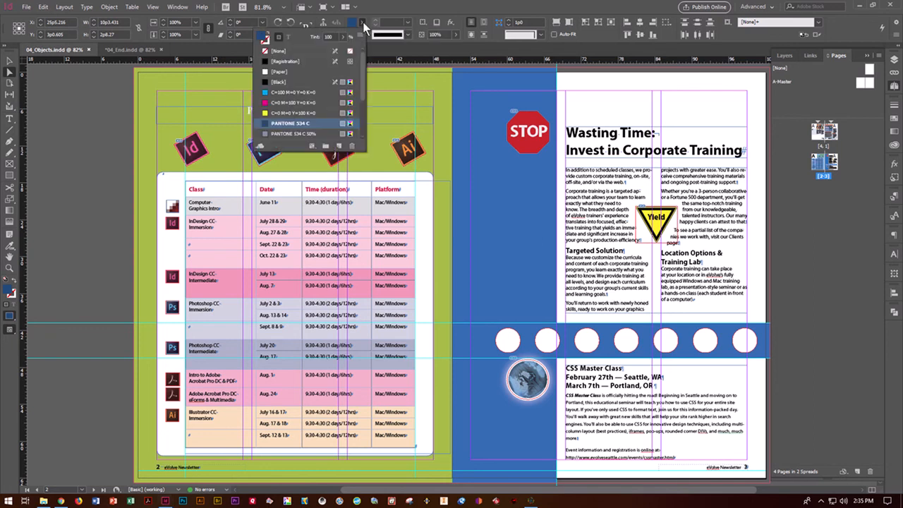
left_click(286, 72)
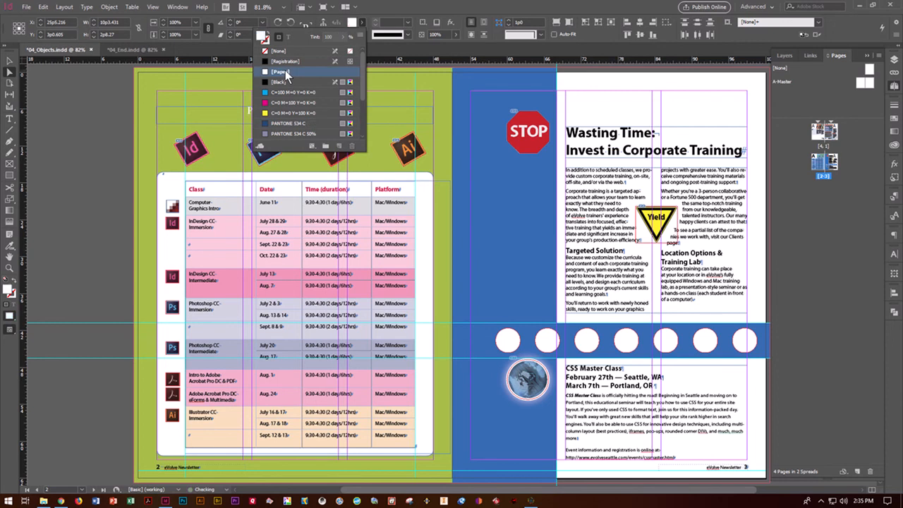
left_click(103, 129)
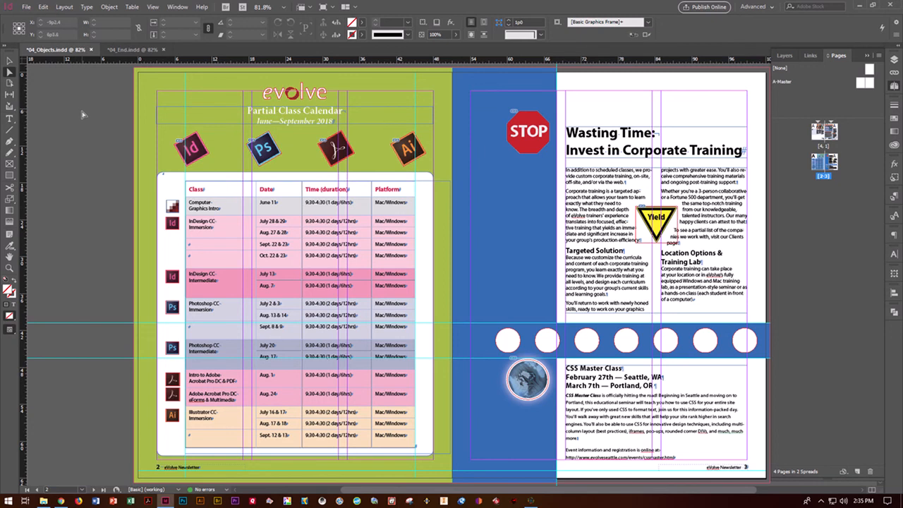
key("ctrl+s")
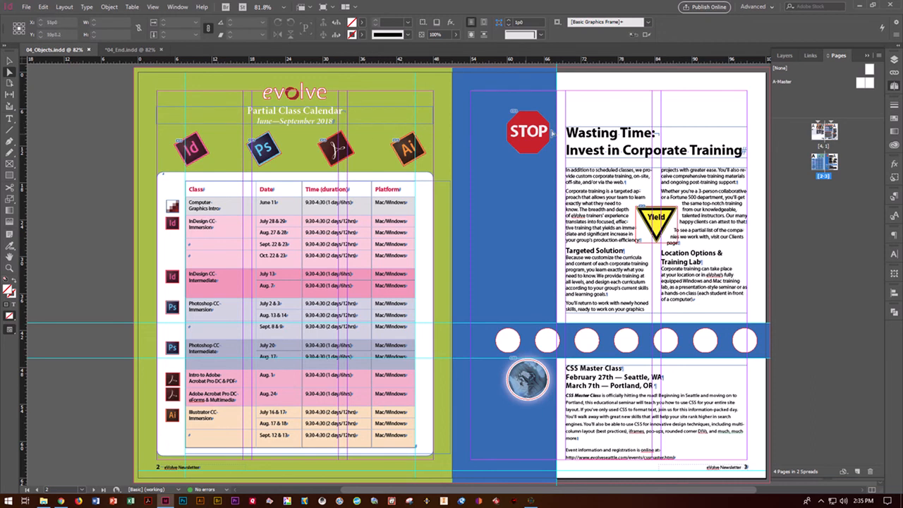
On page 4, discard a trial line and draw a horizontal line about 17p6 long beneath the Customer Testimonials heading
double_click(822, 137)
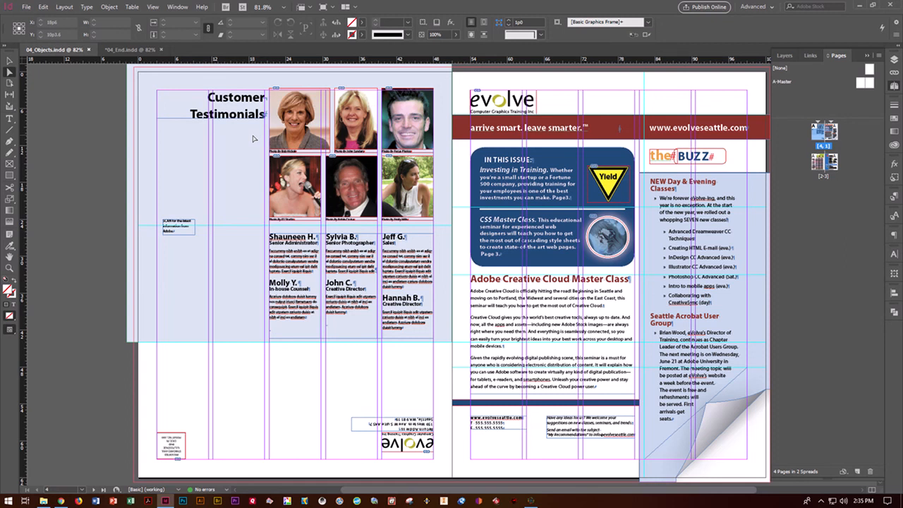
left_click(12, 132)
mouse_move(157, 134)
left_mouse_down()
mouse_move(267, 132)
mouse_move(262, 187)
mouse_move(224, 142)
left_mouse_up()
key("Delete")
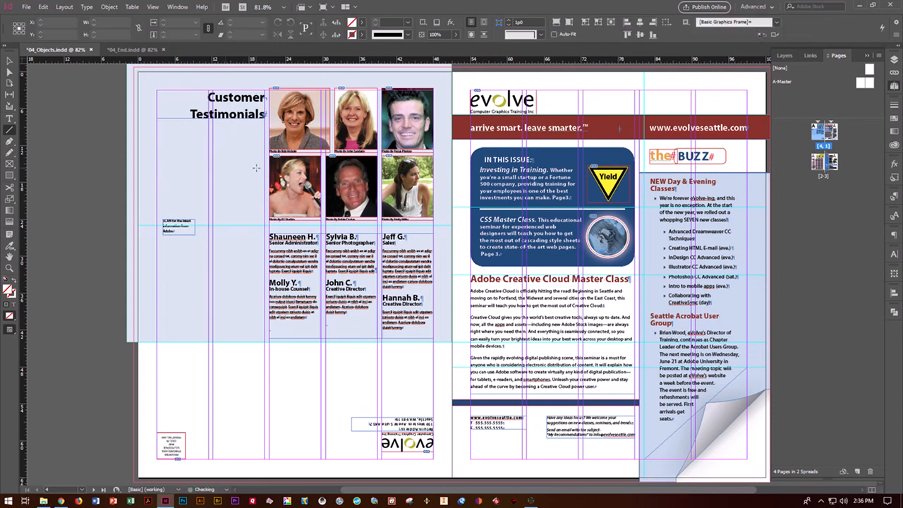
key("ctrl+s")
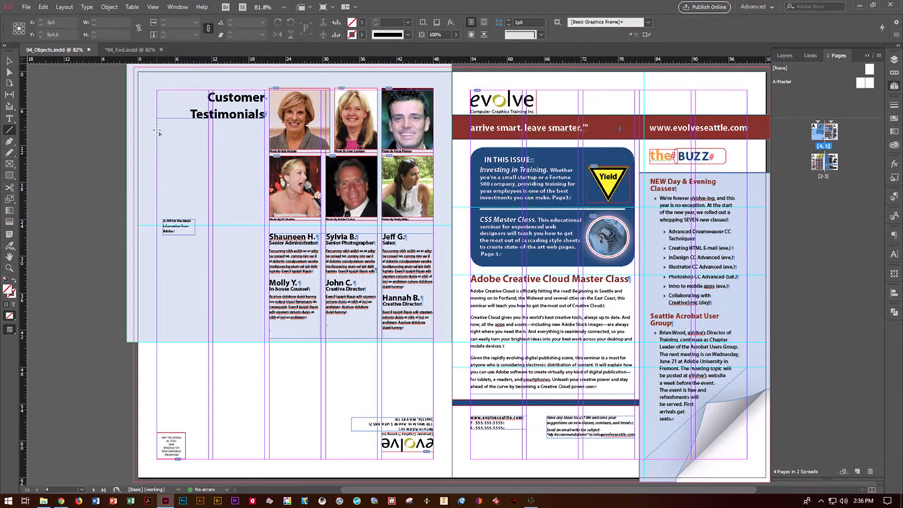
left_click_drag(158, 131, 266, 132)
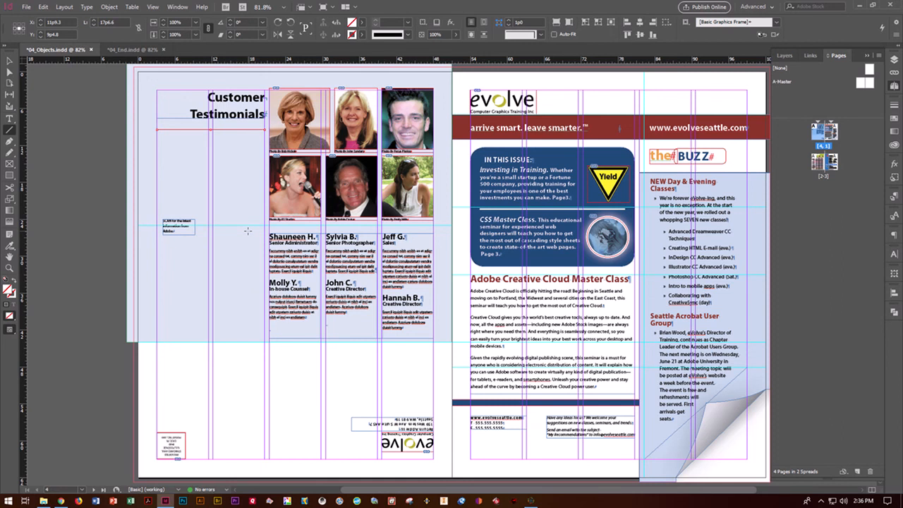
Give the line beneath the Customer Testimonials heading a [Black] stroke with a weight of 4 pt
left_click(361, 34)
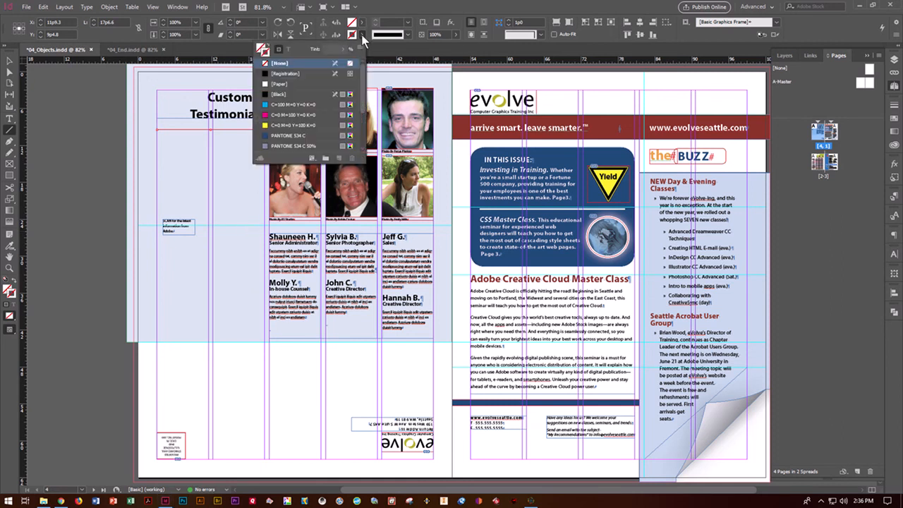
left_click(295, 94)
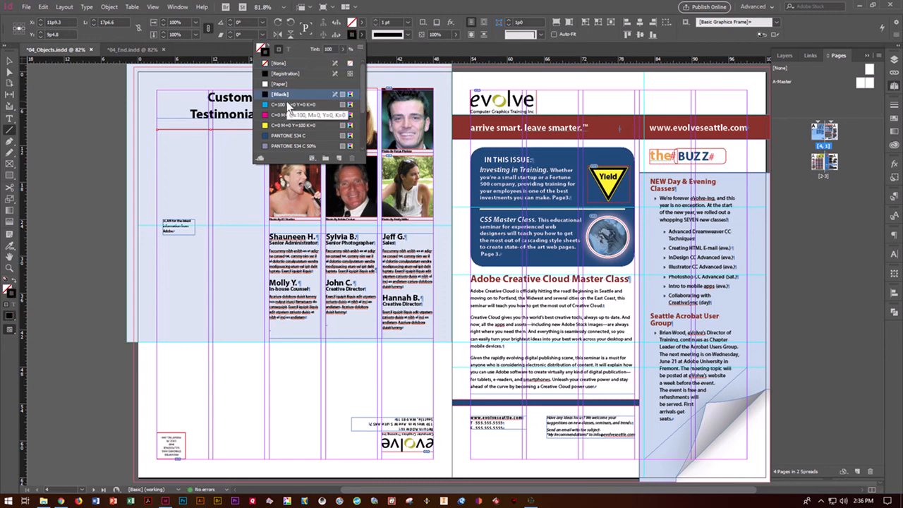
left_click(408, 26)
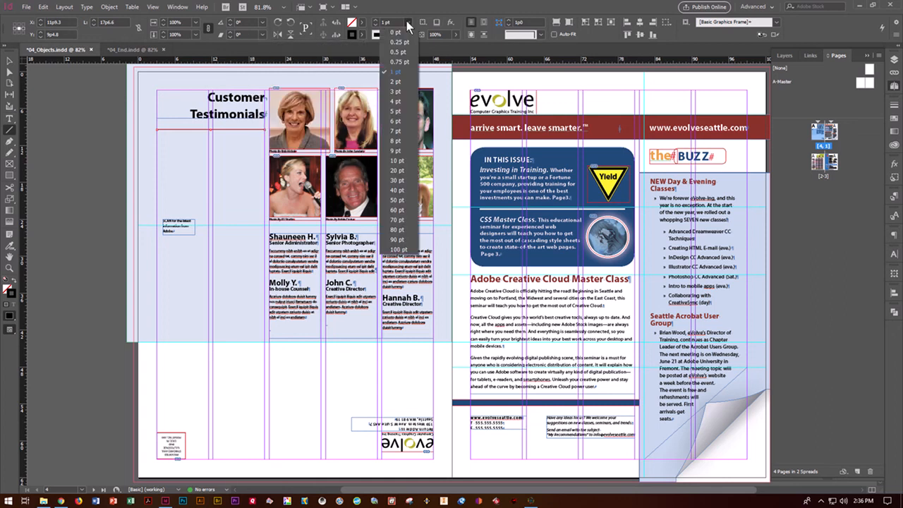
left_click(396, 101)
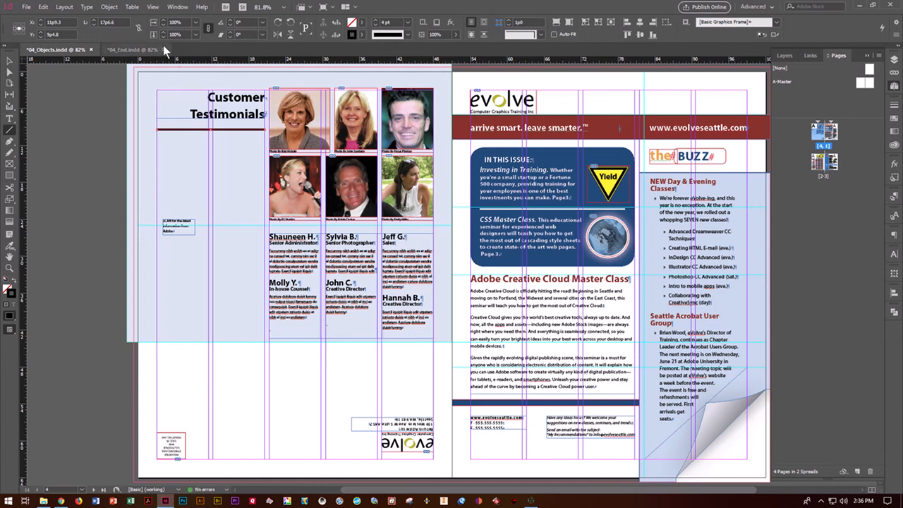
Add a CircleSolid start and a Curved arrowhead end to the line beneath the Customer Testimonials heading
left_click(178, 7)
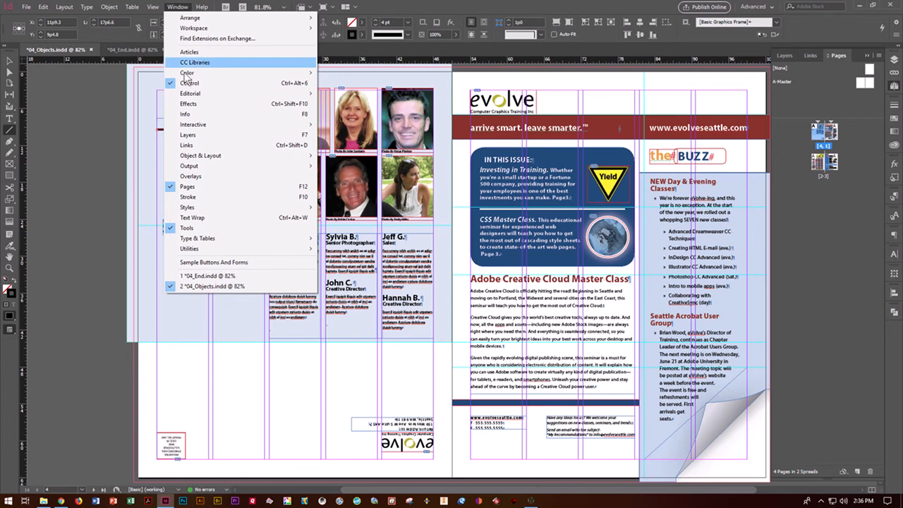
left_click(188, 197)
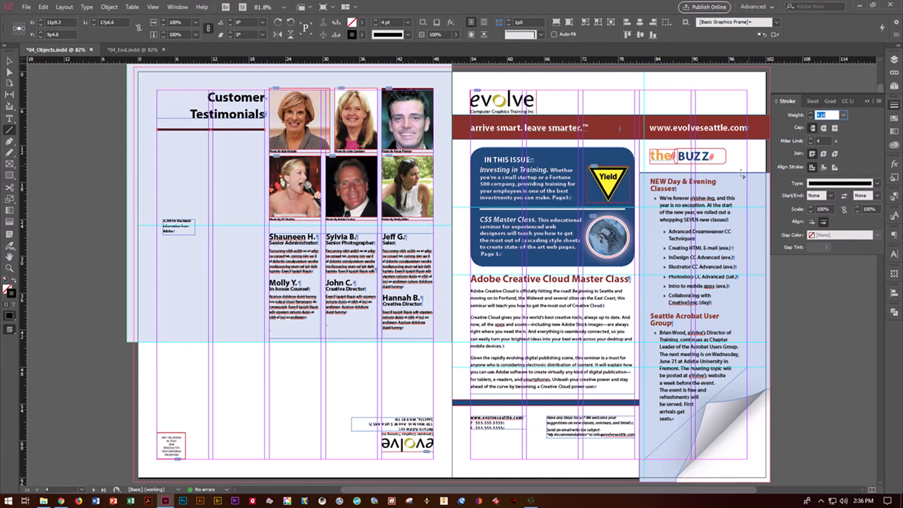
left_click(830, 195)
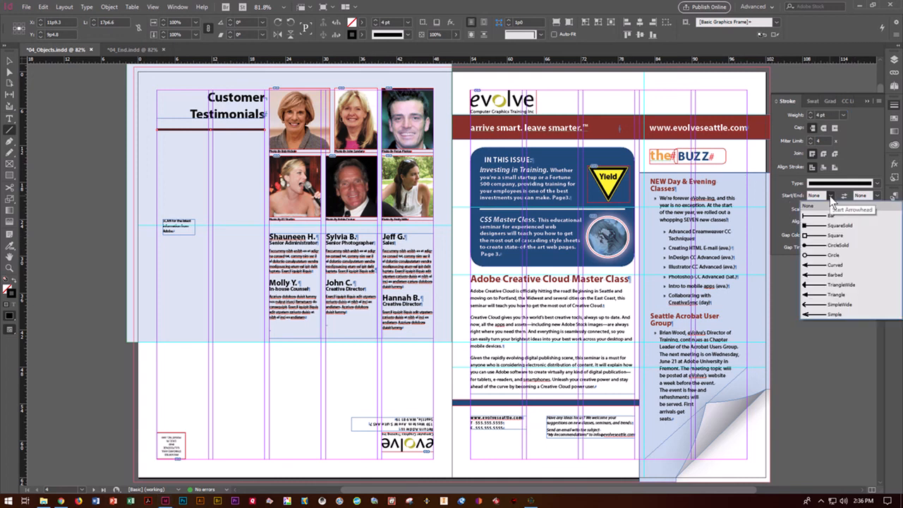
left_click(819, 245)
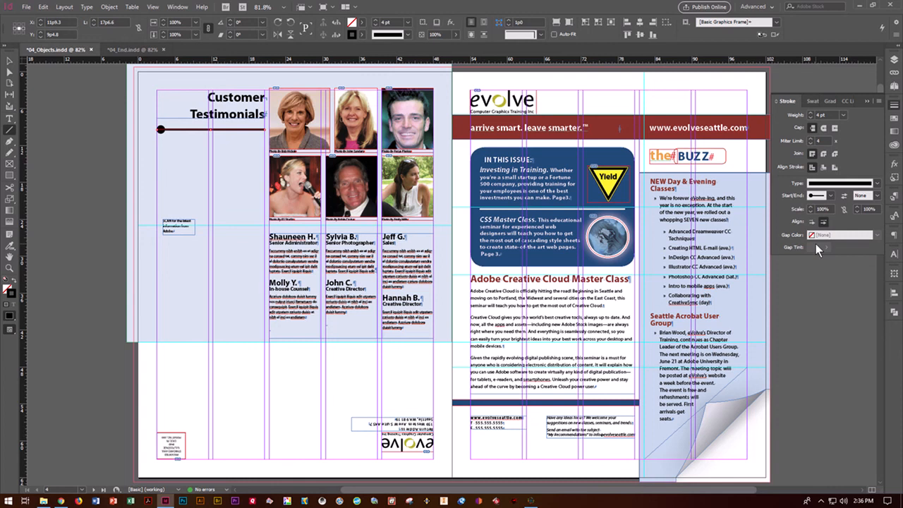
left_click(879, 199)
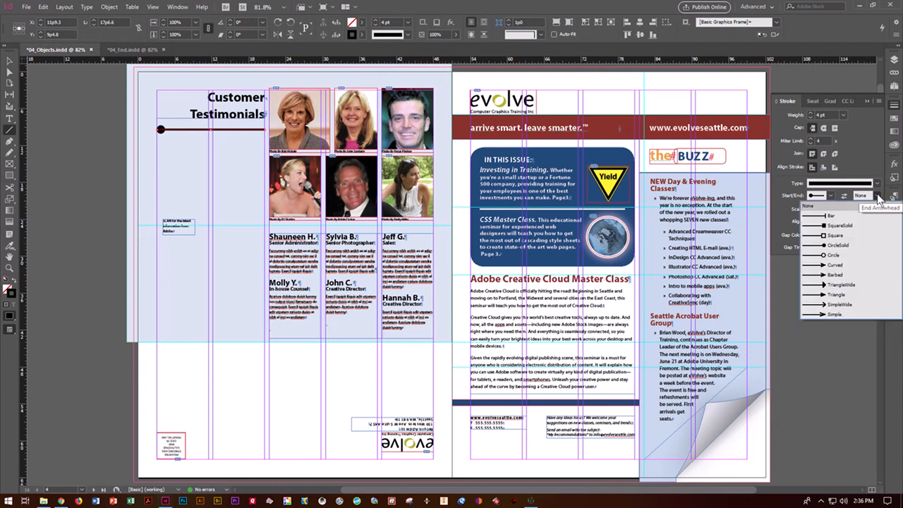
left_click(835, 265)
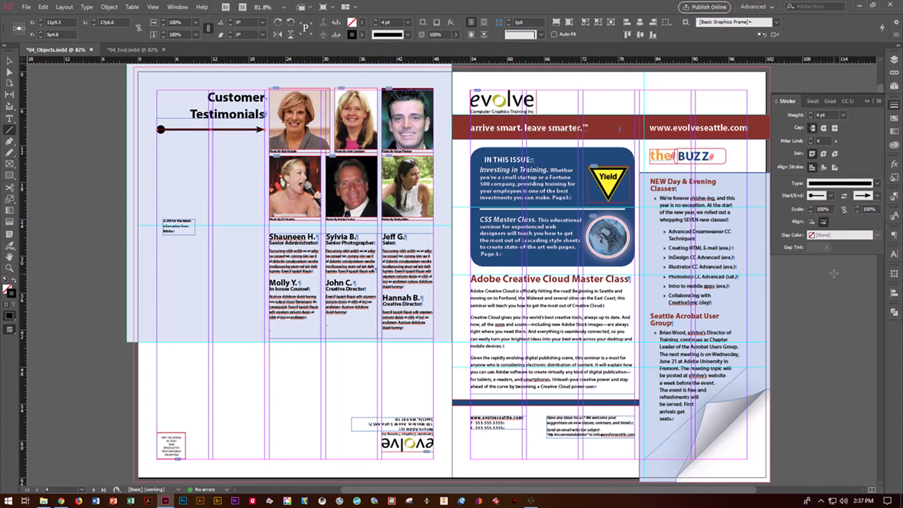
Scale the line's start and end arrowheads to 75% and deselect the line
double_click(824, 209)
type("75")
double_click(870, 211)
type("750")
left_click(168, 164)
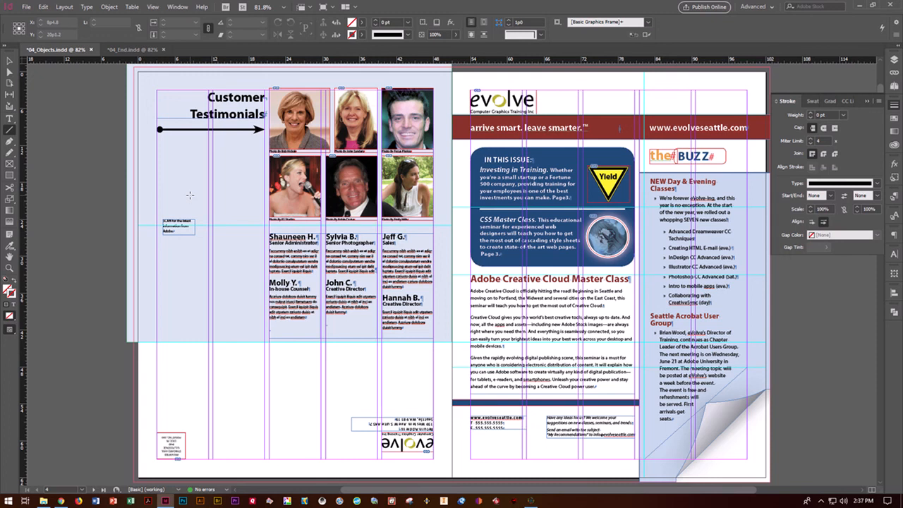
left_click(8, 62)
left_click(110, 7)
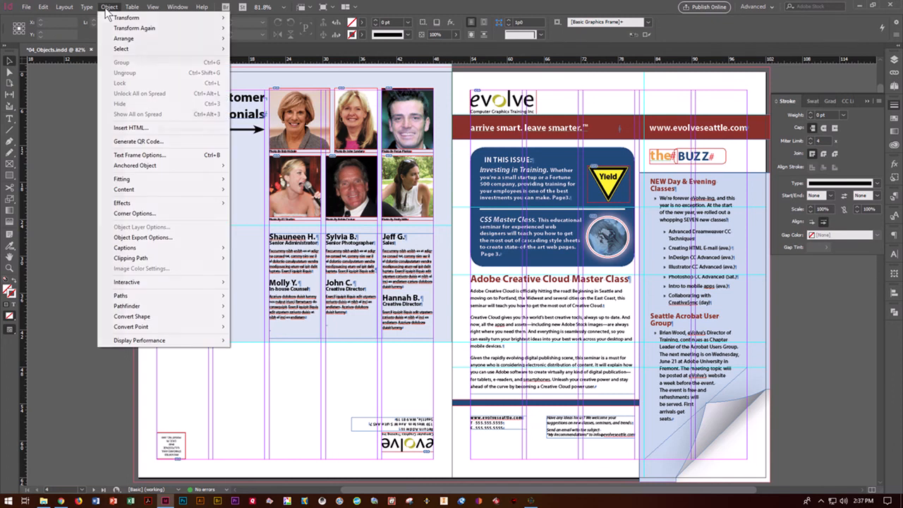
left_click(132, 141)
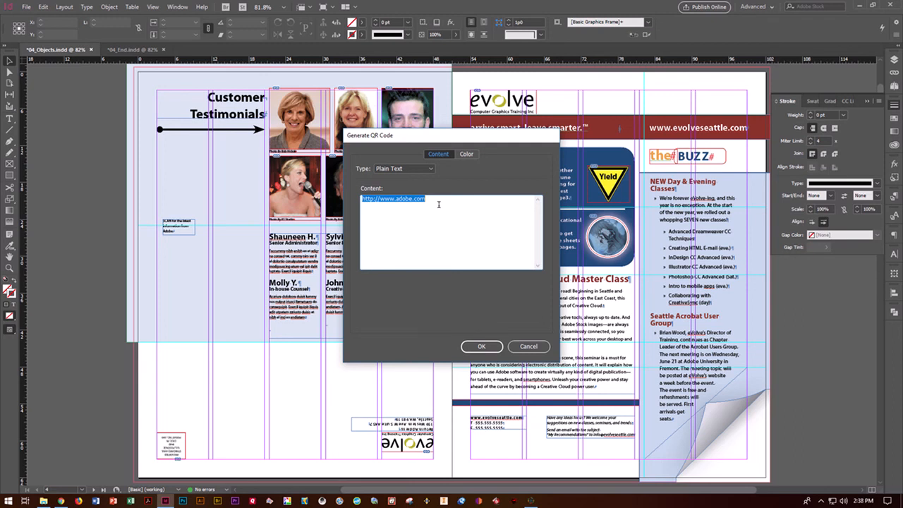
left_click(472, 154)
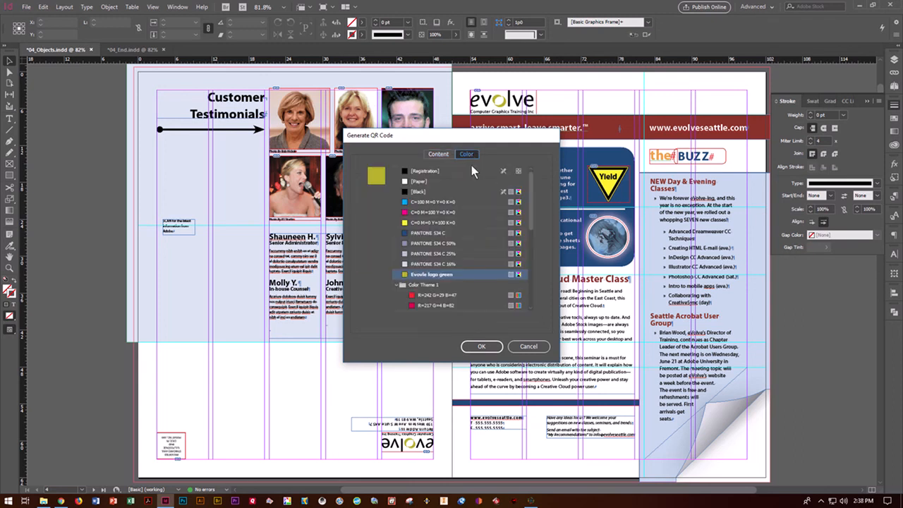
left_click(421, 192)
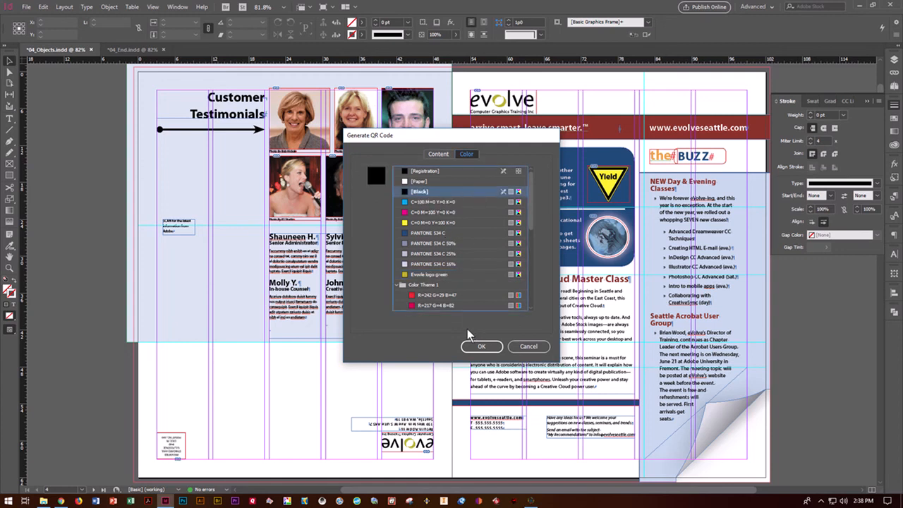
left_click(439, 154)
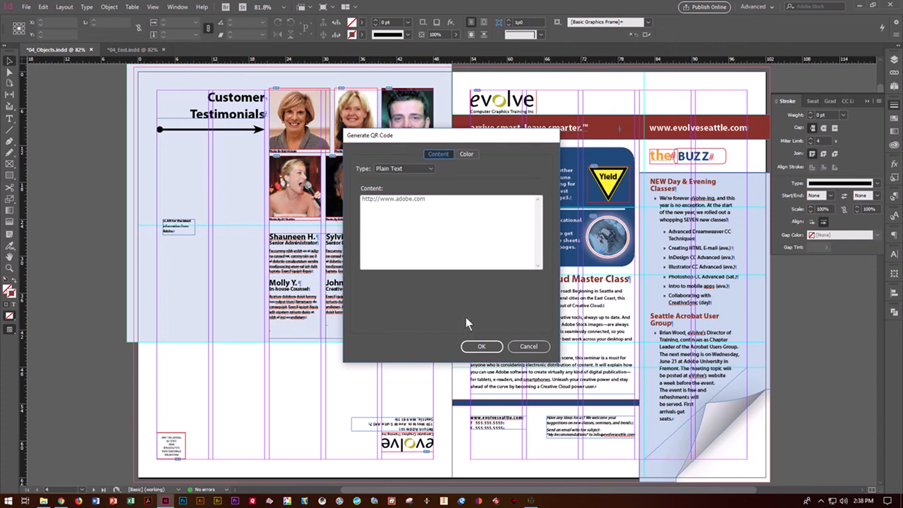
left_click(483, 346)
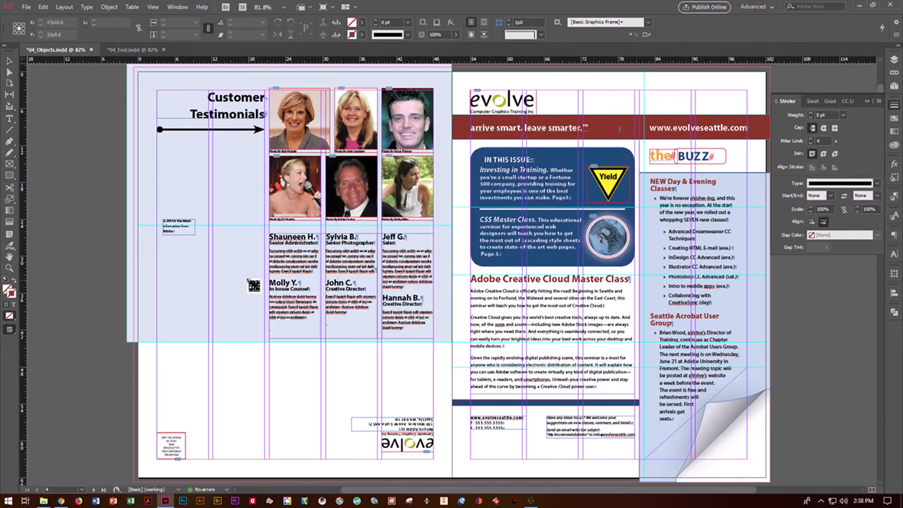
left_click(160, 171)
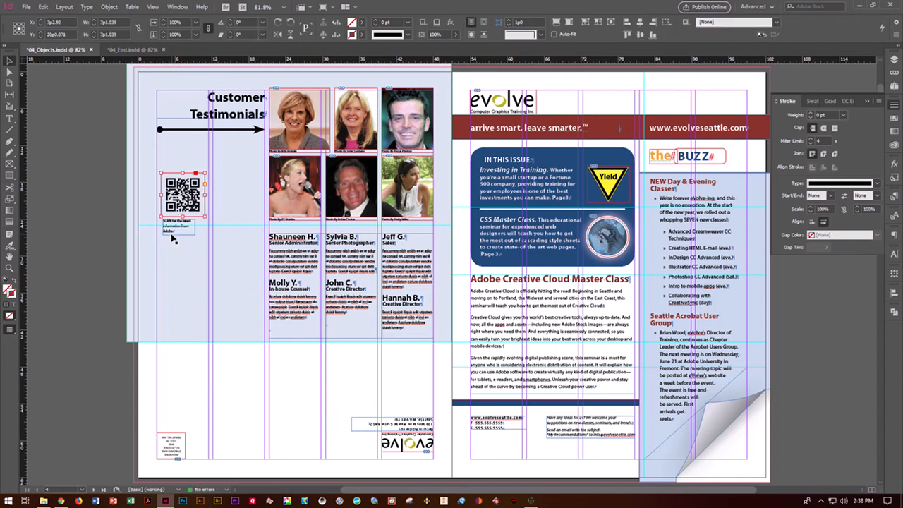
left_click(97, 177)
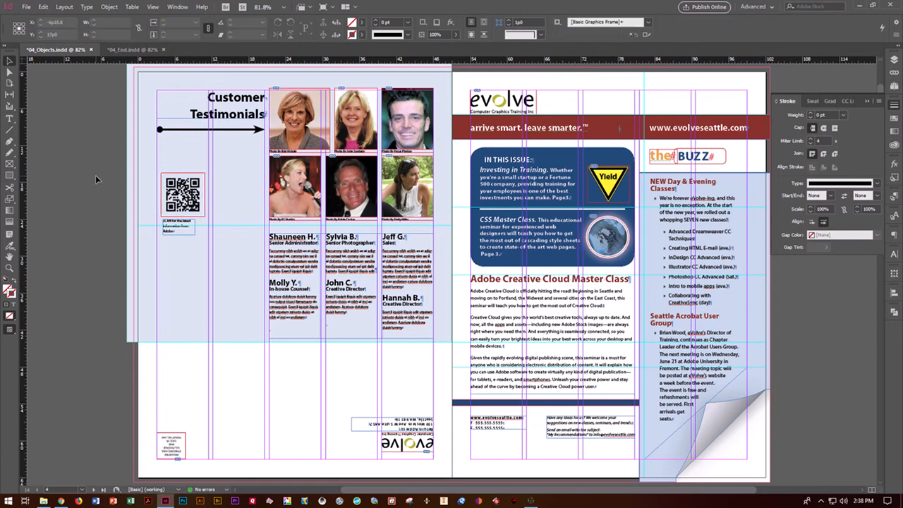
Review both spreads of the newsletter in Preview mode and return to Normal view
key("ctrl+w")
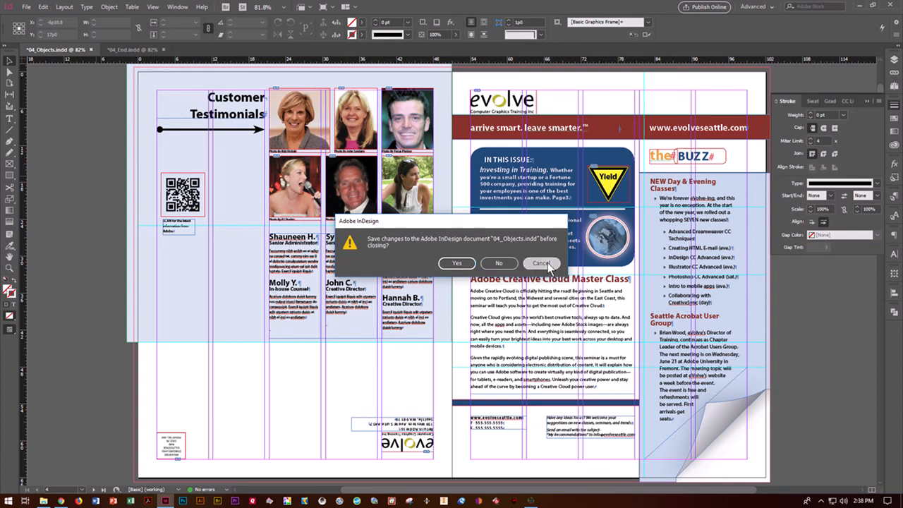
left_click(550, 268)
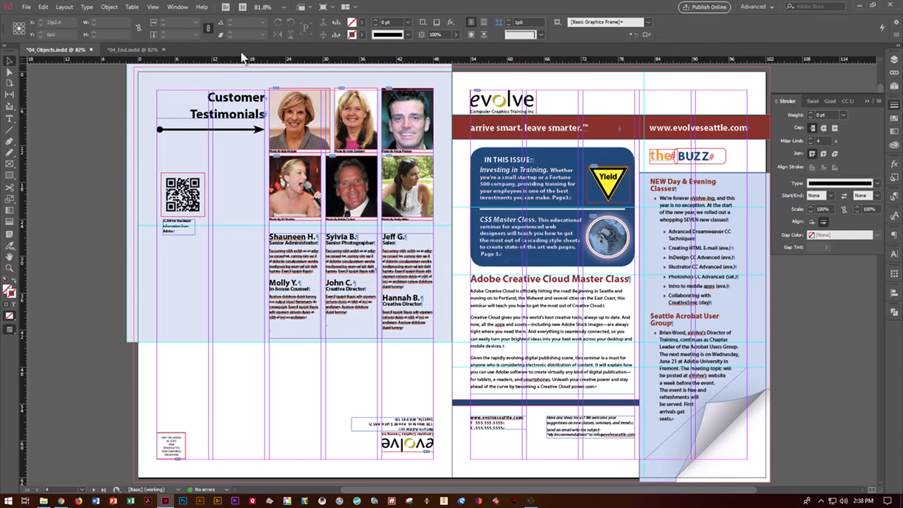
left_click(323, 7)
scroll(597, 335, "down", 4)
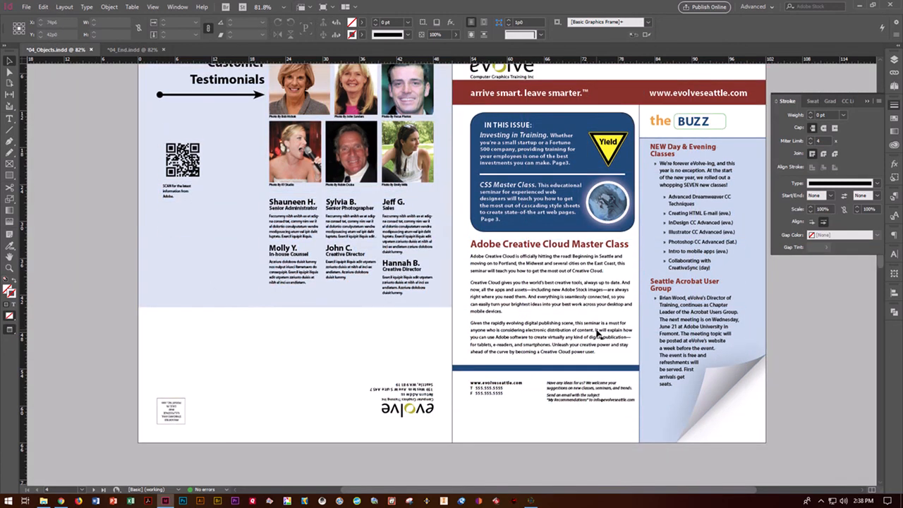
scroll(597, 336, "down", 12)
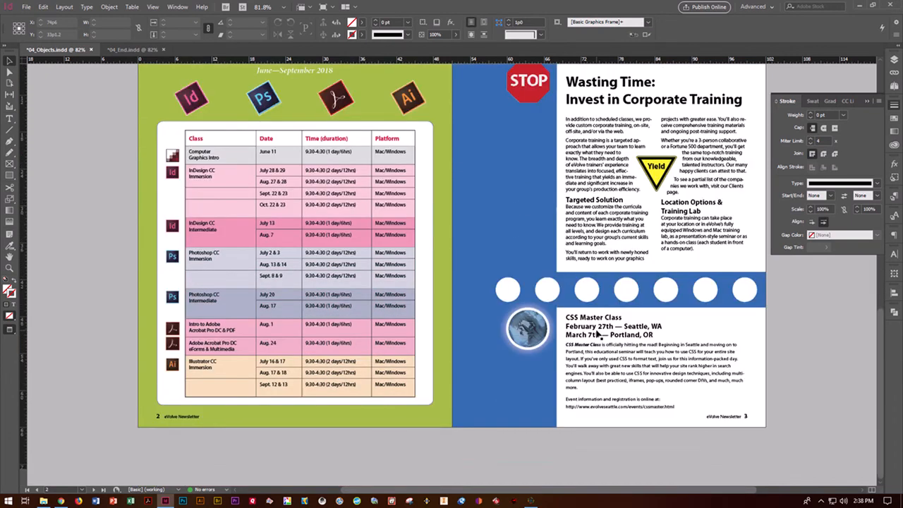
scroll(597, 335, "up", 5)
scroll(597, 335, "up", 10)
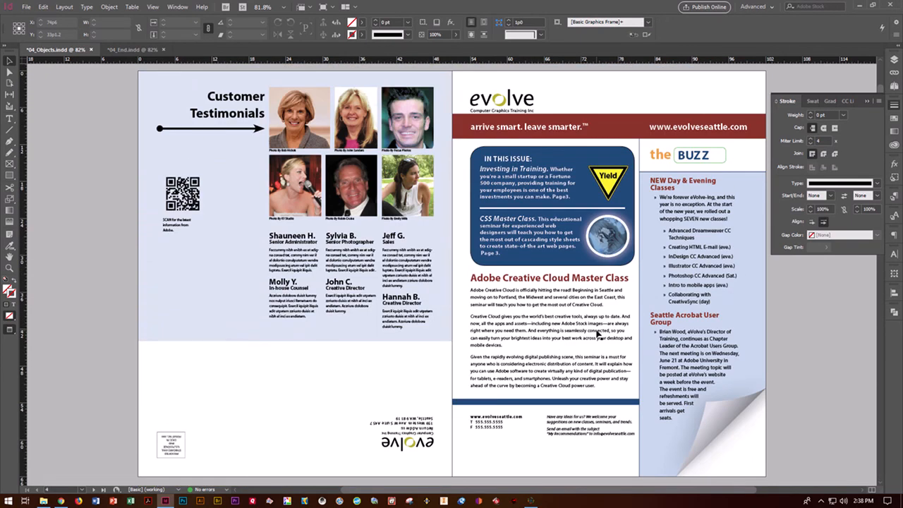
key("w")
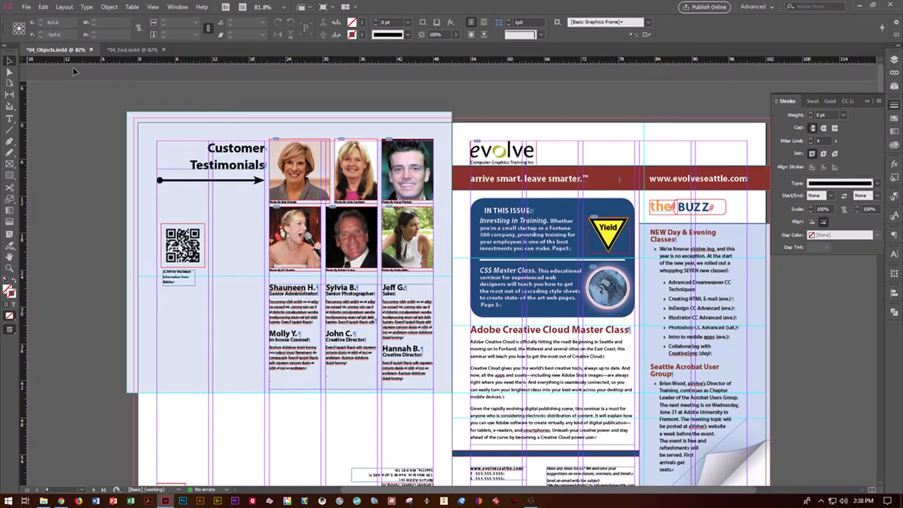
Start packaging the publication, saving the document and keeping the default printing instructions
left_click(26, 7)
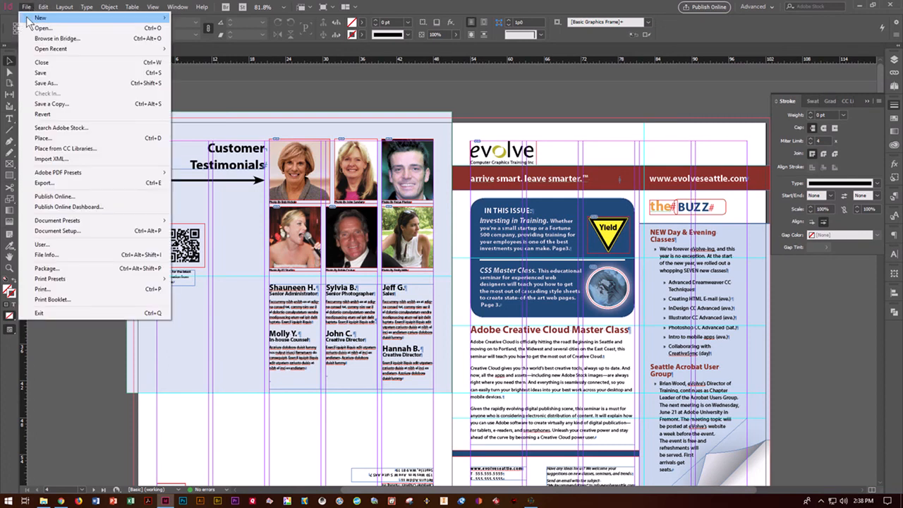
left_click(47, 269)
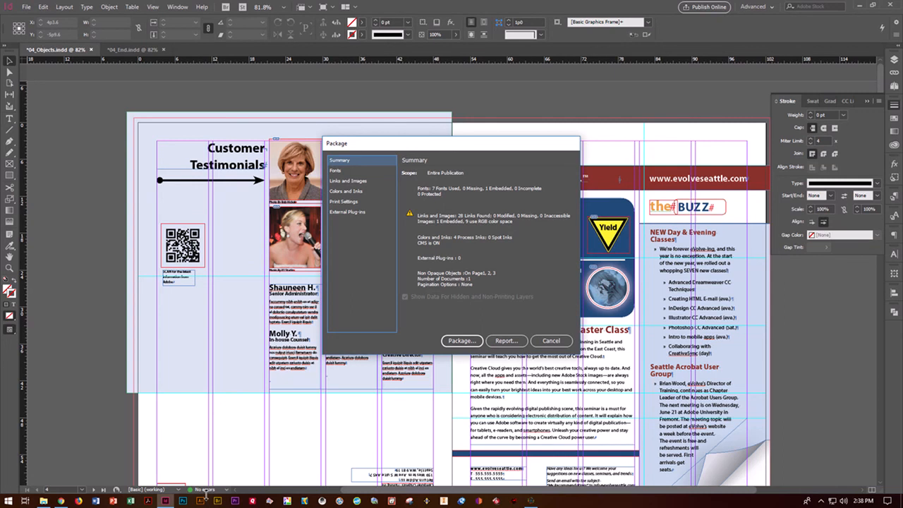
left_click(468, 341)
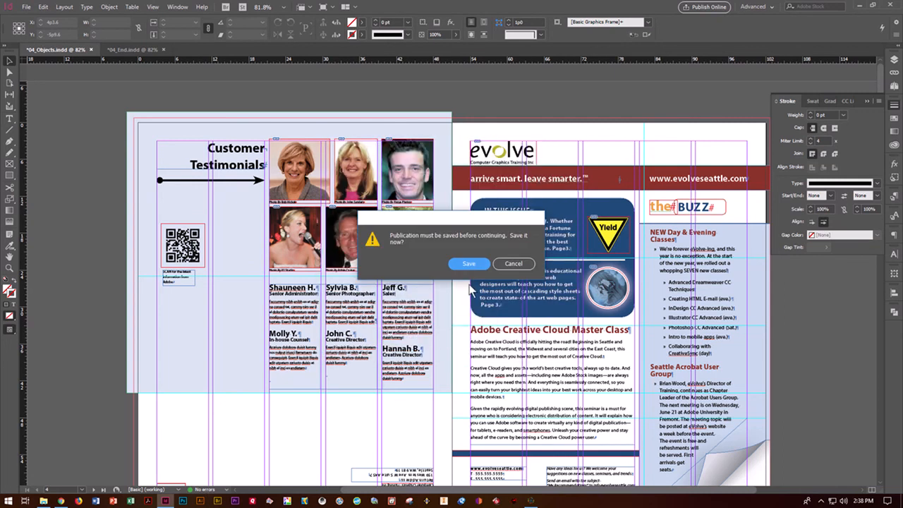
left_click(469, 264)
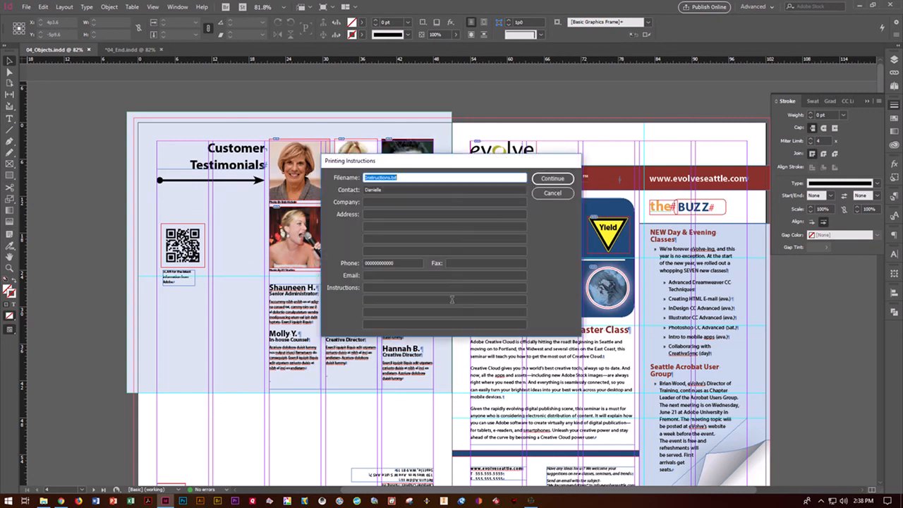
left_click(554, 185)
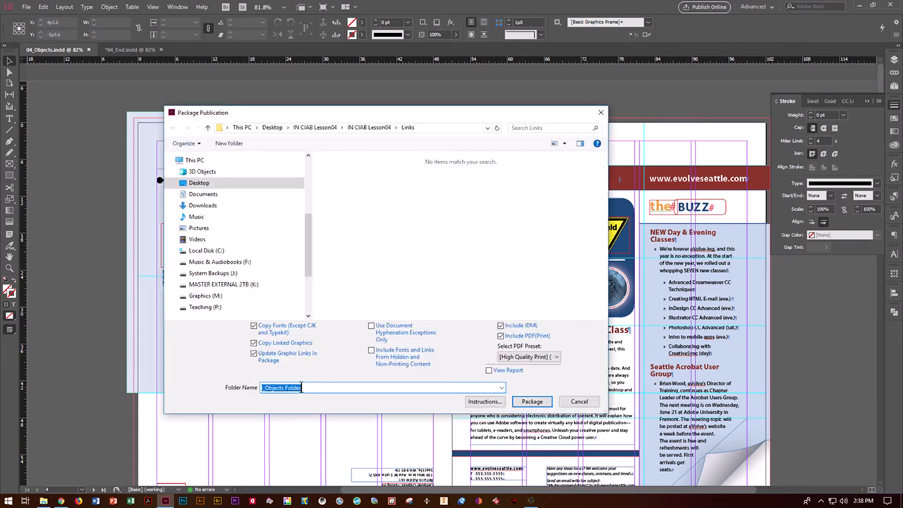
Package the publication into the outer IN CIAB Lesson04 folder, naming the package with the surname followed by CIAB CH4 PACKAGED
left_click_drag(301, 388, 242, 386)
type("DOSER CIAB CH4 PACKAGED")
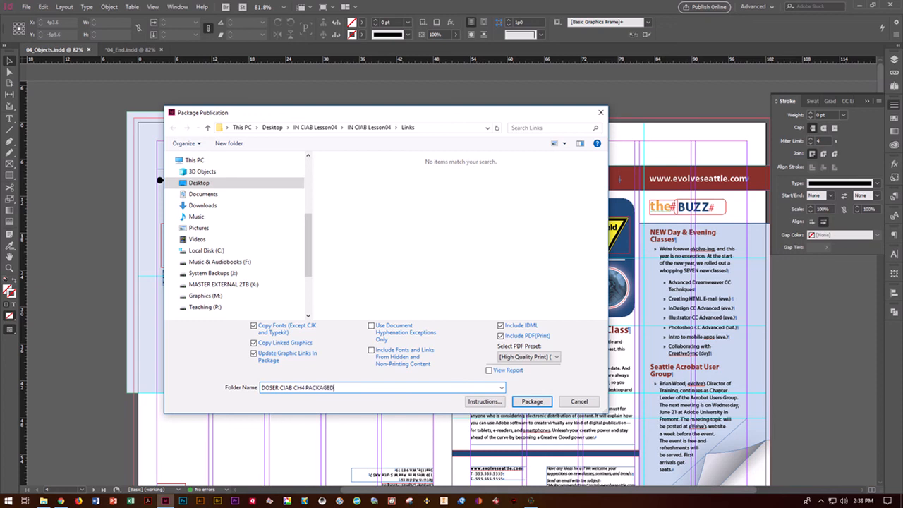
left_click(311, 128)
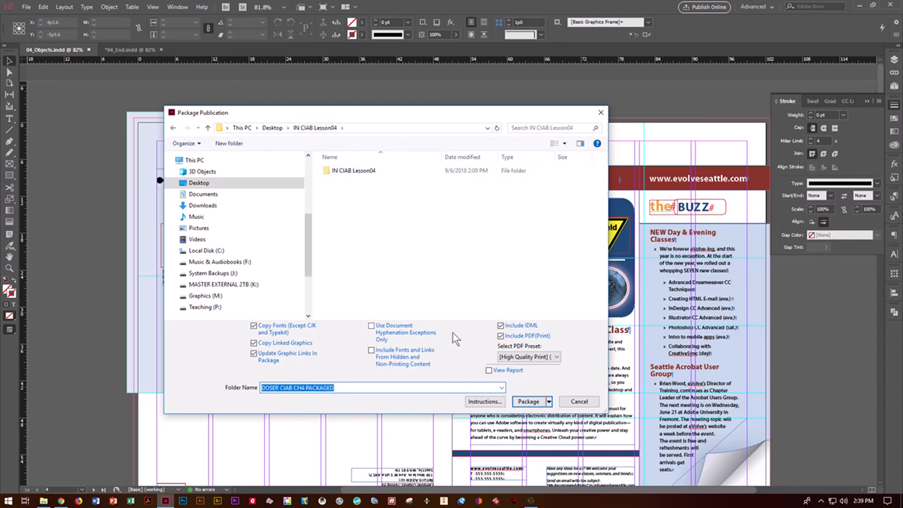
left_click(529, 402)
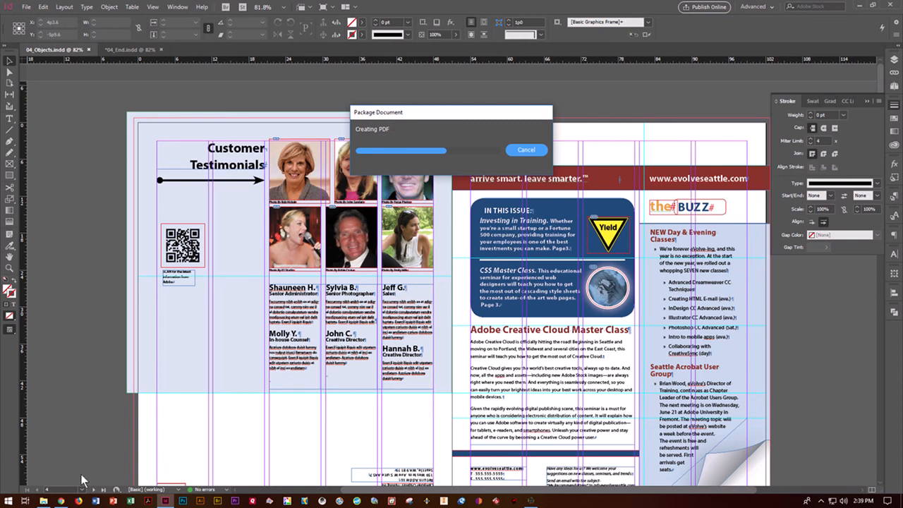
In File Explorer, compress the CIAB CH4 PACKAGED folder inside the outer IN CIAB Lesson04 folder into a zip file, keeping its name
left_click(44, 501)
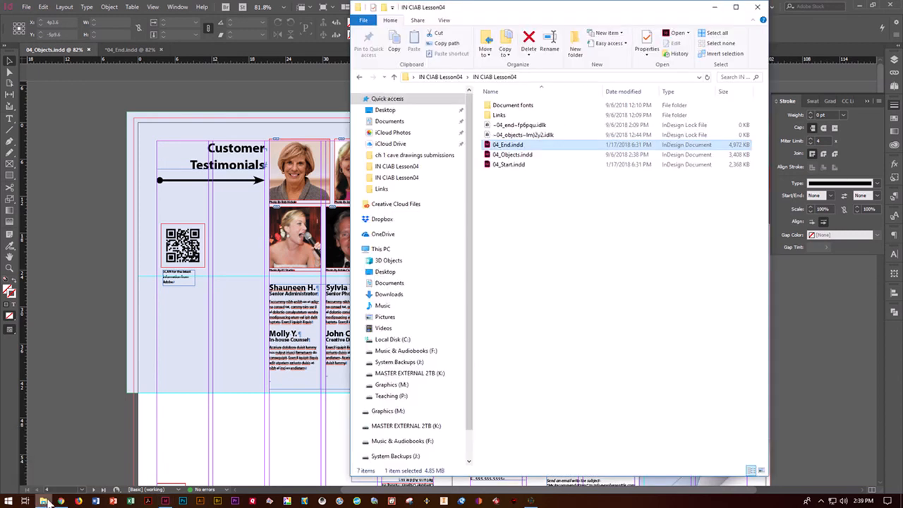
left_click(447, 78)
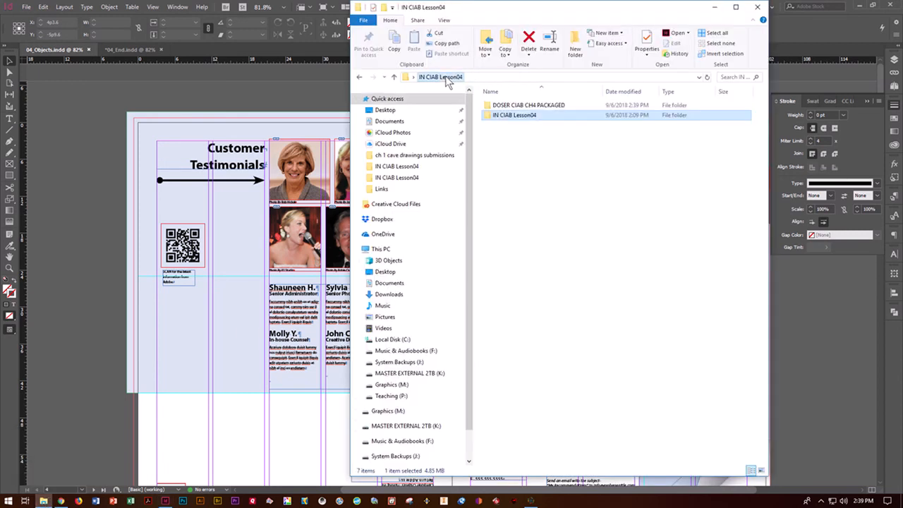
left_click(538, 107)
right_click(539, 112)
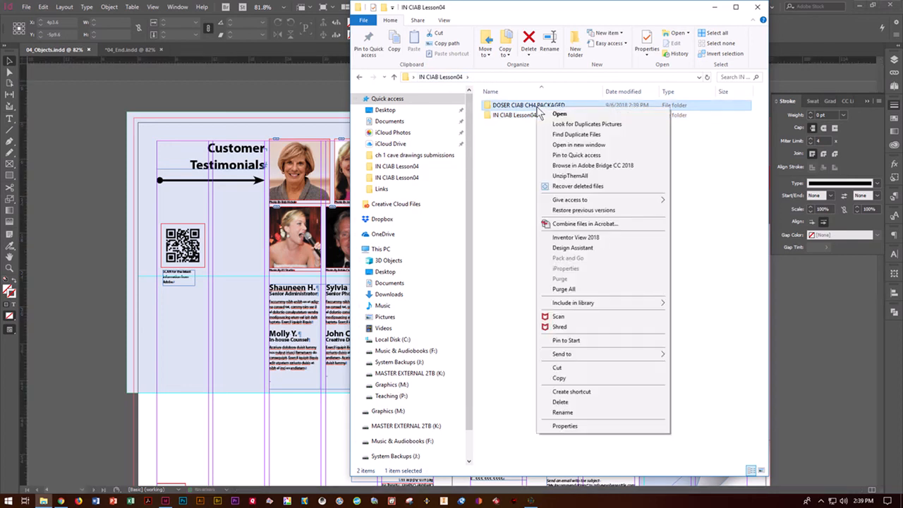
mouse_move(618, 355)
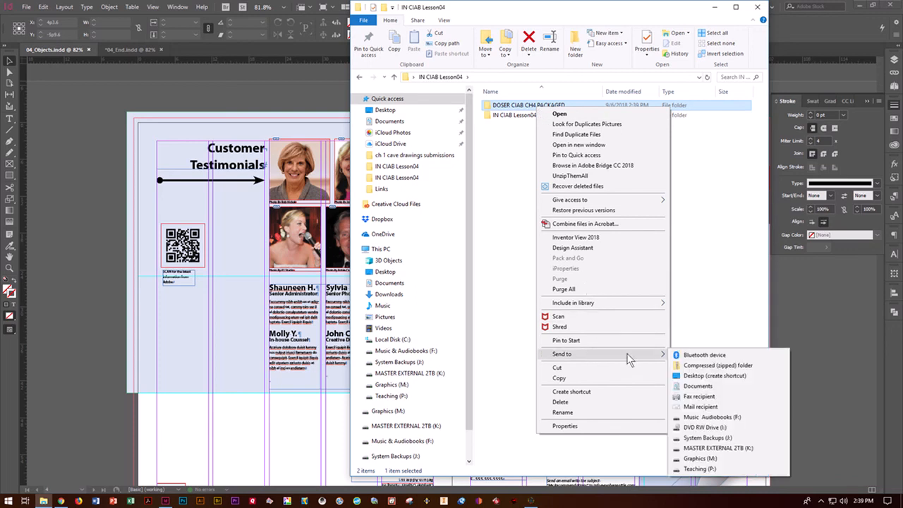
left_click(699, 366)
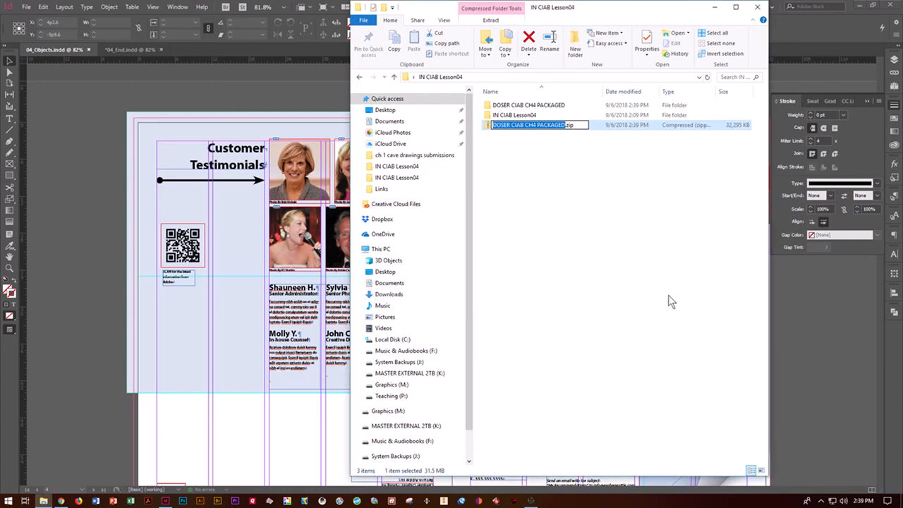
left_click(629, 299)
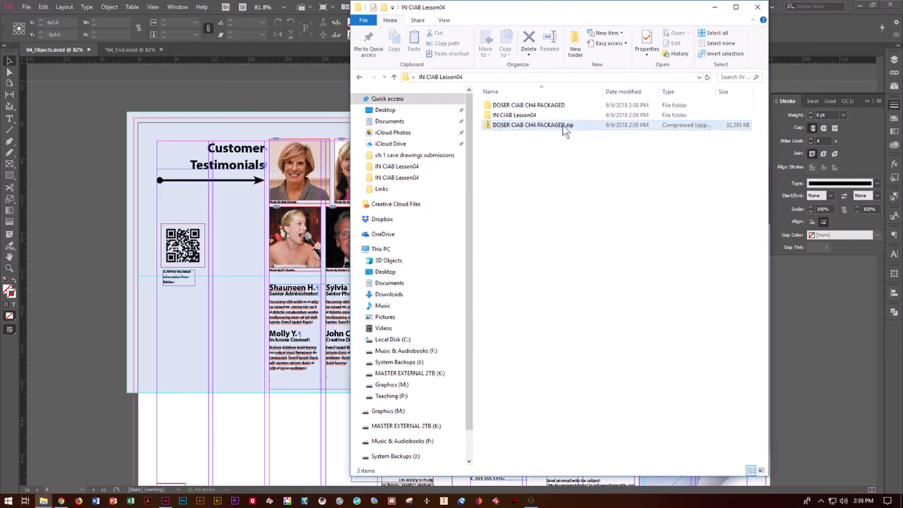
left_click(531, 501)
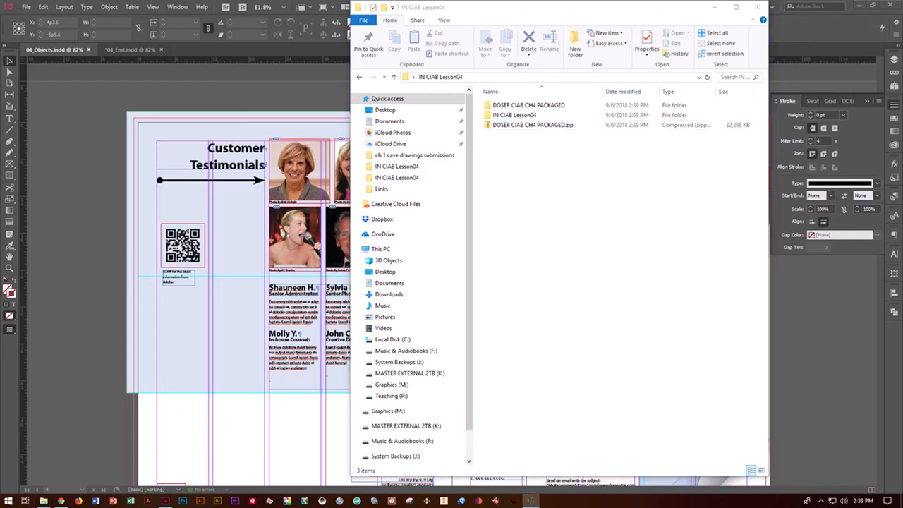